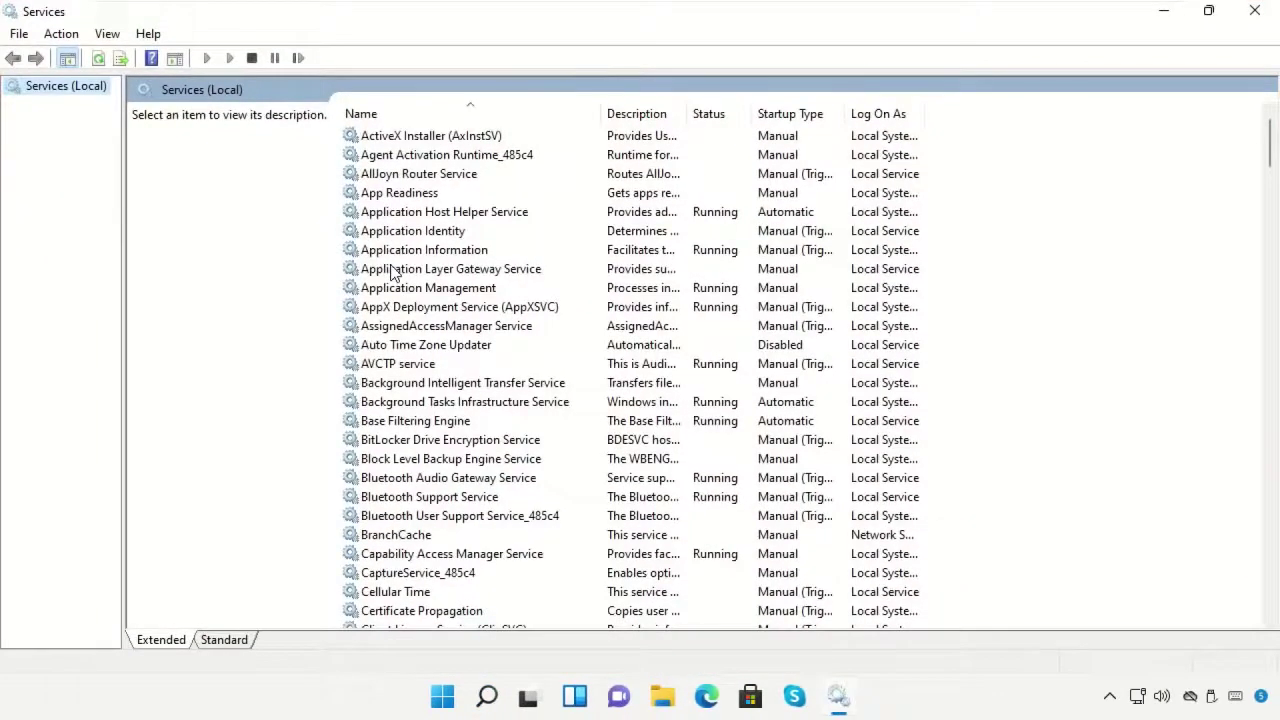
Locate the Performance Logs & Alerts service in the services list and open its properties.
left_click(393, 270)
key("p")
scroll(700, 380, "down", 2)
left_click(1209, 12)
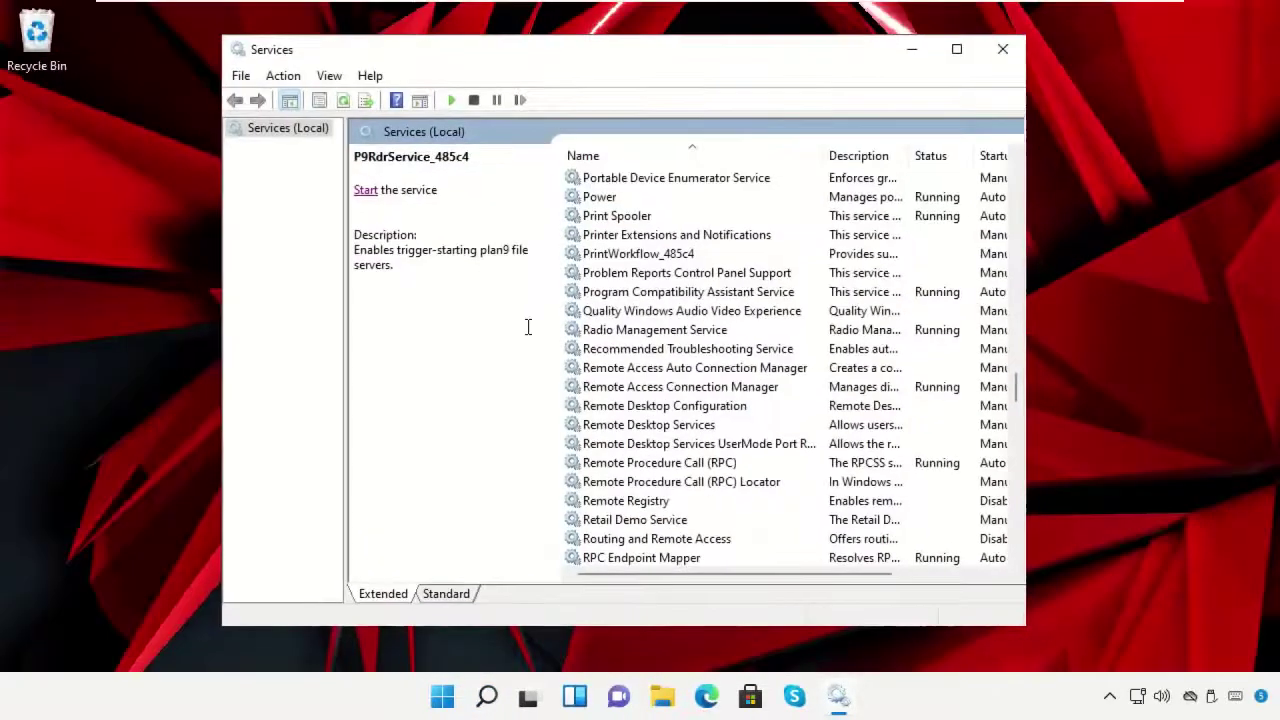
scroll(645, 335, "down", 7)
scroll(645, 338, "up", 11)
scroll(645, 340, "down", 7)
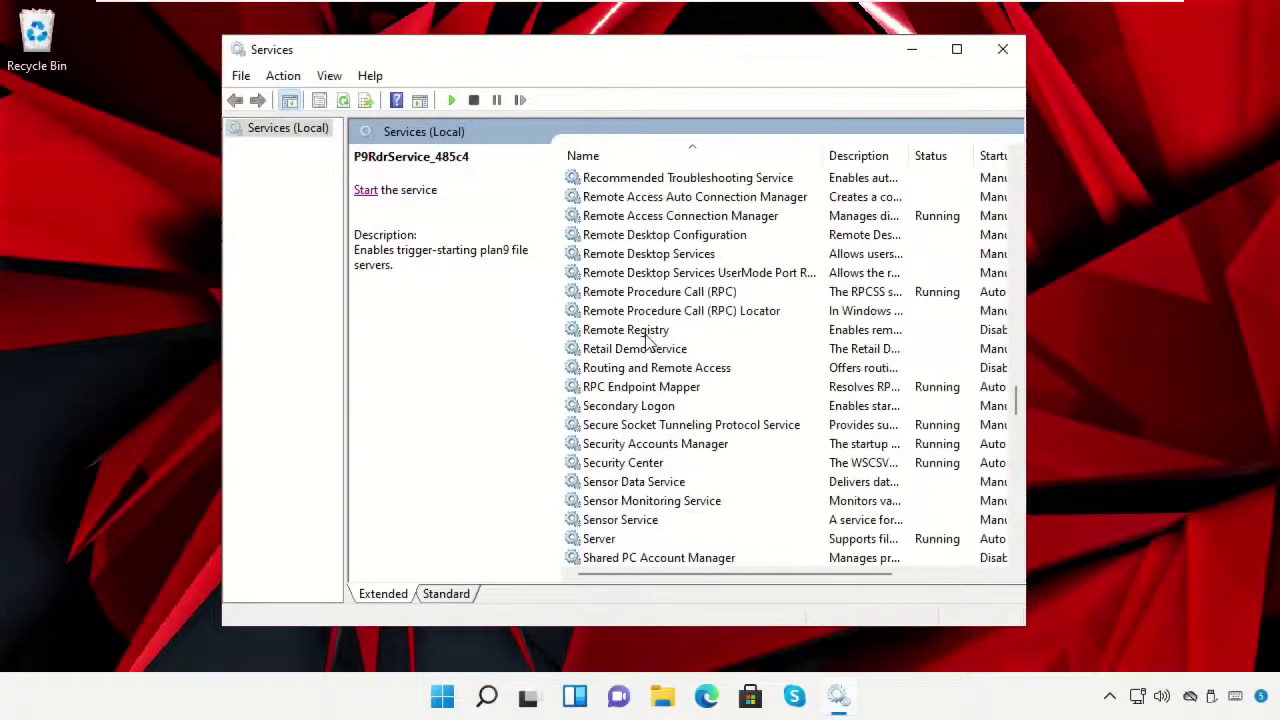
scroll(645, 343, "up", 2)
scroll(645, 343, "up", 4)
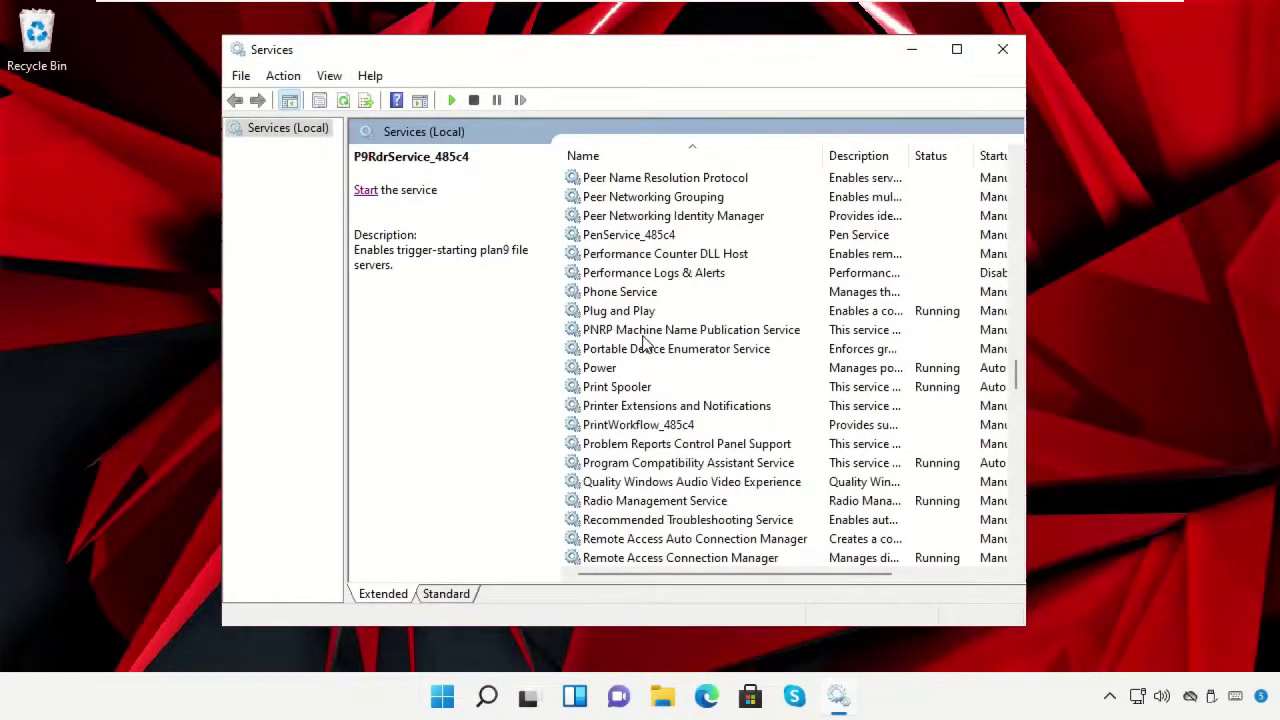
scroll(645, 343, "up", 2)
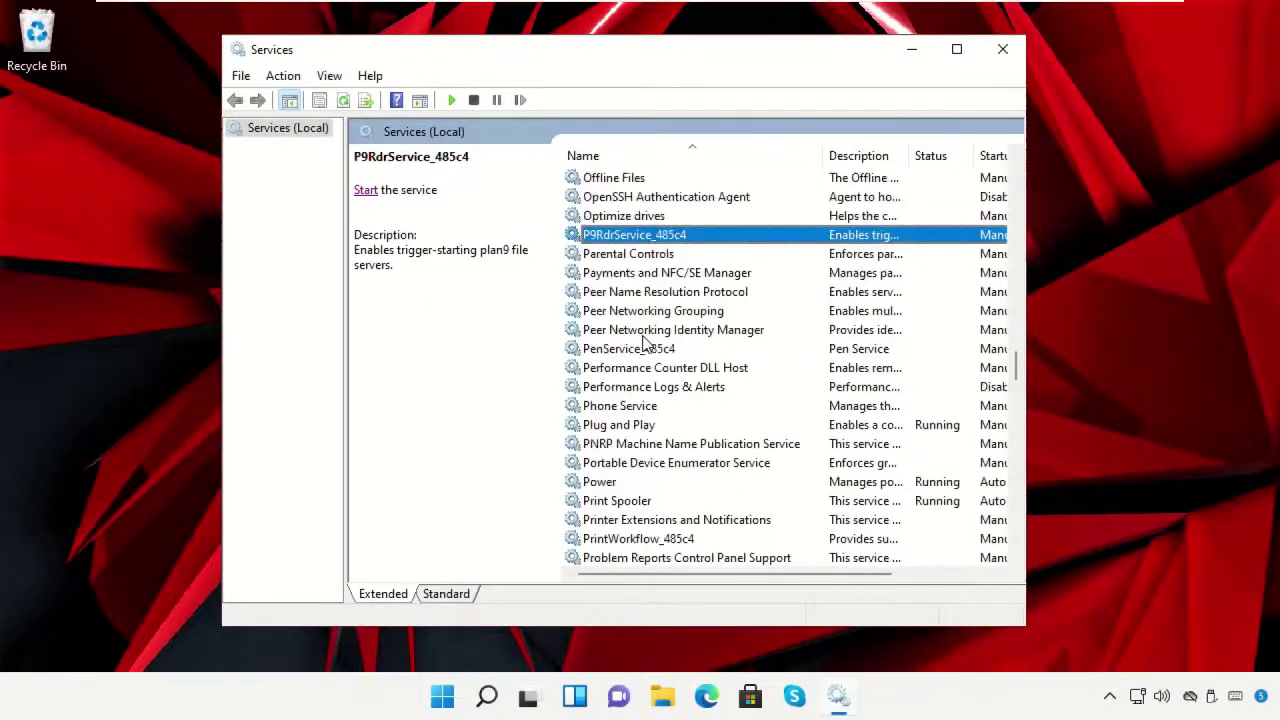
left_click(647, 390)
right_click(647, 390)
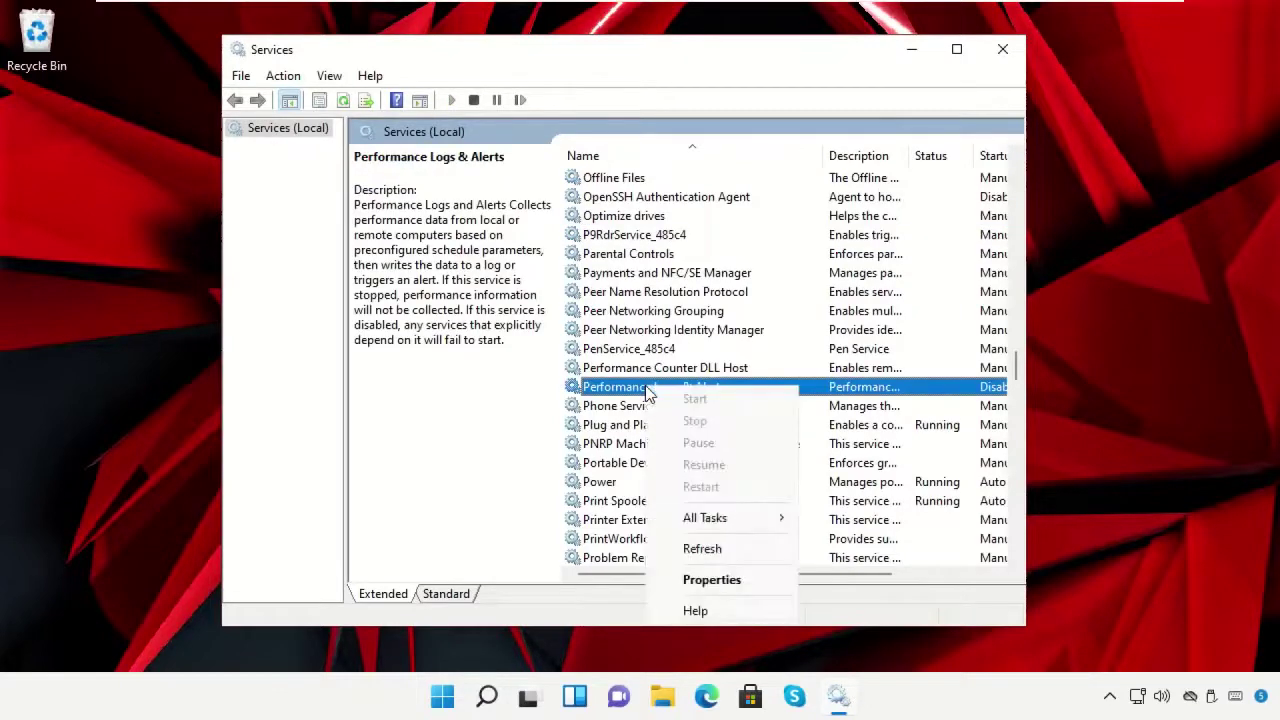
left_click(711, 580)
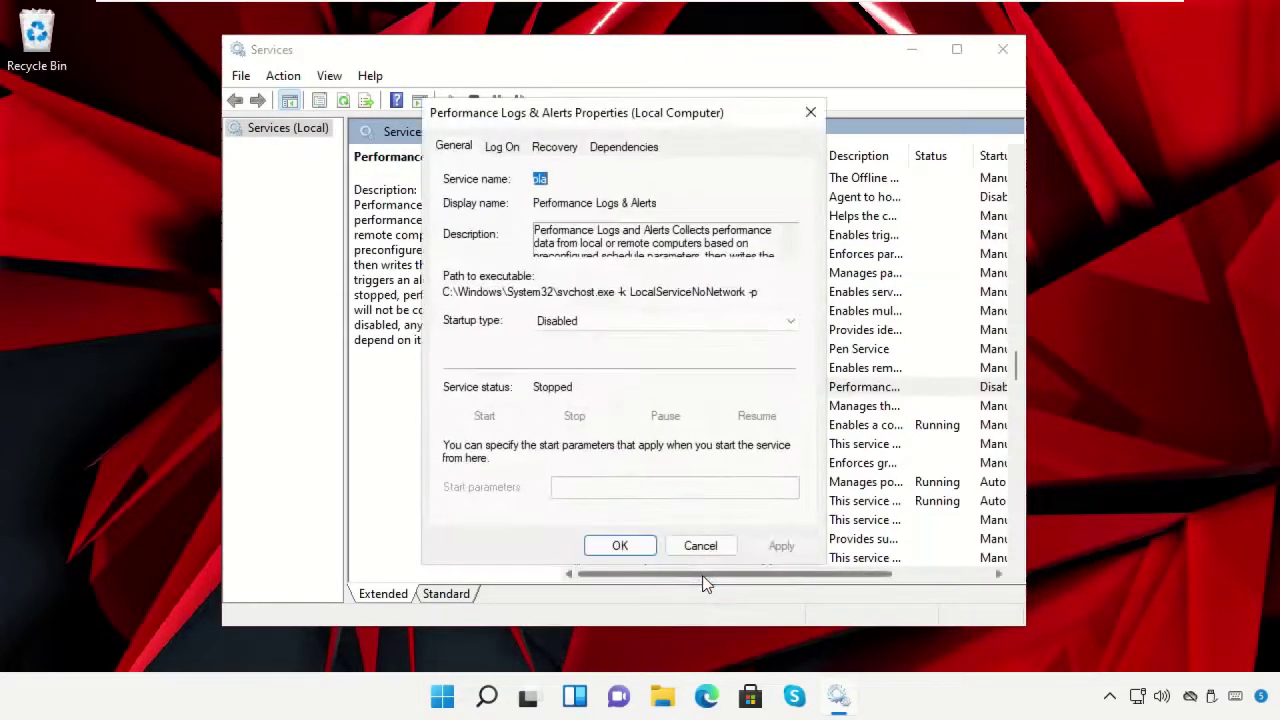
Set the Performance Logs & Alerts service's startup type to Automatic and start the service, closing Services when done.
left_click(643, 321)
left_click(636, 359)
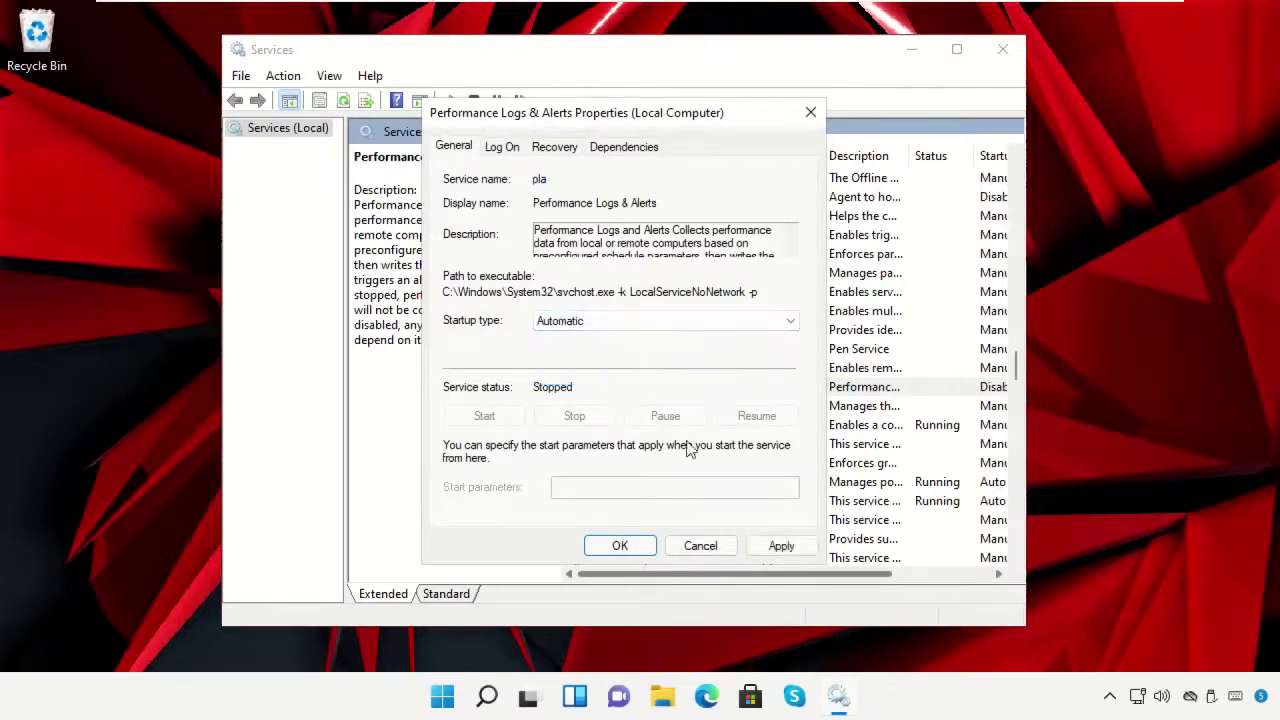
left_click(771, 543)
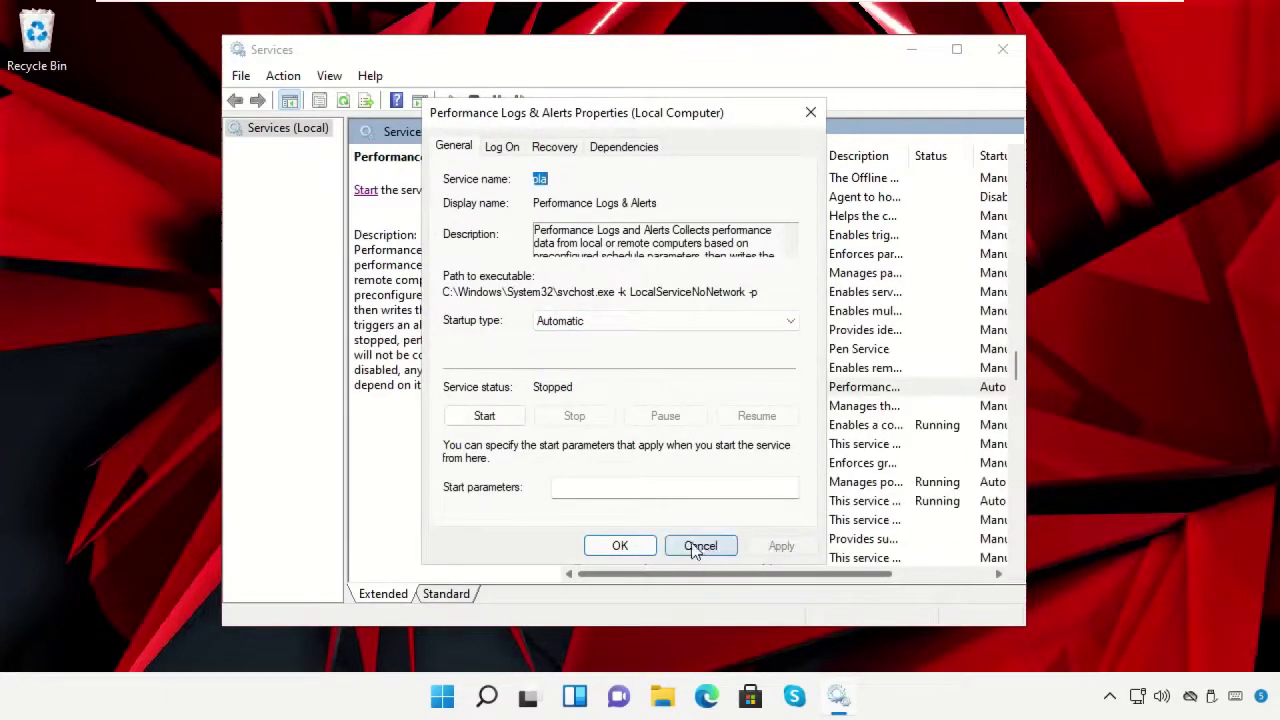
left_click(634, 546)
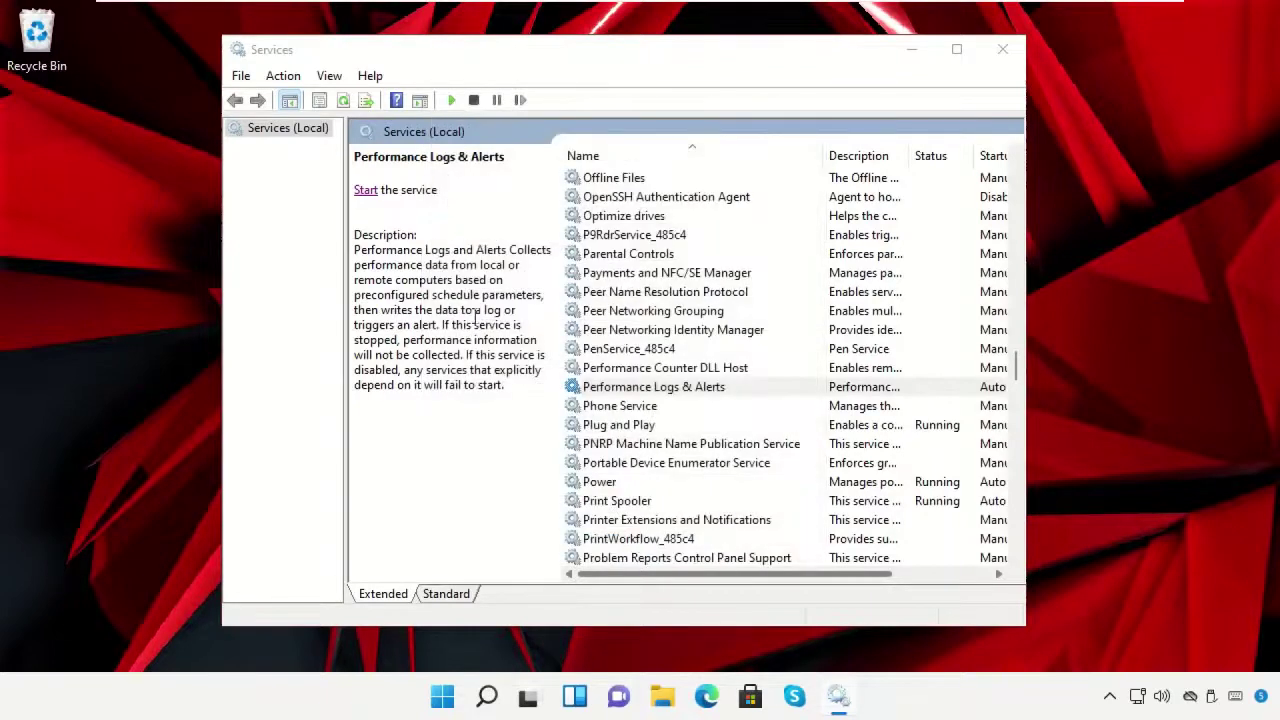
left_click(366, 192)
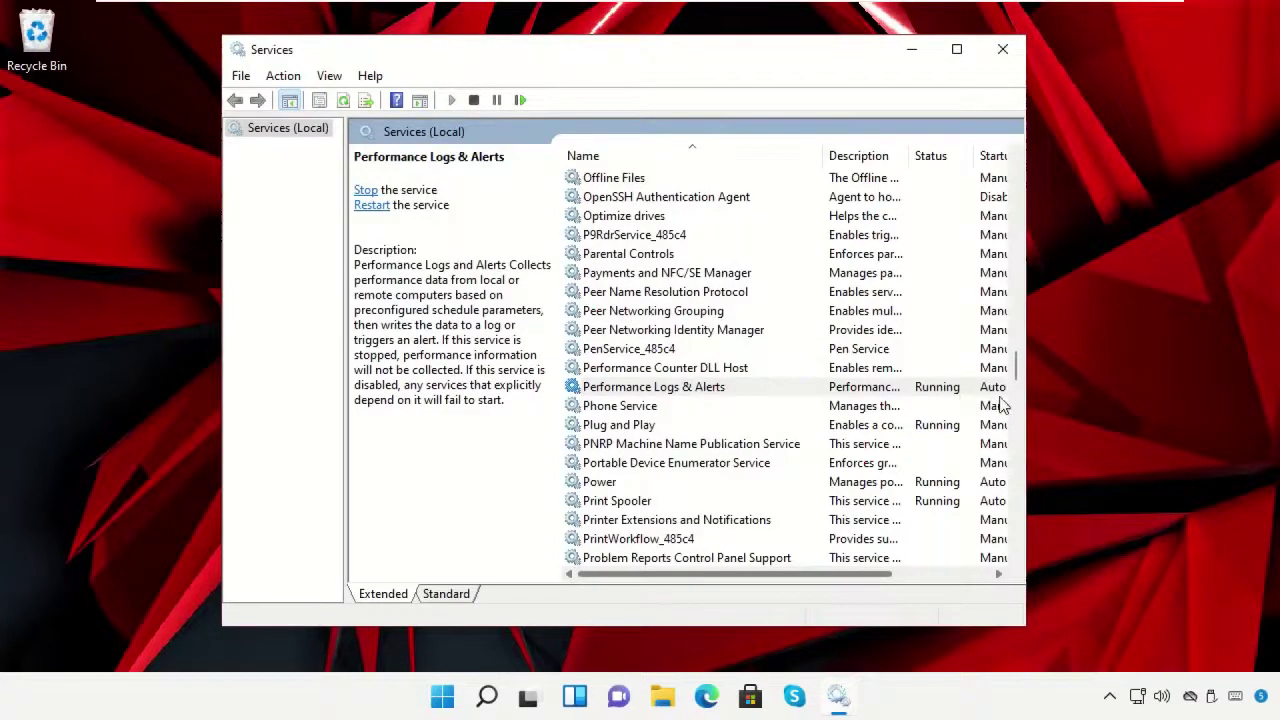
left_click(1002, 48)
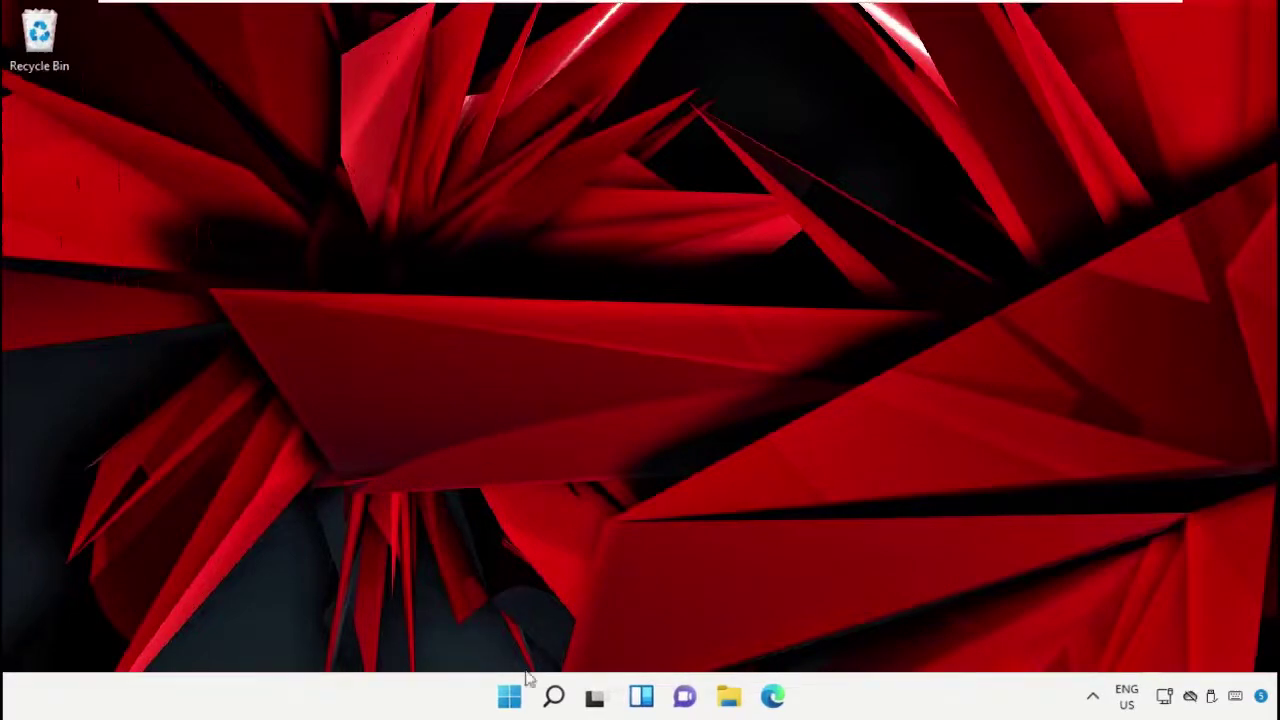
Switch to File Explorer and open the Download folder in C:\Windows\SoftwareDistribution.
left_click(554, 696)
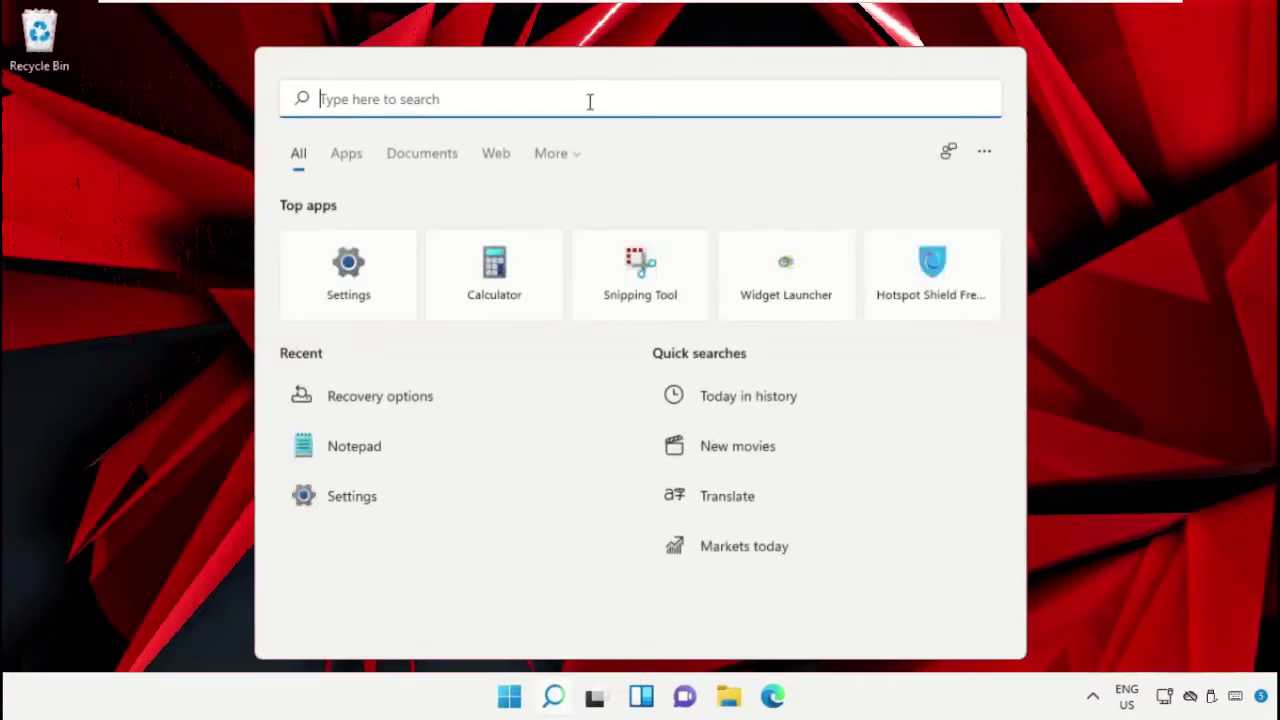
type("File Explorer")
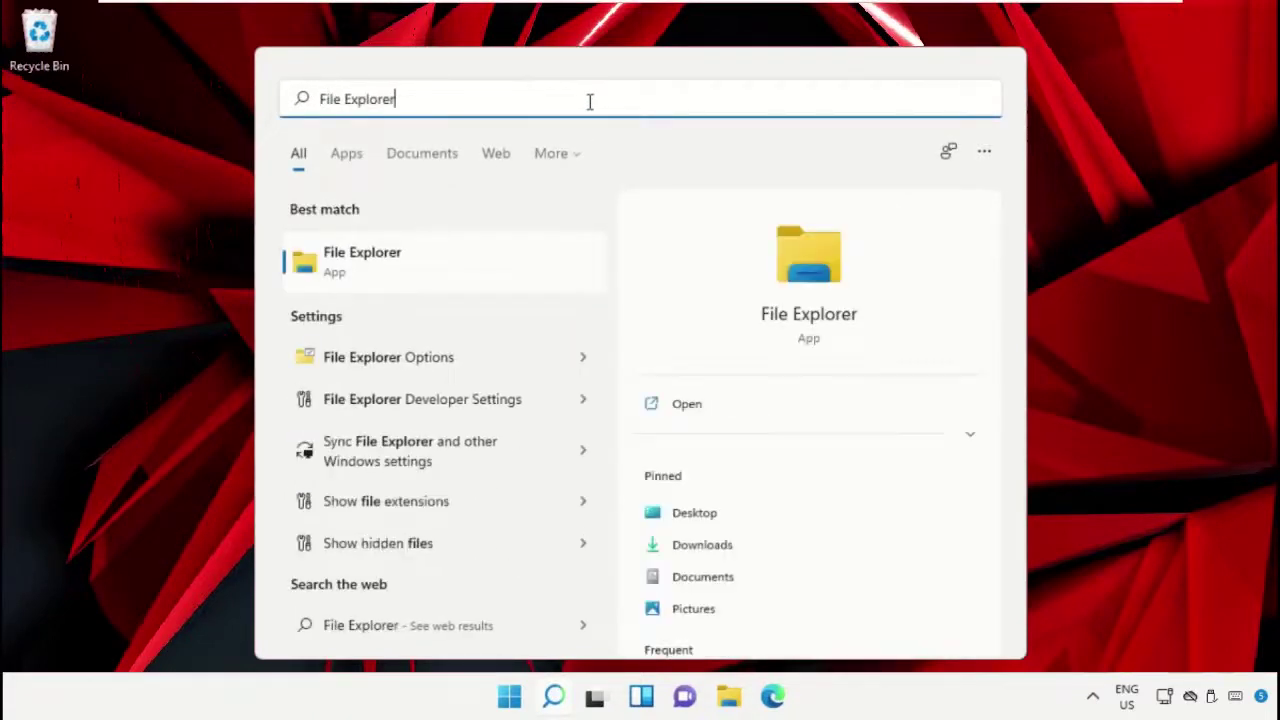
left_click(477, 263)
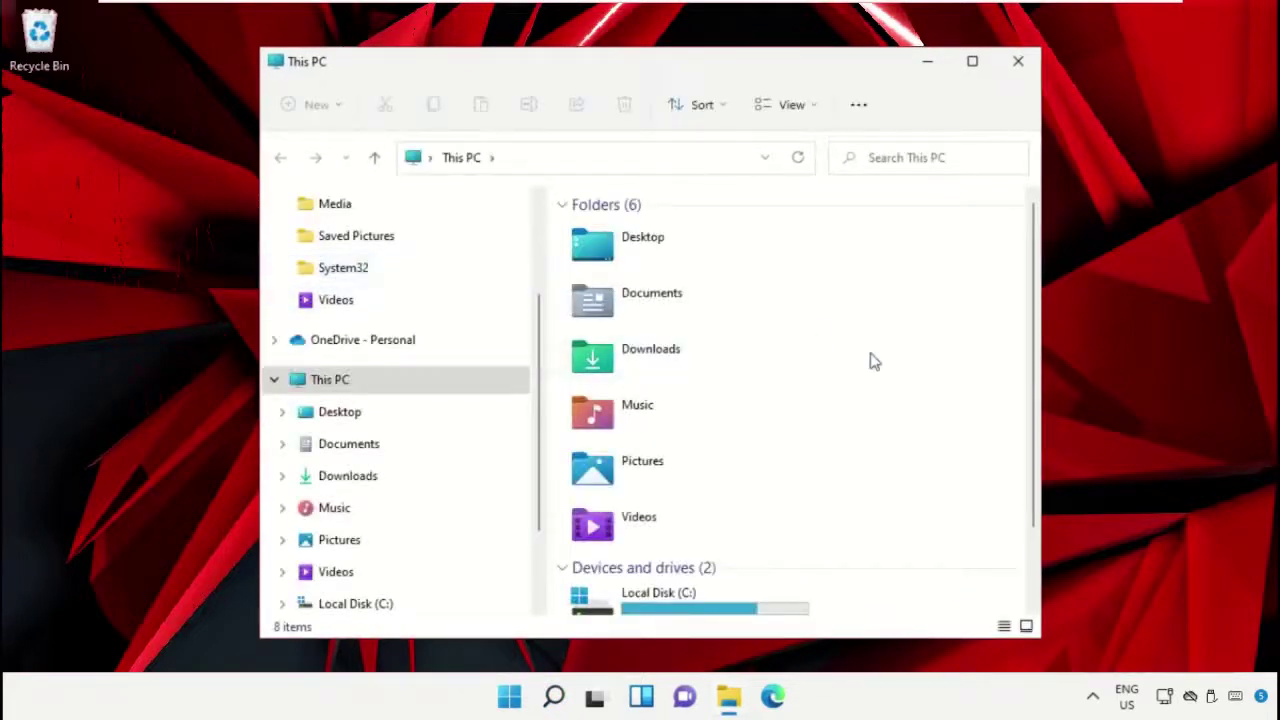
scroll(871, 360, "down", 2)
double_click(724, 541)
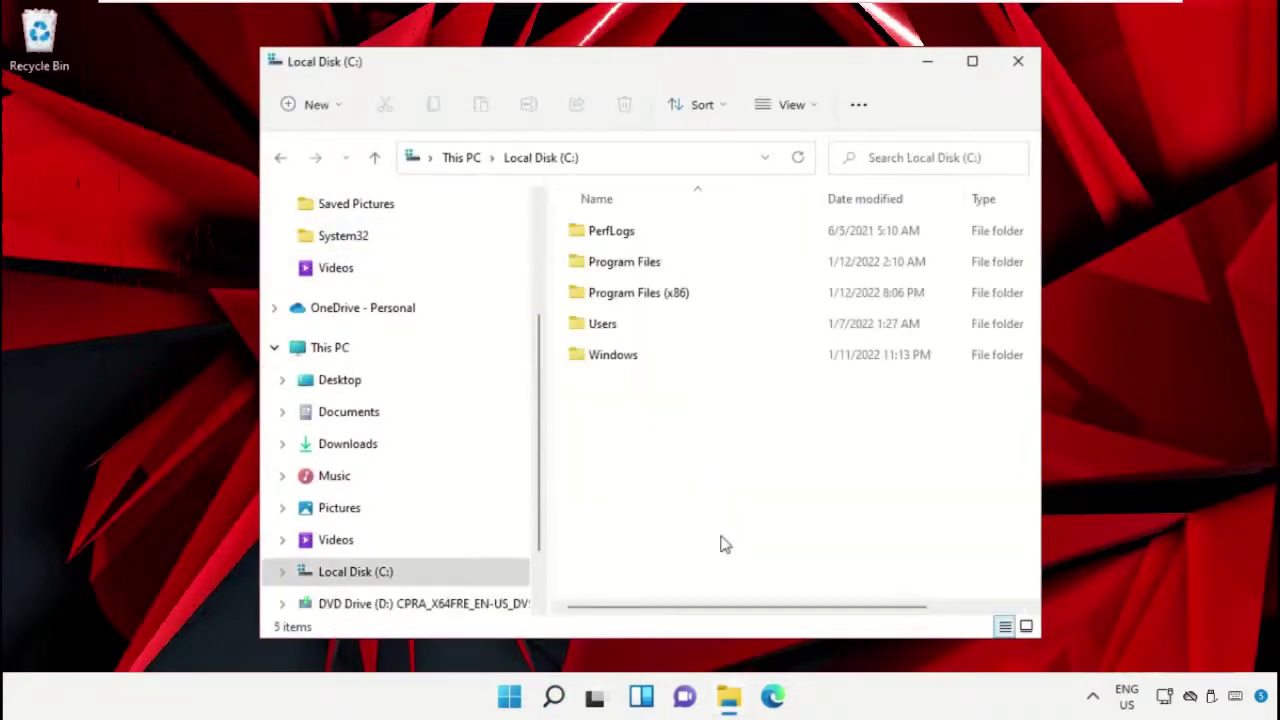
left_click(620, 360)
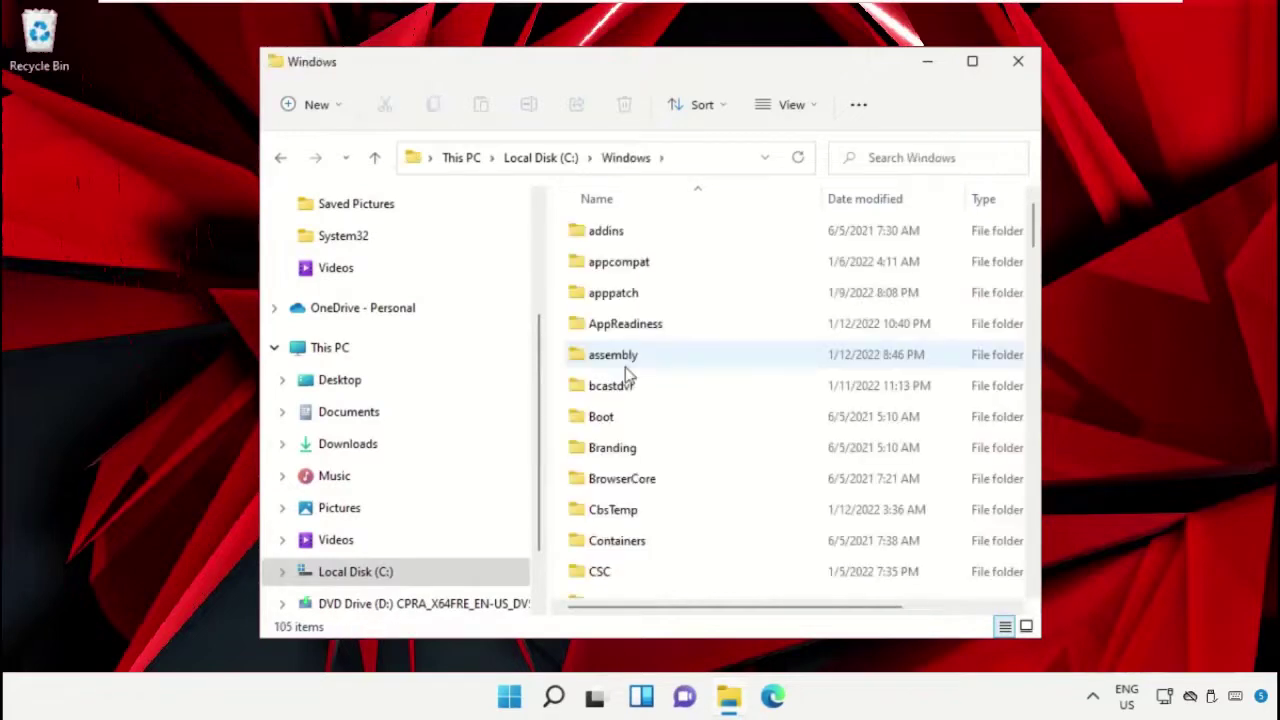
scroll(1000, 380, "down", 15)
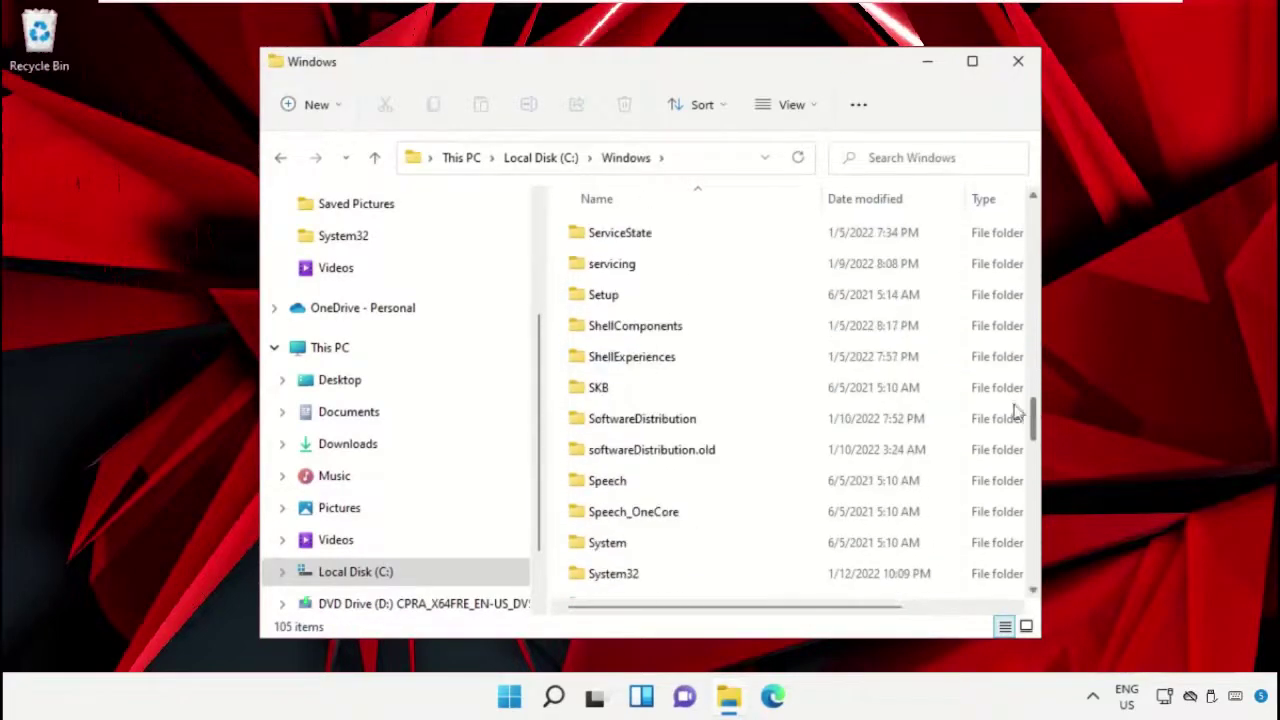
double_click(678, 424)
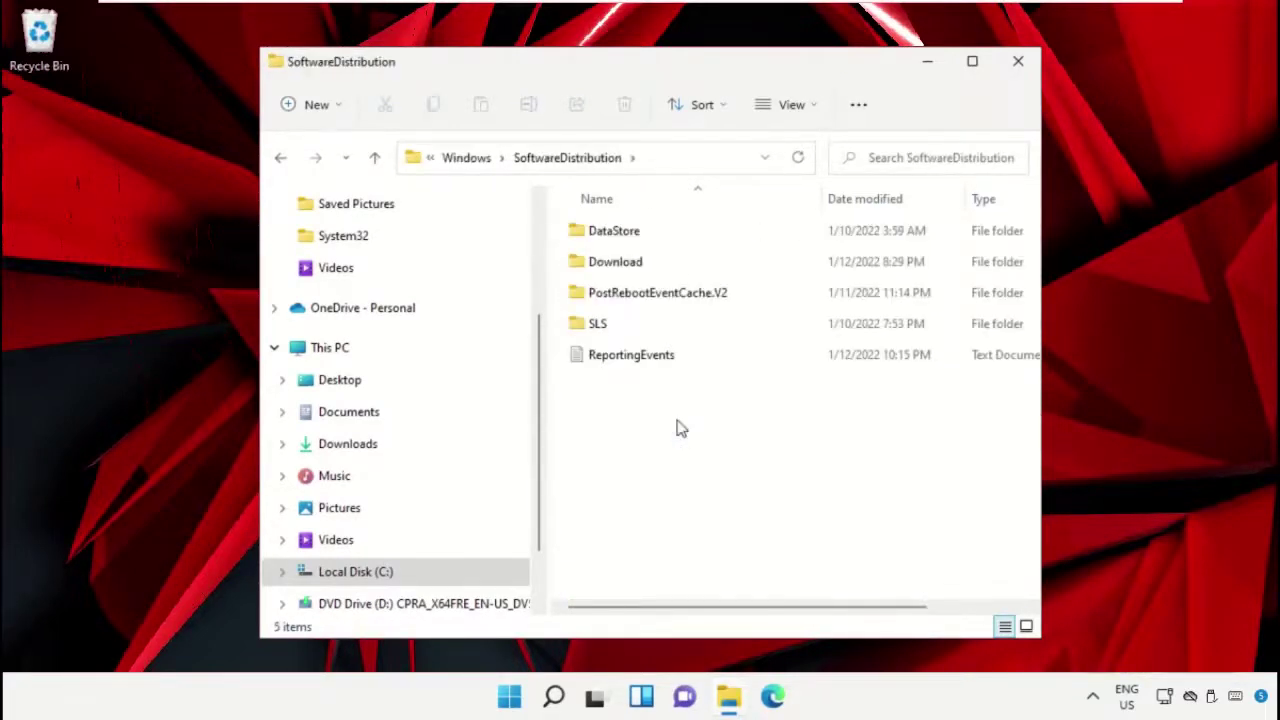
double_click(615, 263)
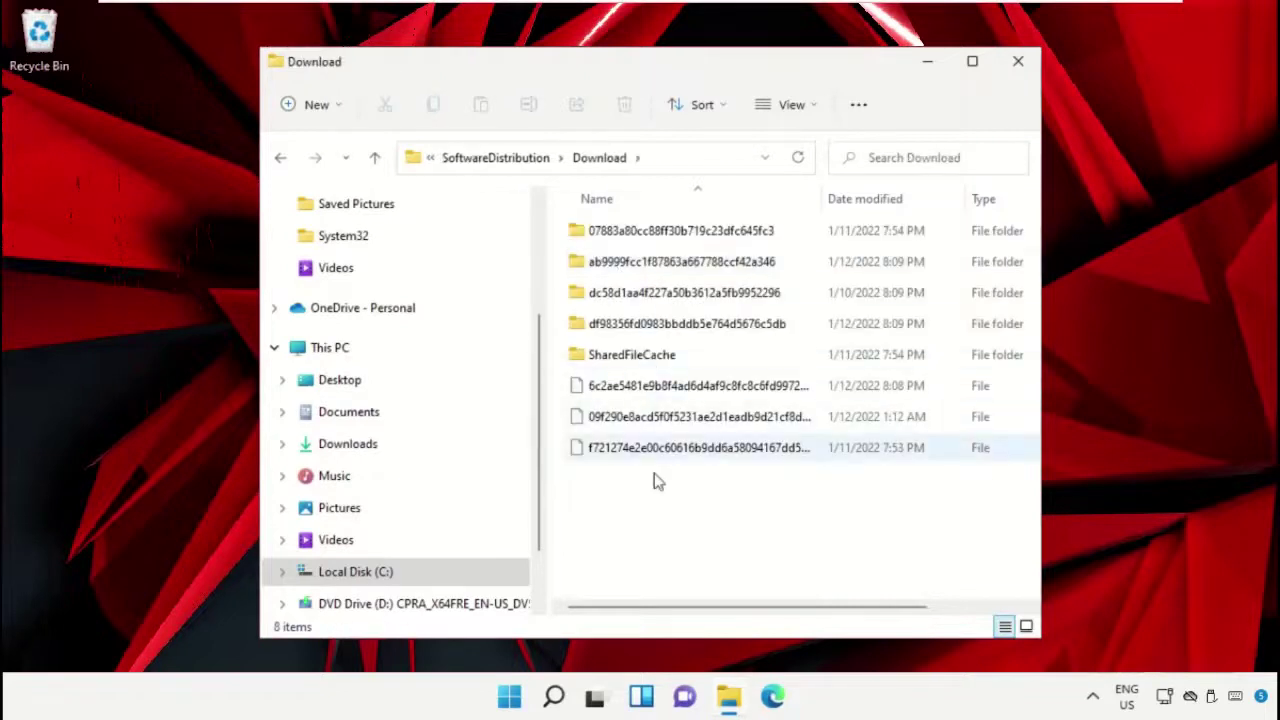
Delete all files and folders inside the SoftwareDistribution Download folder and close the window.
left_click_drag(668, 452, 712, 235)
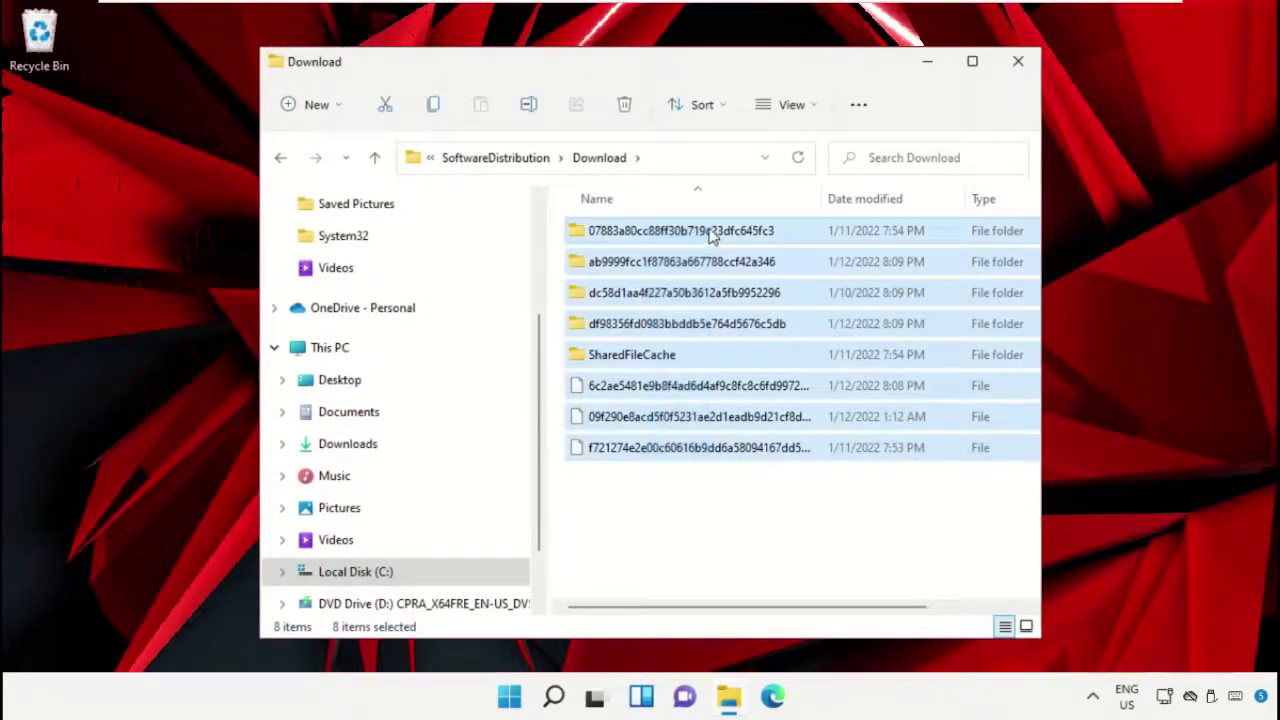
right_click(712, 233)
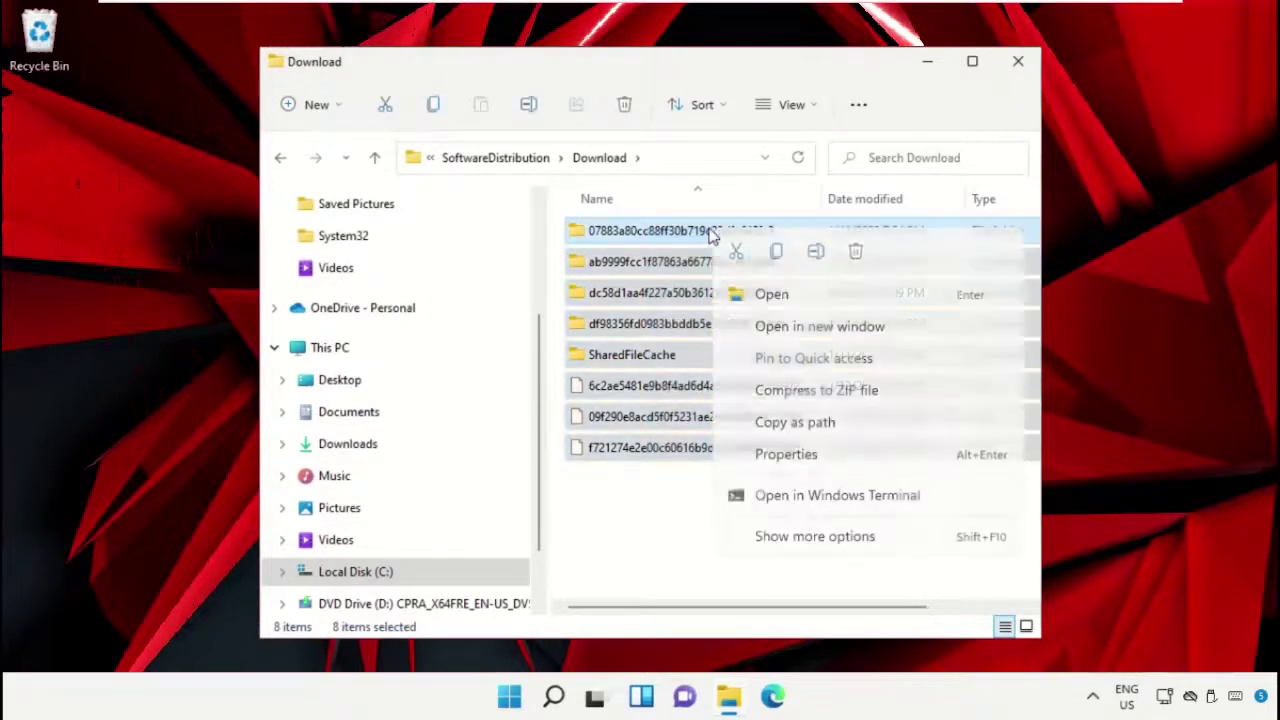
left_click(853, 254)
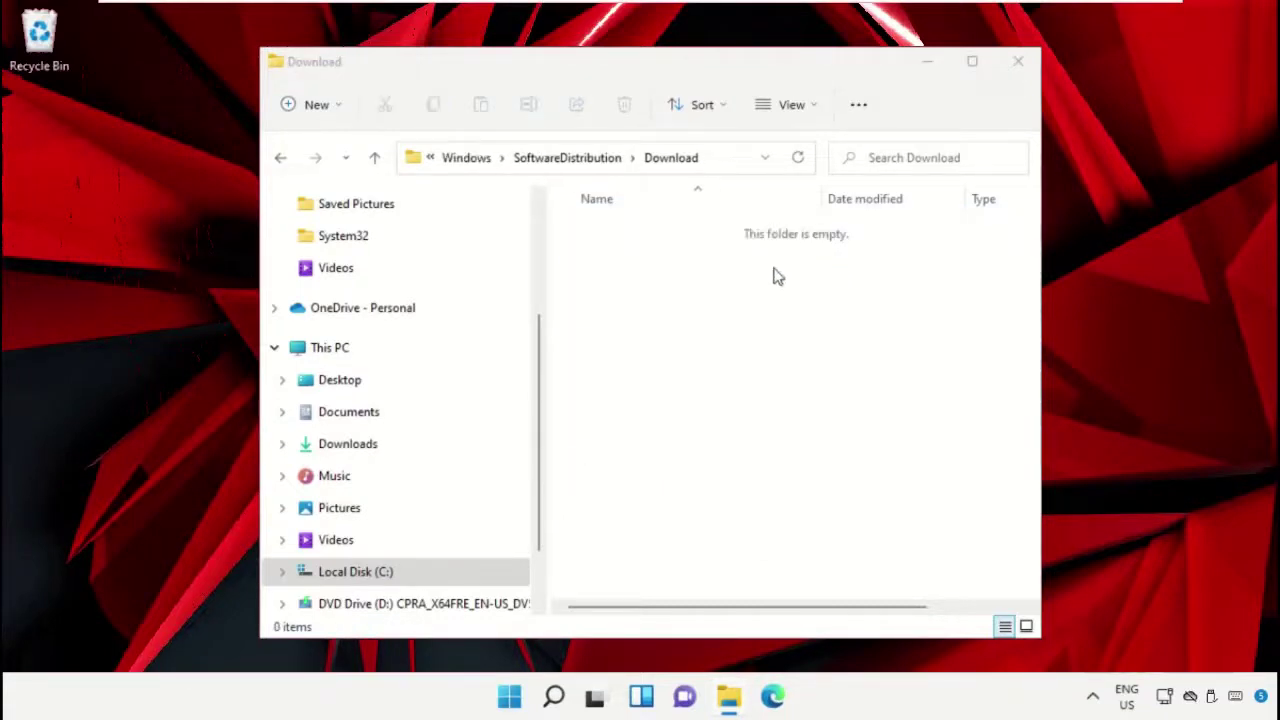
left_click(1018, 61)
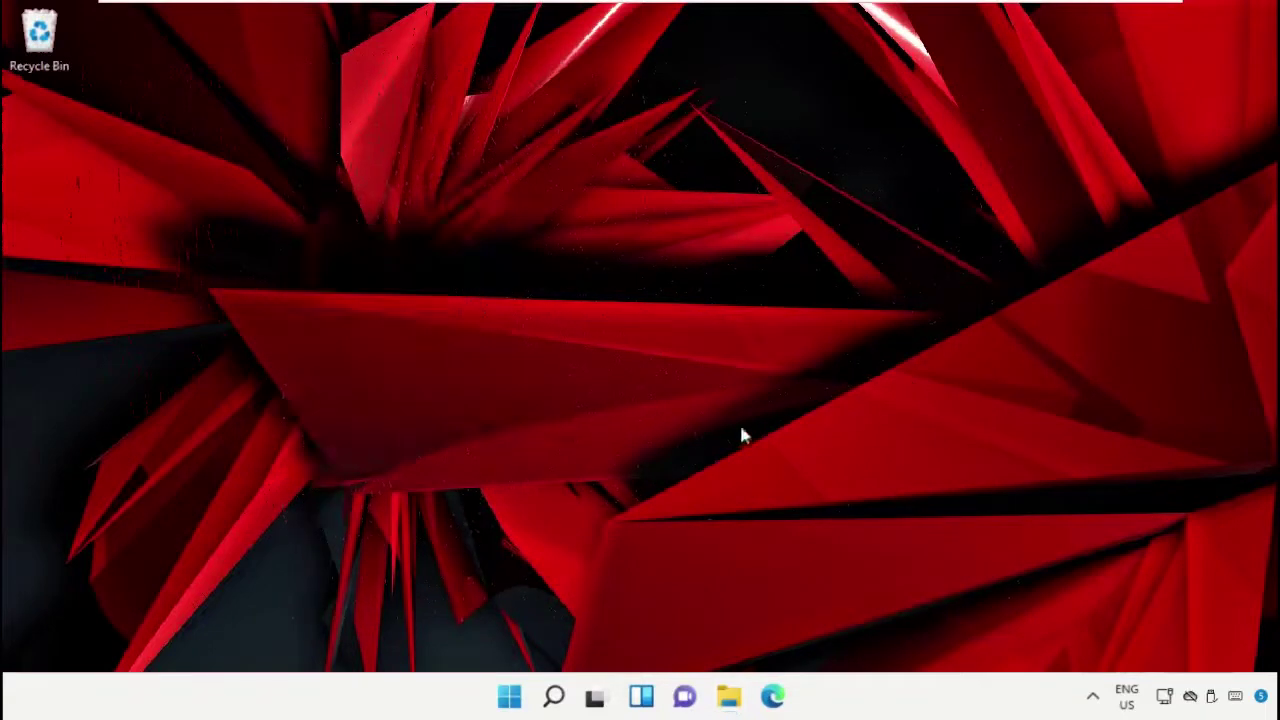
Search for Cmd and launch Command Prompt as administrator, allowing it to make changes to the device.
left_click(549, 700)
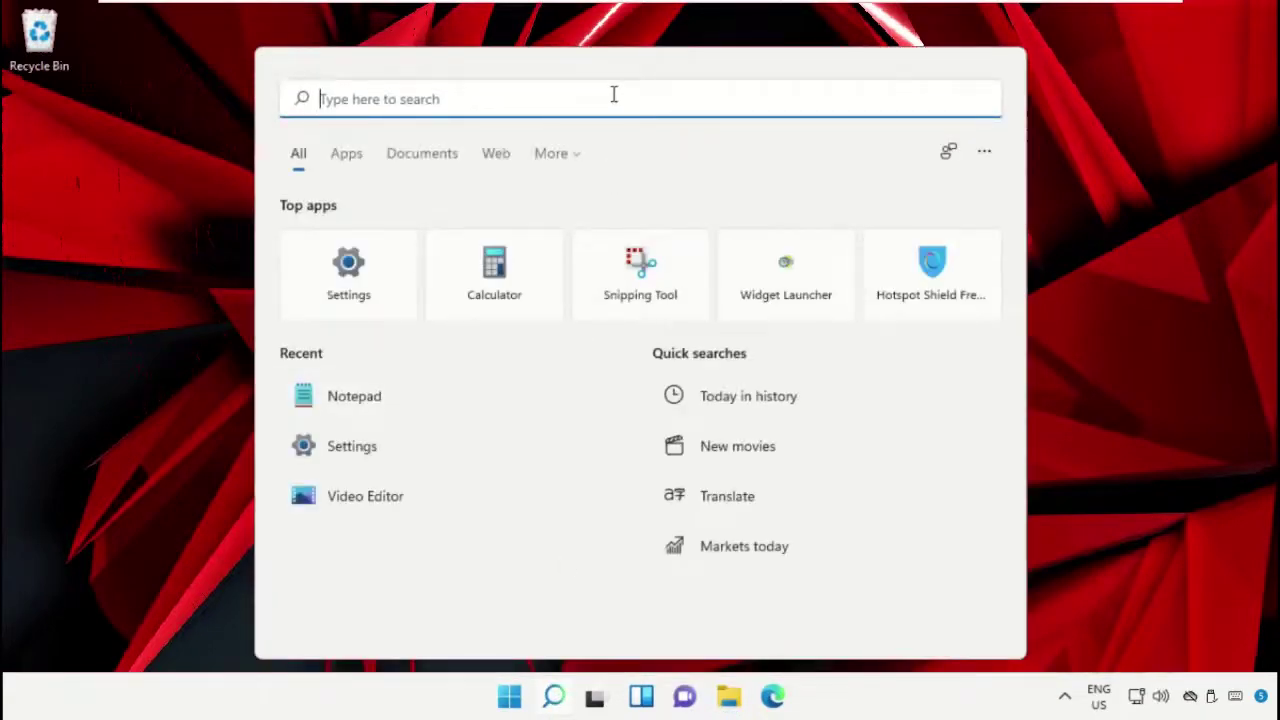
type("Cmd")
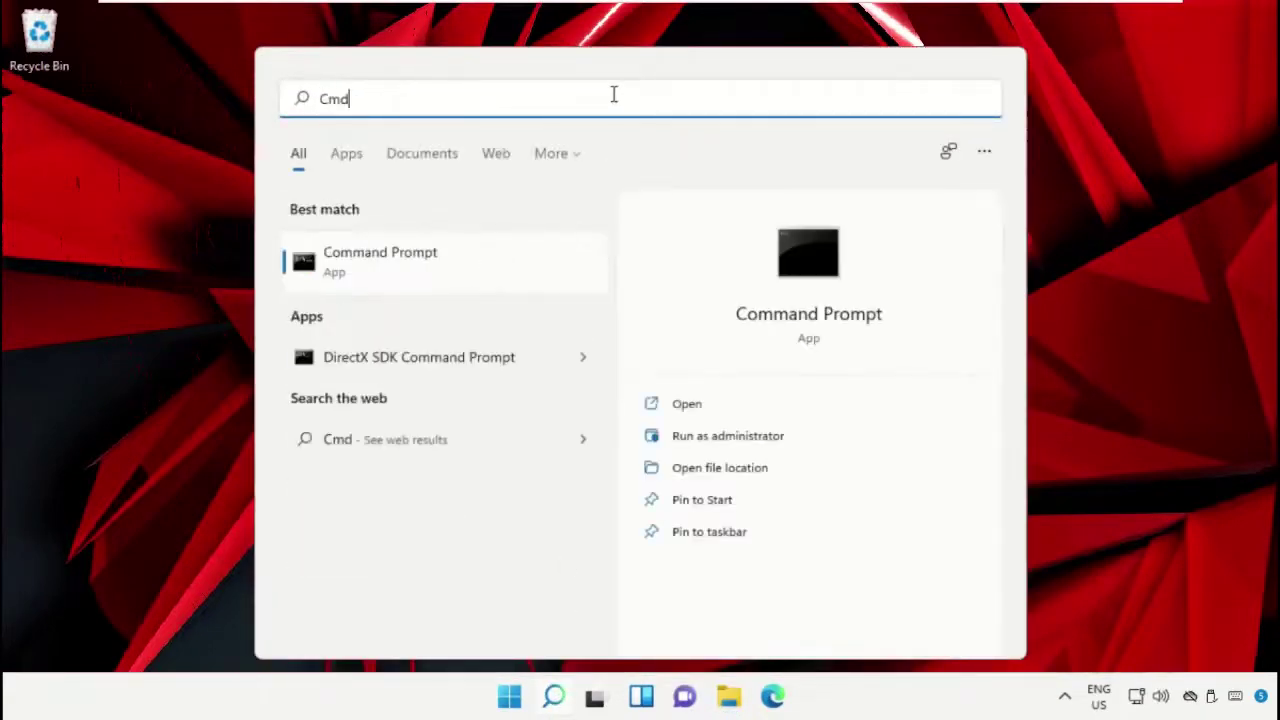
right_click(405, 270)
left_click(451, 298)
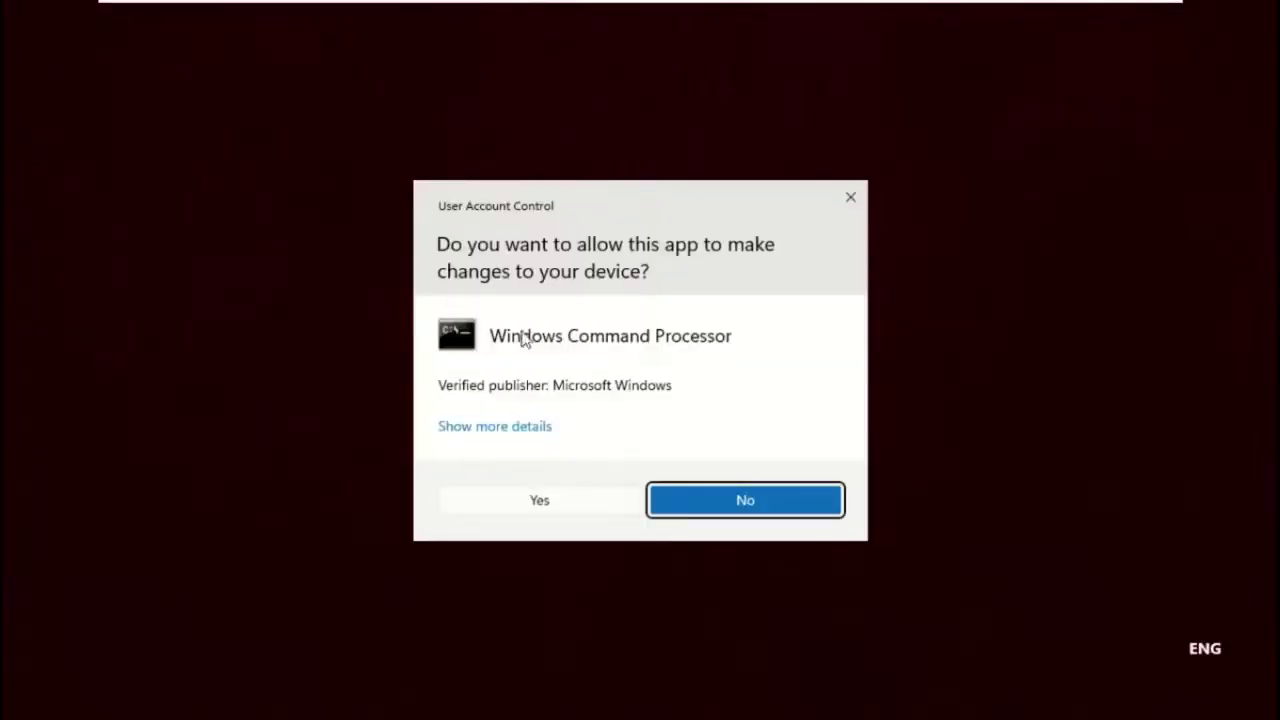
left_click(553, 500)
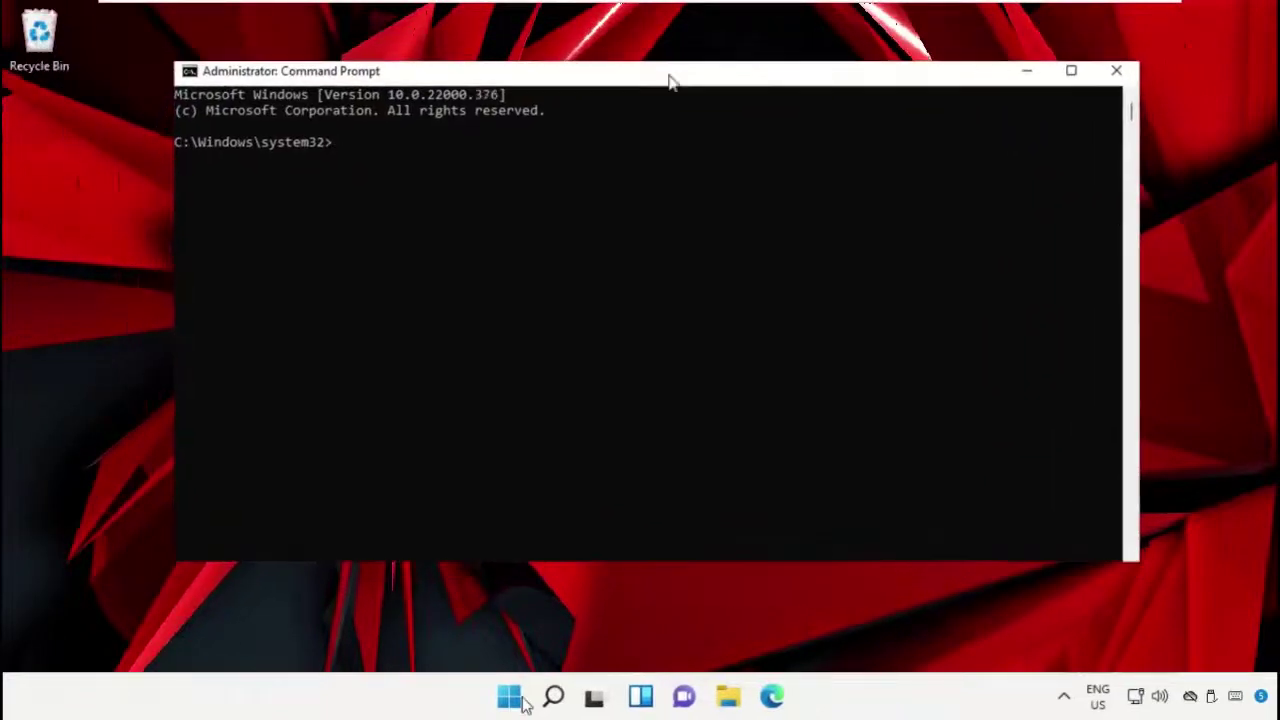
Run the system file check with sfc /scannow and close Command Prompt once the scan completes.
type("/scannow")
key("Return")
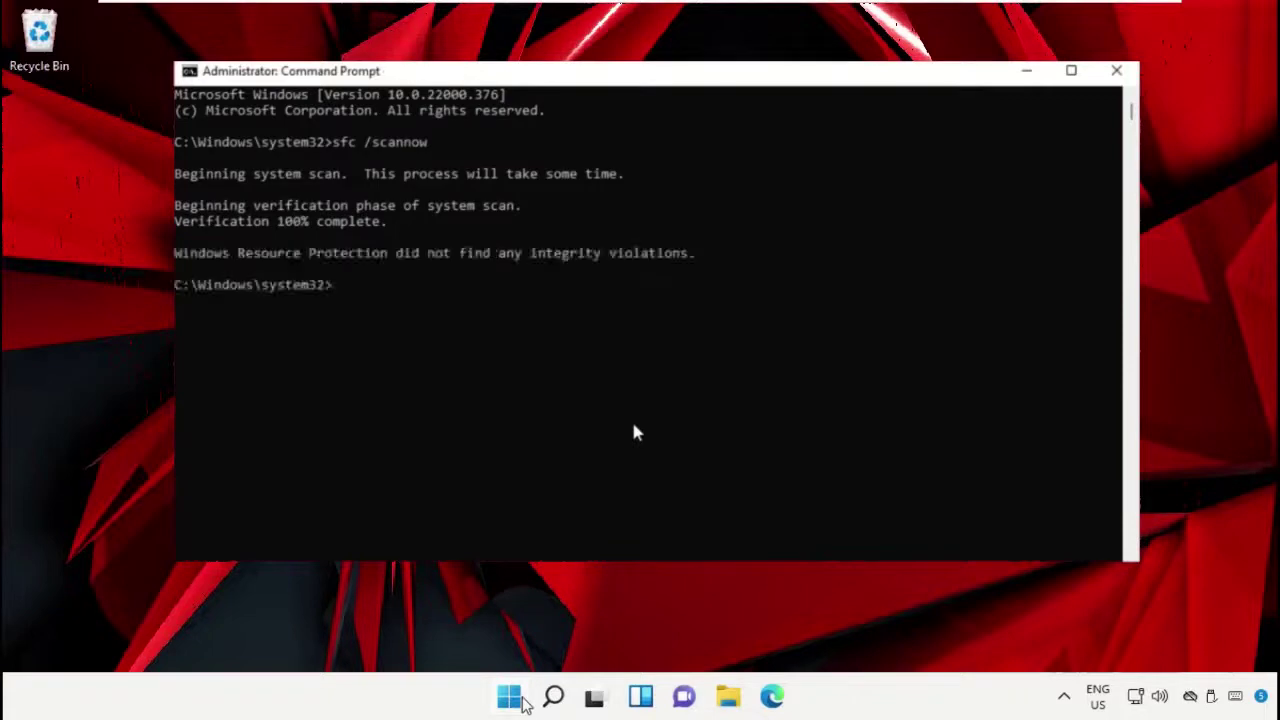
left_click(1116, 70)
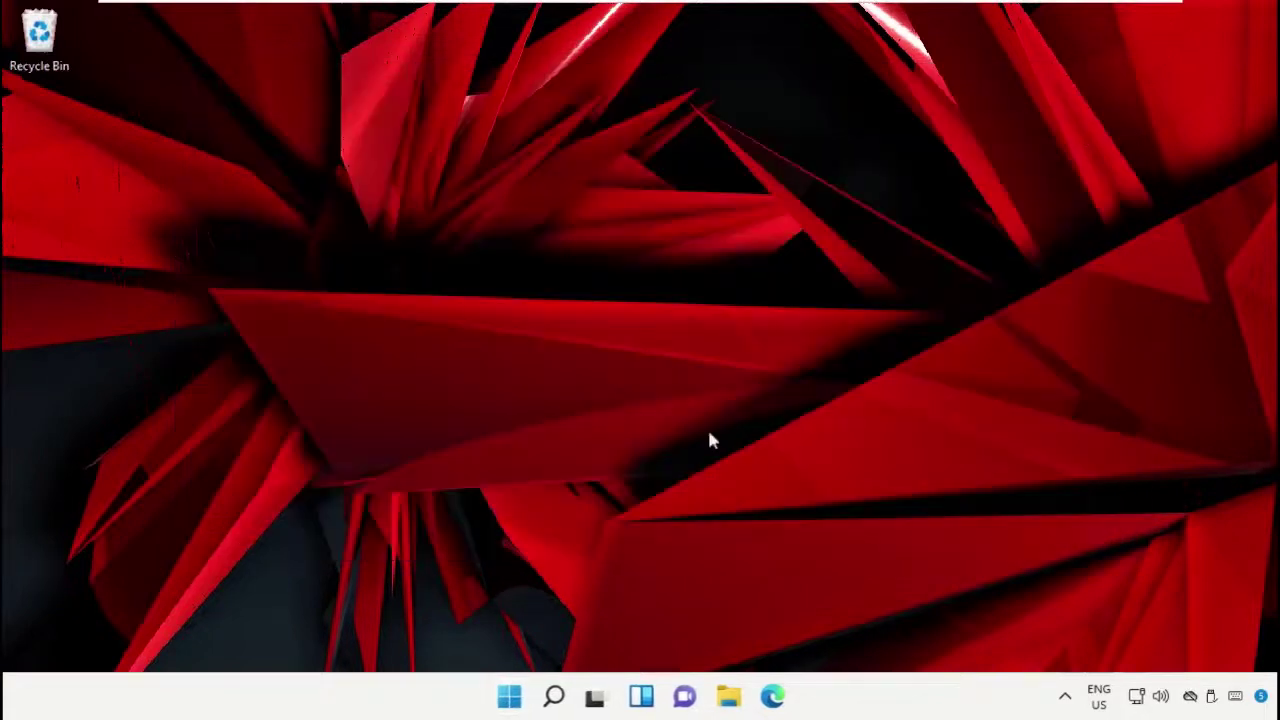
Open the Windows Temp folder by running temp from the Run dialog, granting permanent access to the folder.
right_click(505, 696)
left_click(497, 582)
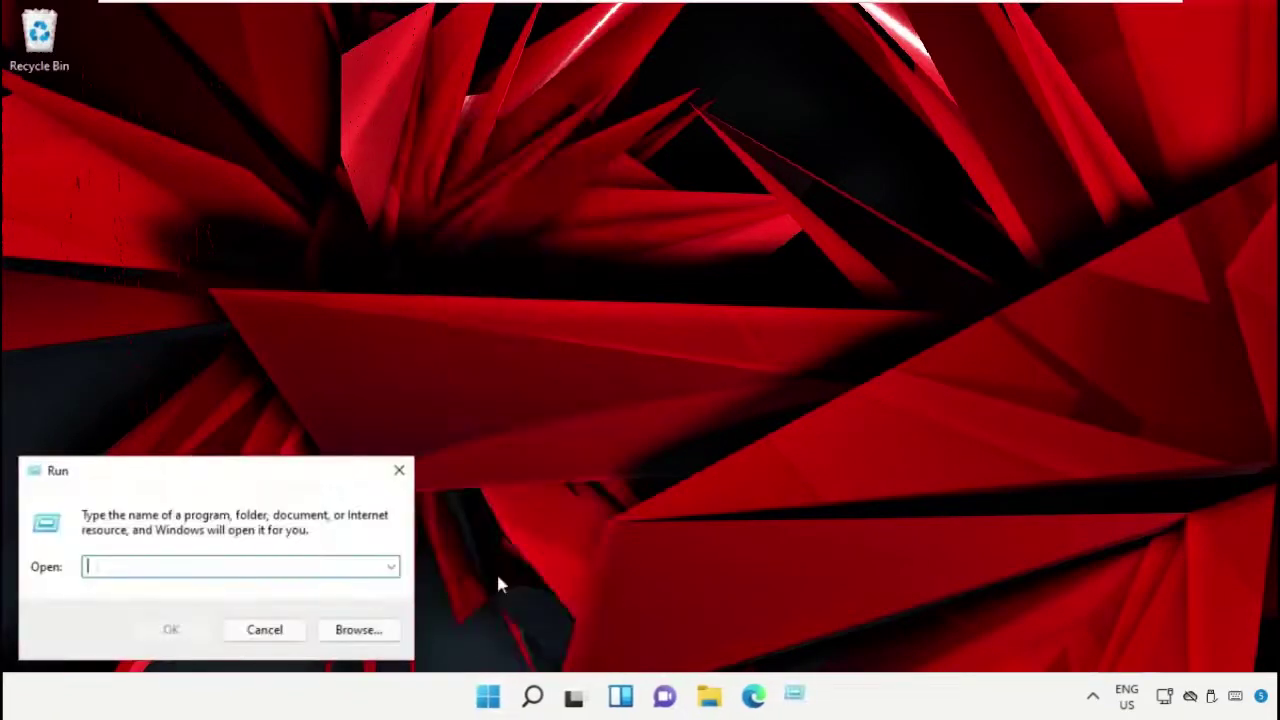
type("temp")
left_click(179, 629)
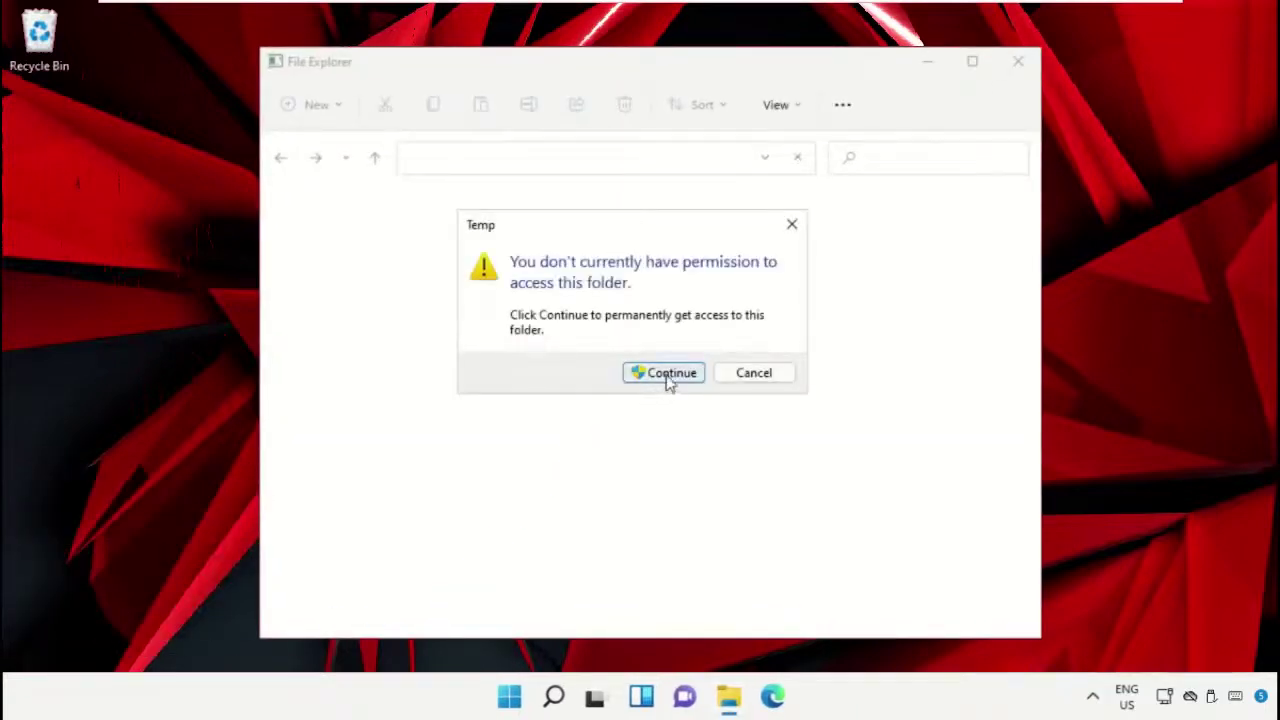
left_click(669, 374)
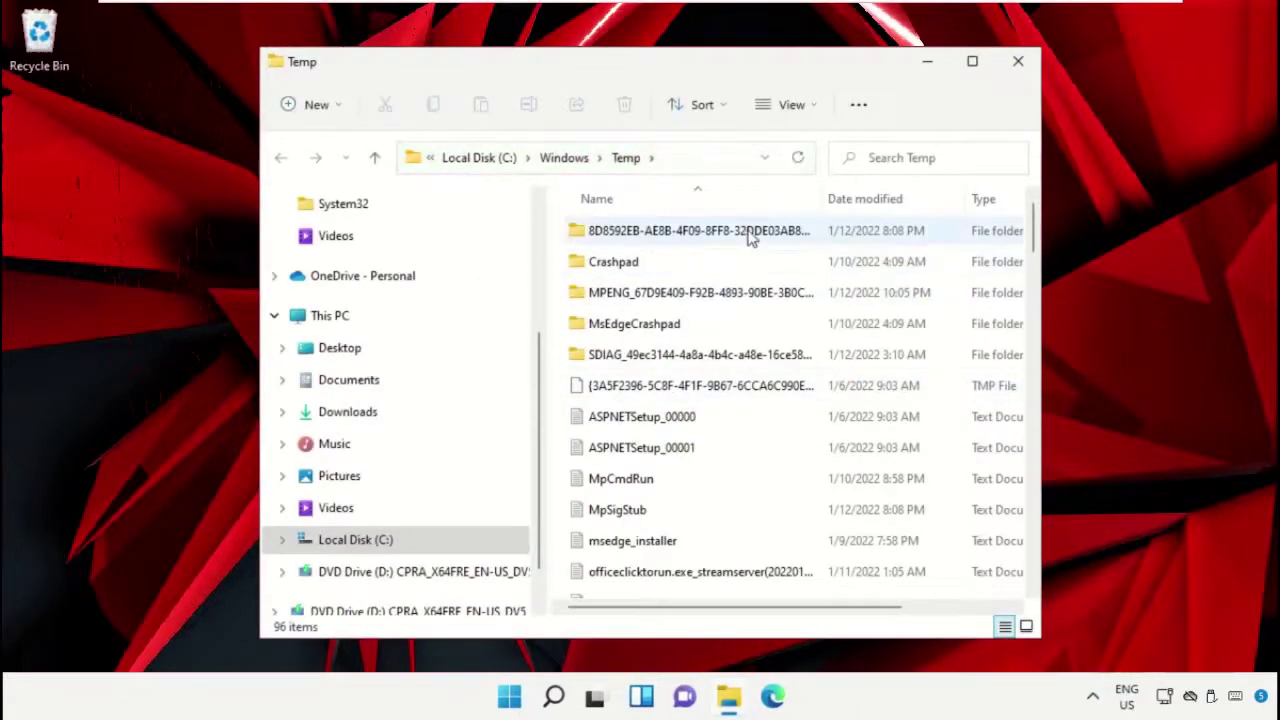
Permanently delete everything in the Windows Temp folder, continuing with administrator permission for protected items, and close the window.
left_click(757, 230)
key("ctrl+a")
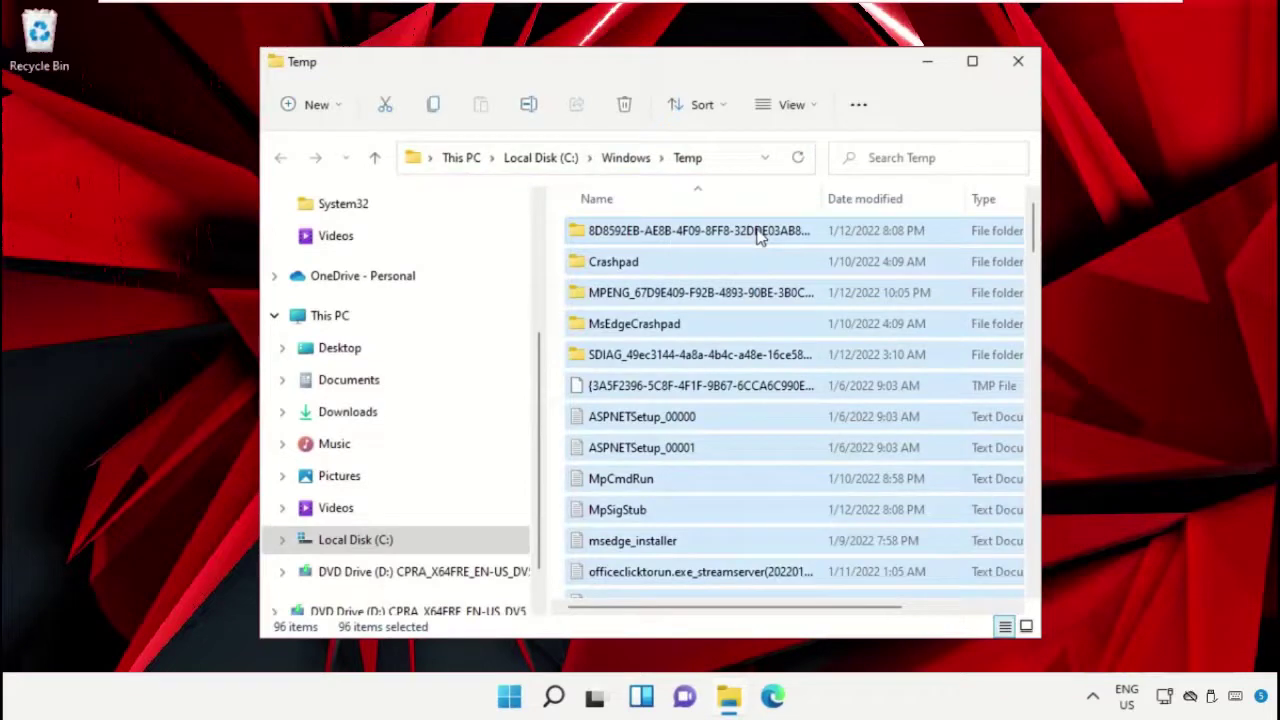
key("shift+Delete")
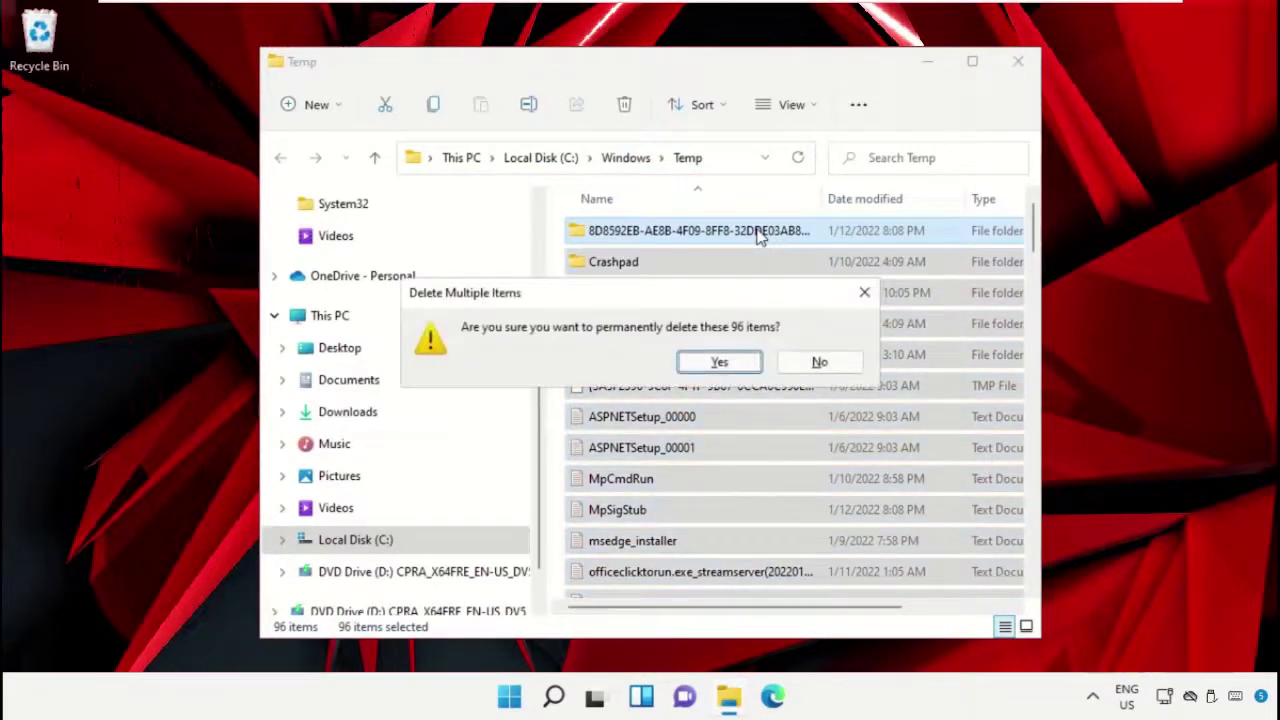
left_click(720, 362)
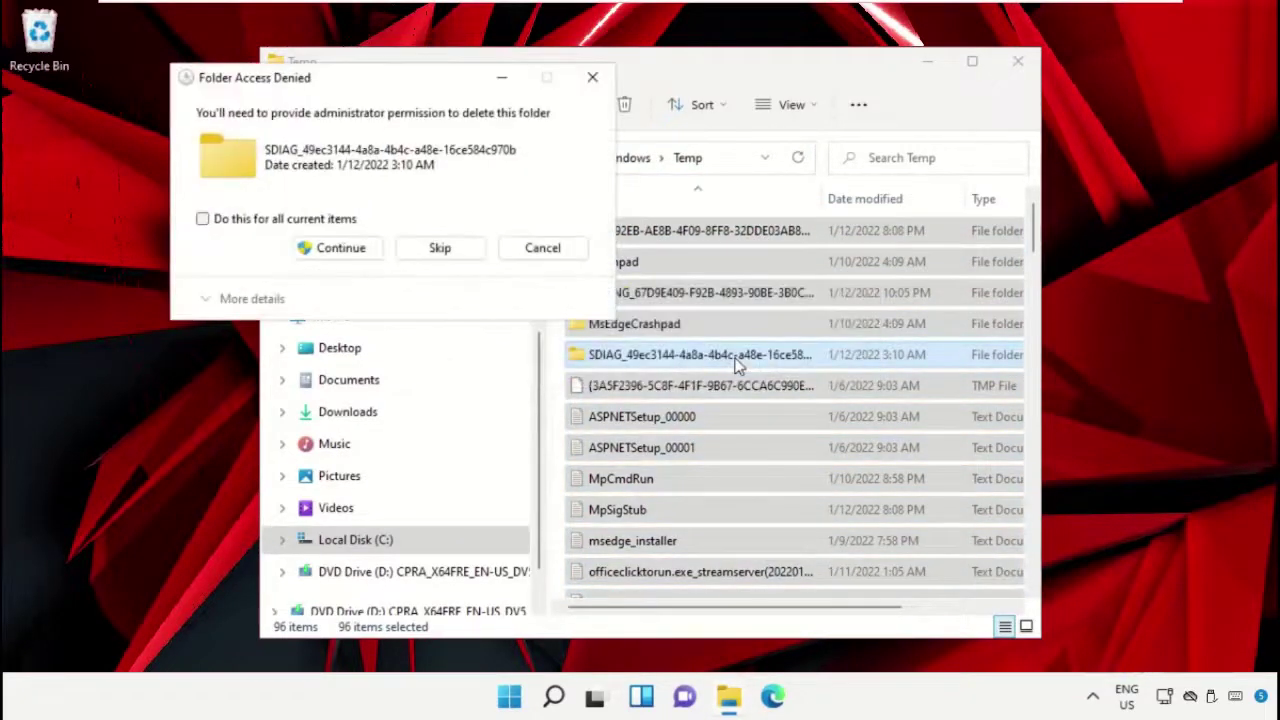
left_click(341, 248)
left_click(308, 264)
left_click(455, 295)
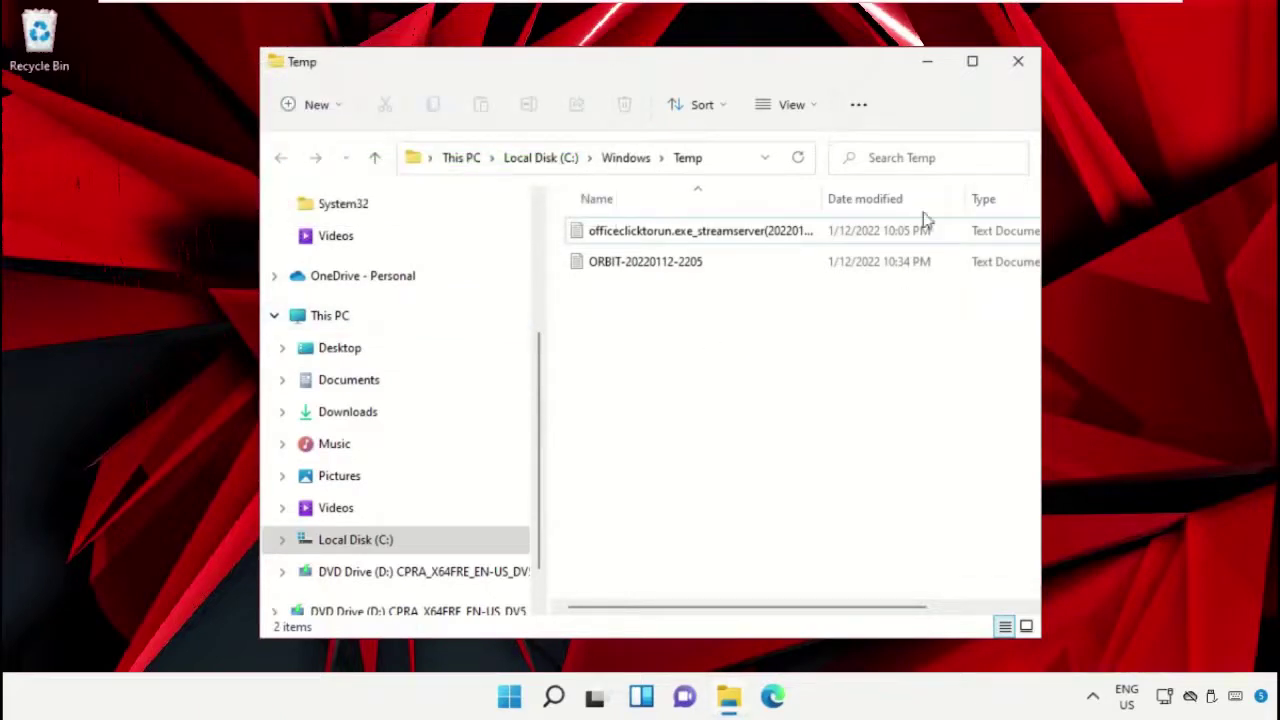
left_click(1018, 61)
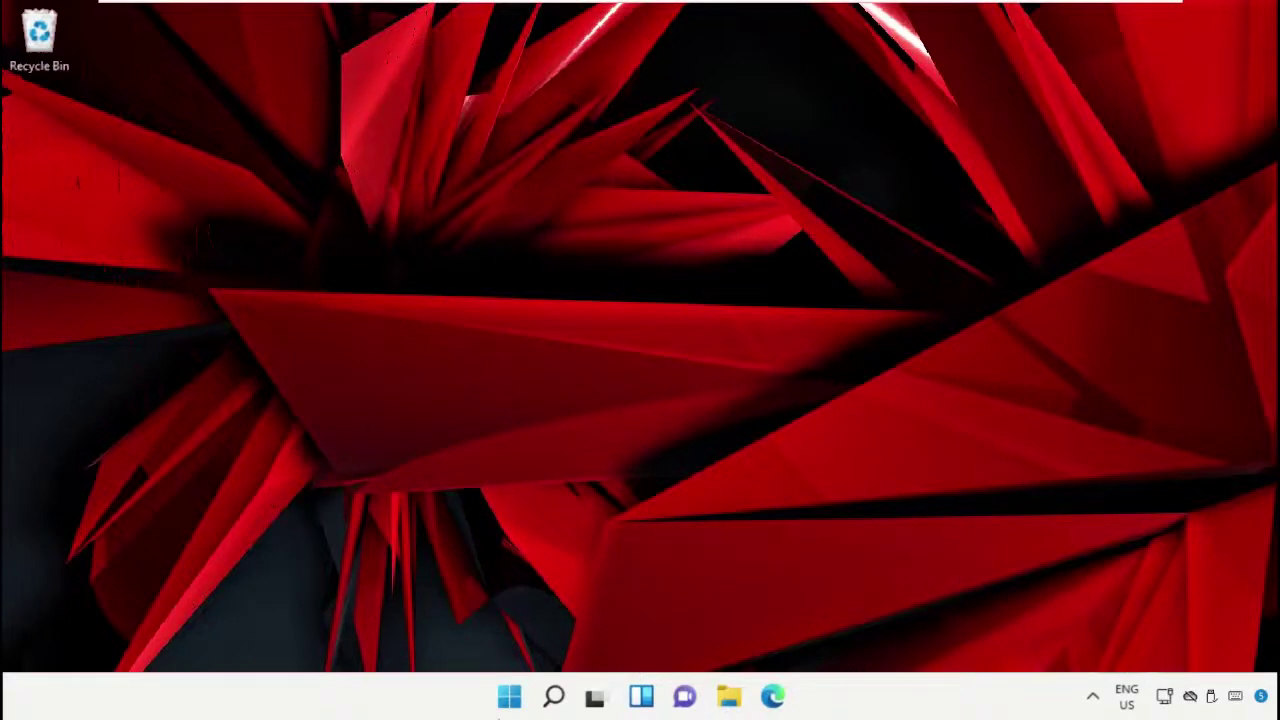
Open the user's local Temp folder by running %temp% from the Run dialog.
right_click(509, 696)
left_click(525, 584)
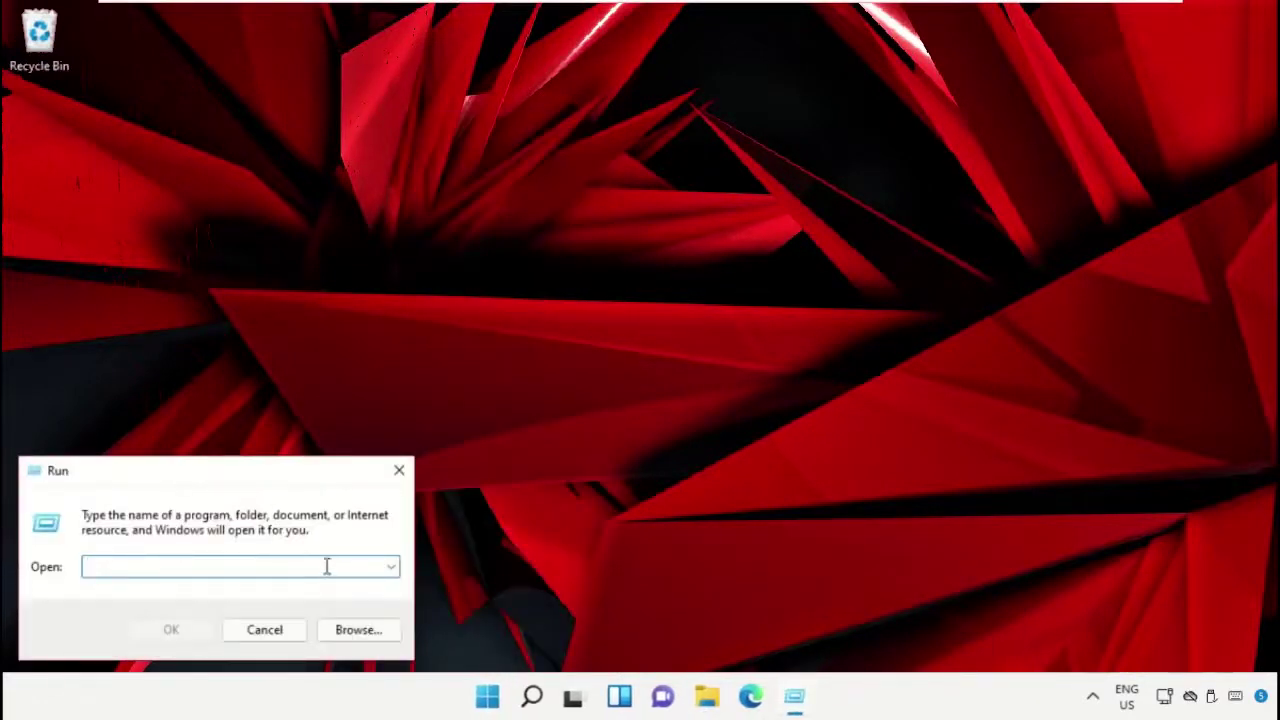
type("%temp%")
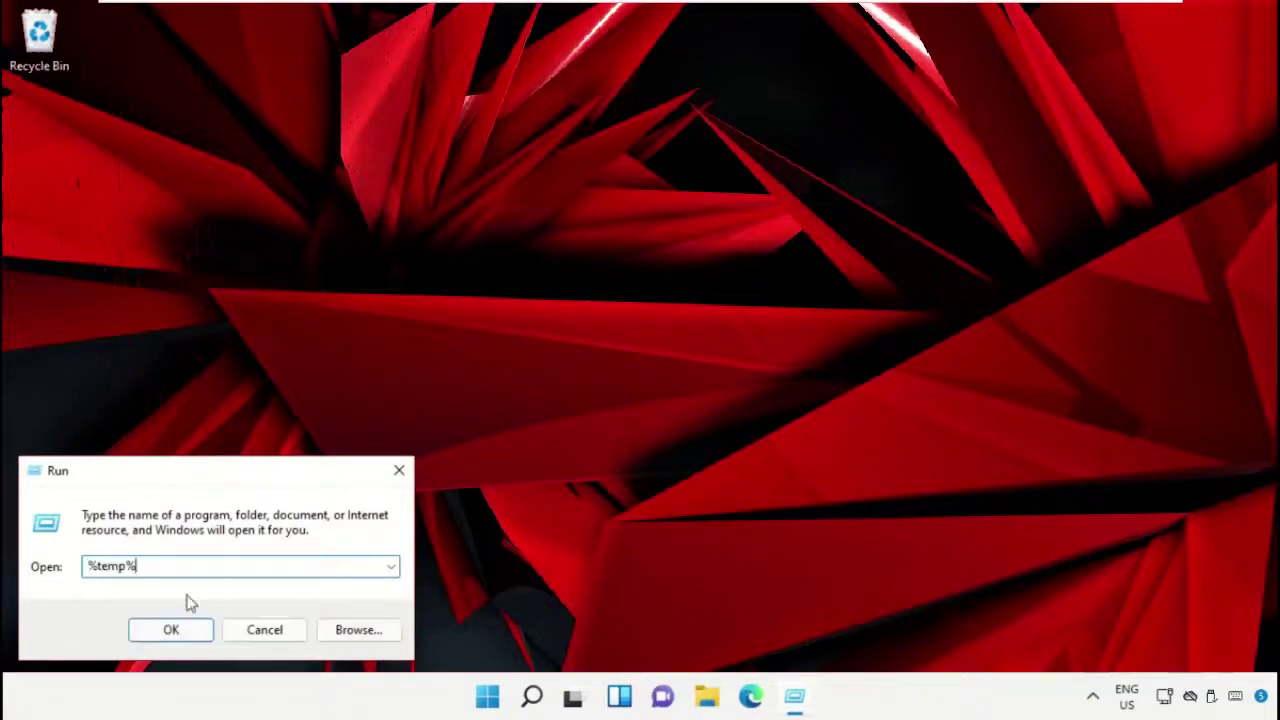
left_click(182, 627)
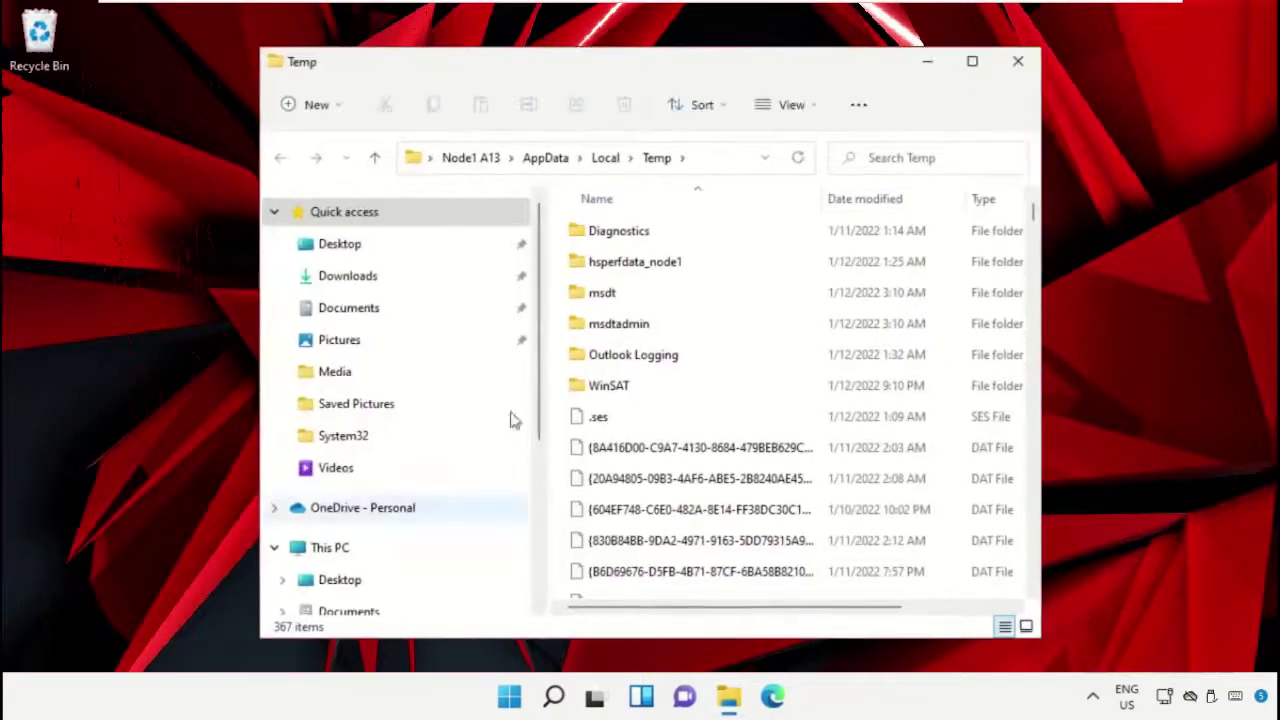
Permanently delete all items in the AppData Local Temp folder, skipping those that need administrator permission, and close the window.
left_click(712, 231)
key("ctrl+a")
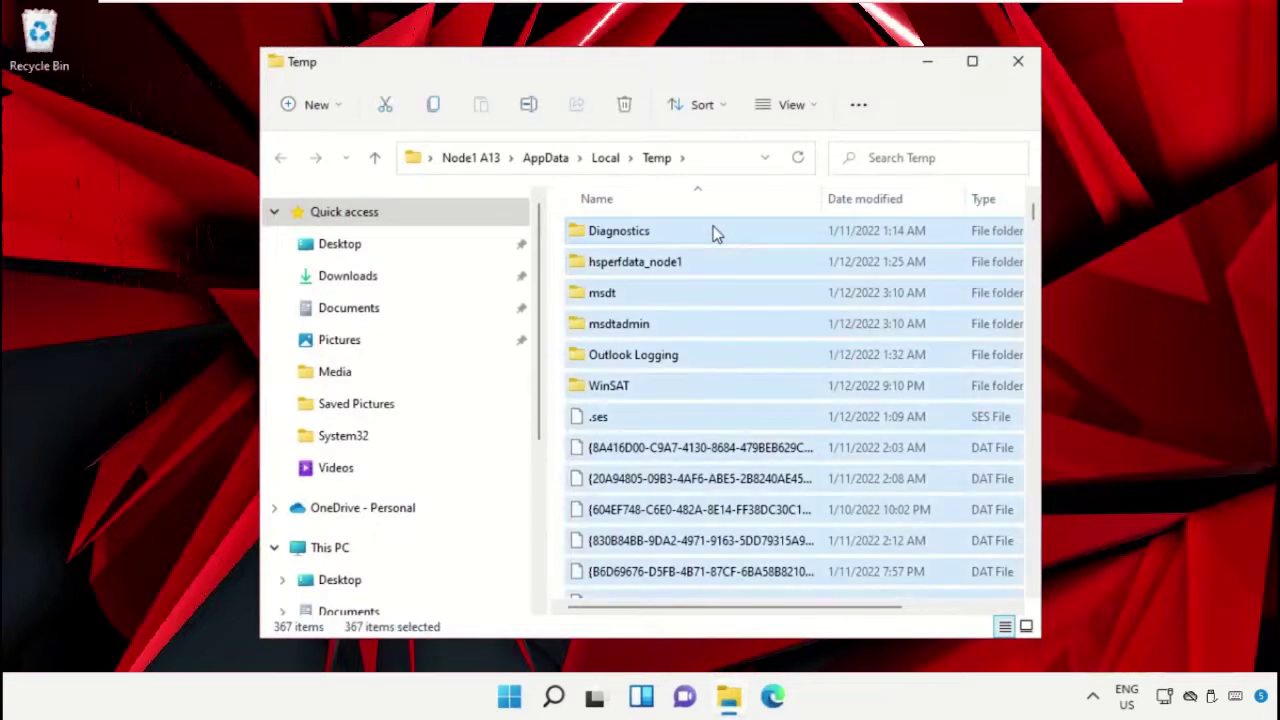
key("shift+Delete")
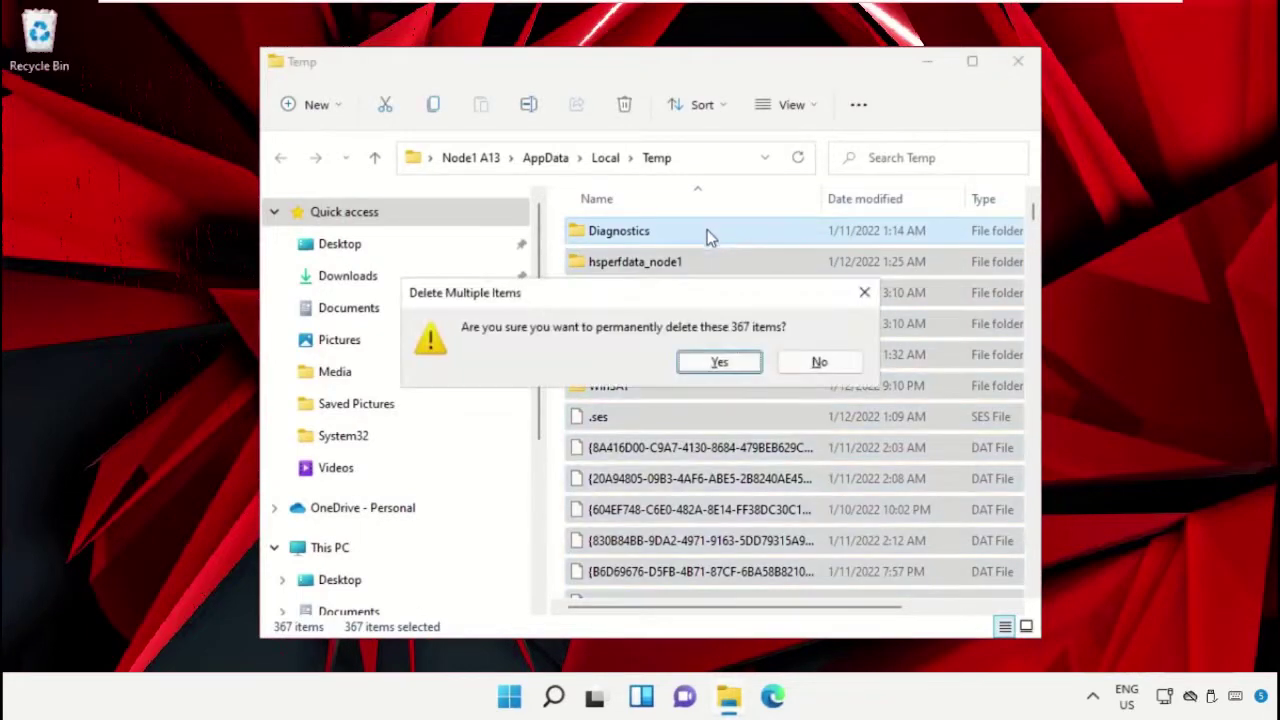
left_click(720, 363)
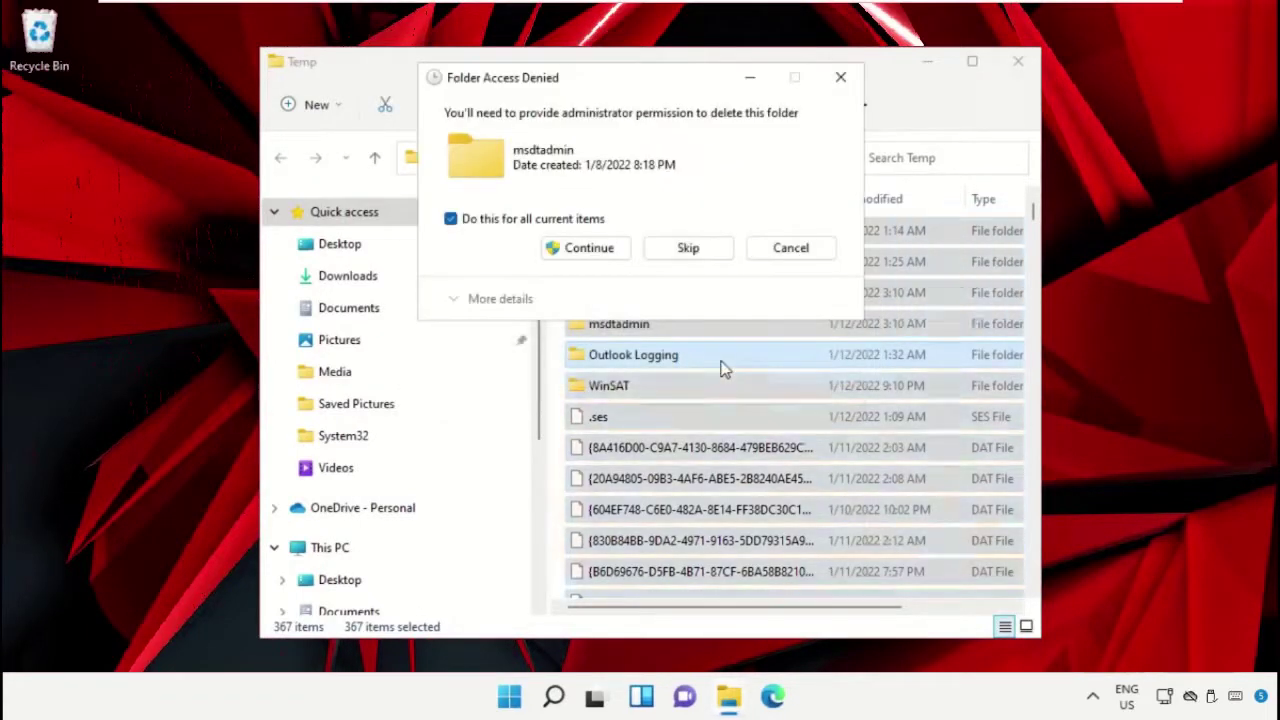
left_click(665, 252)
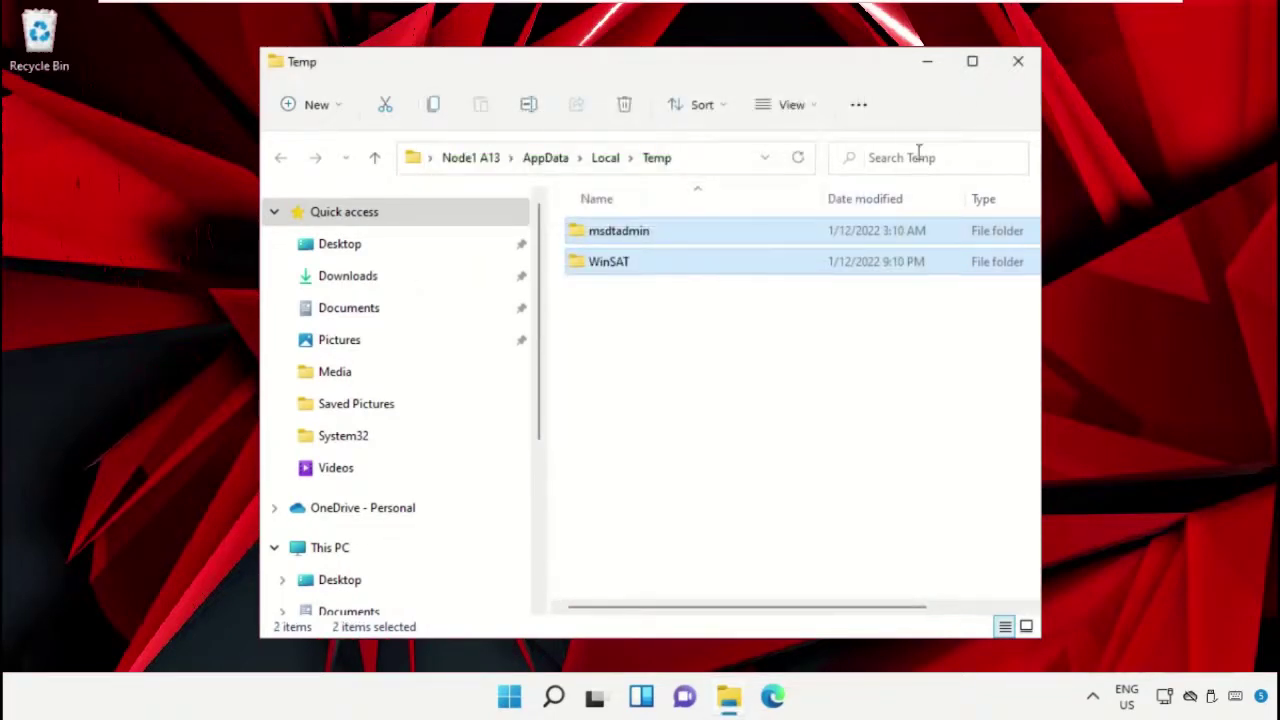
left_click(1018, 61)
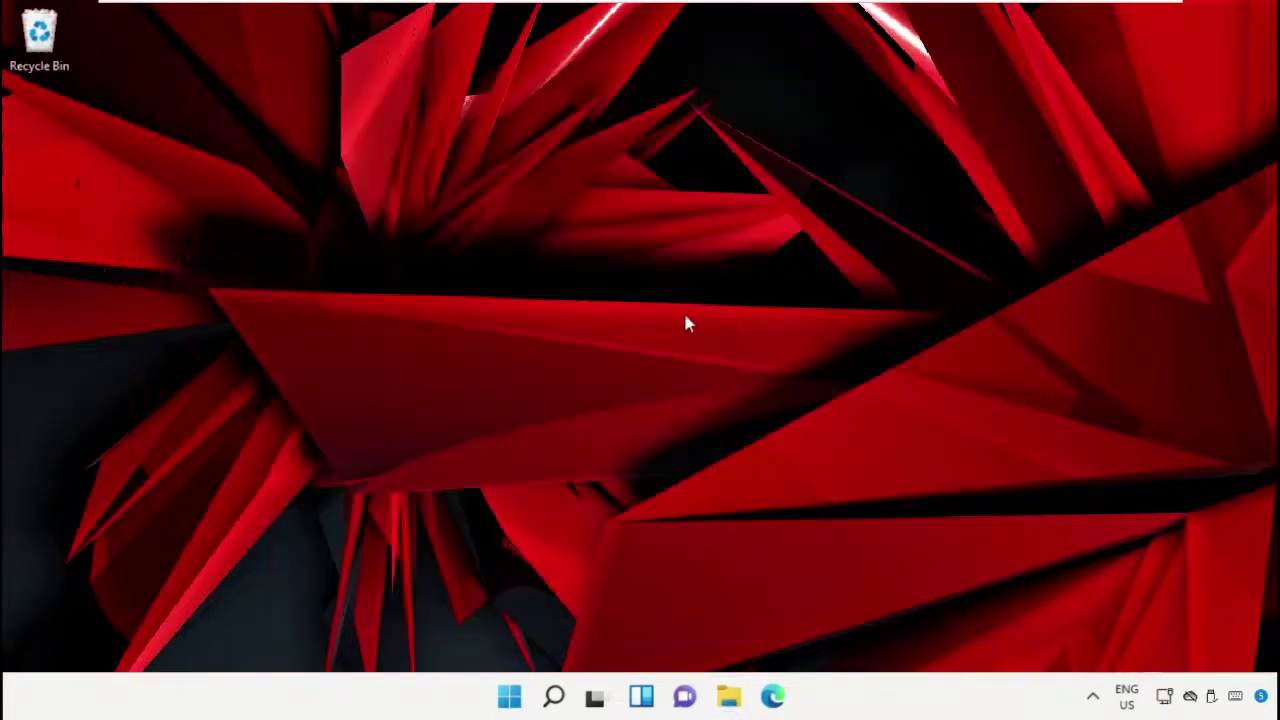
Open the Prefetch folder by running prefetch from the Run dialog, granting permanent access to the folder.
right_click(515, 700)
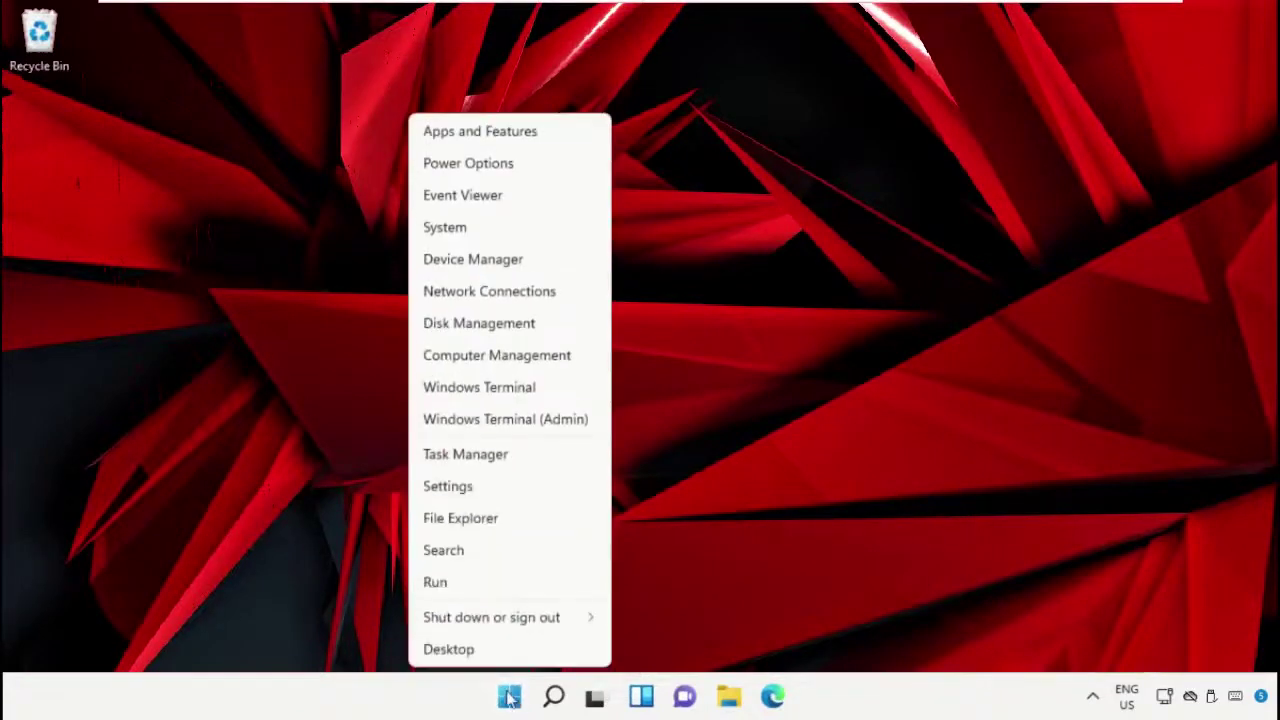
left_click(500, 590)
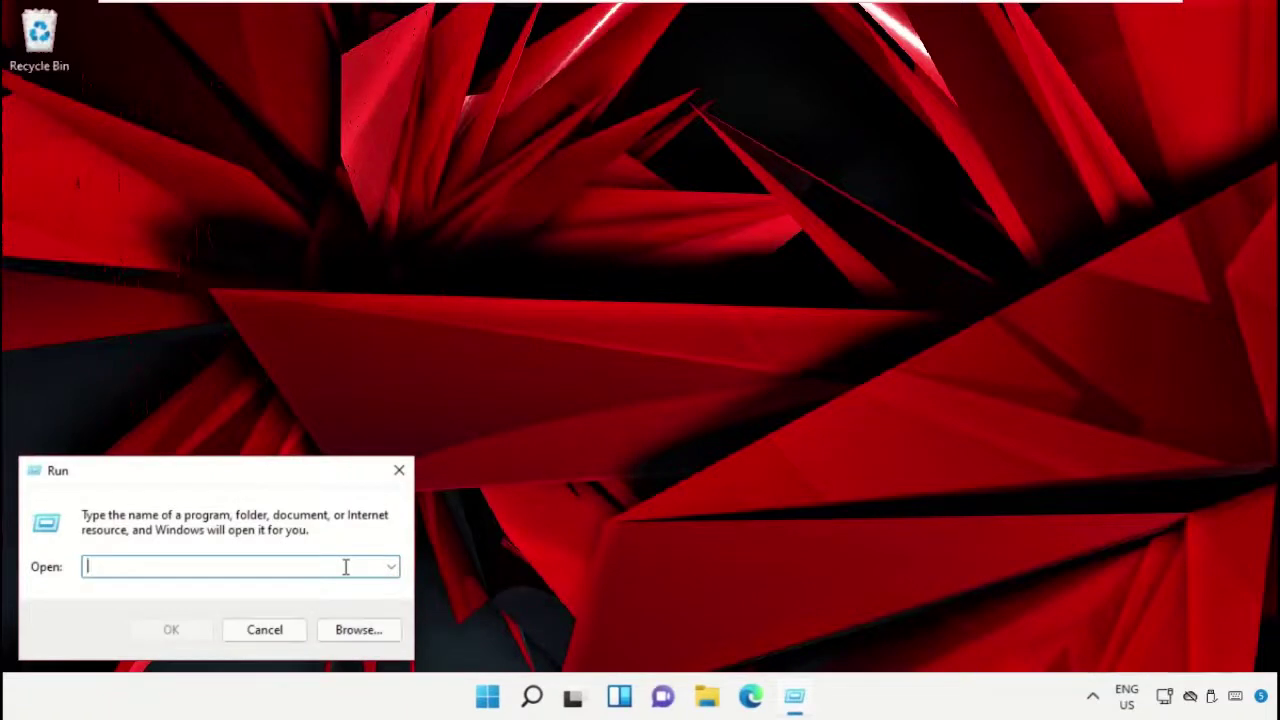
type("prefetch")
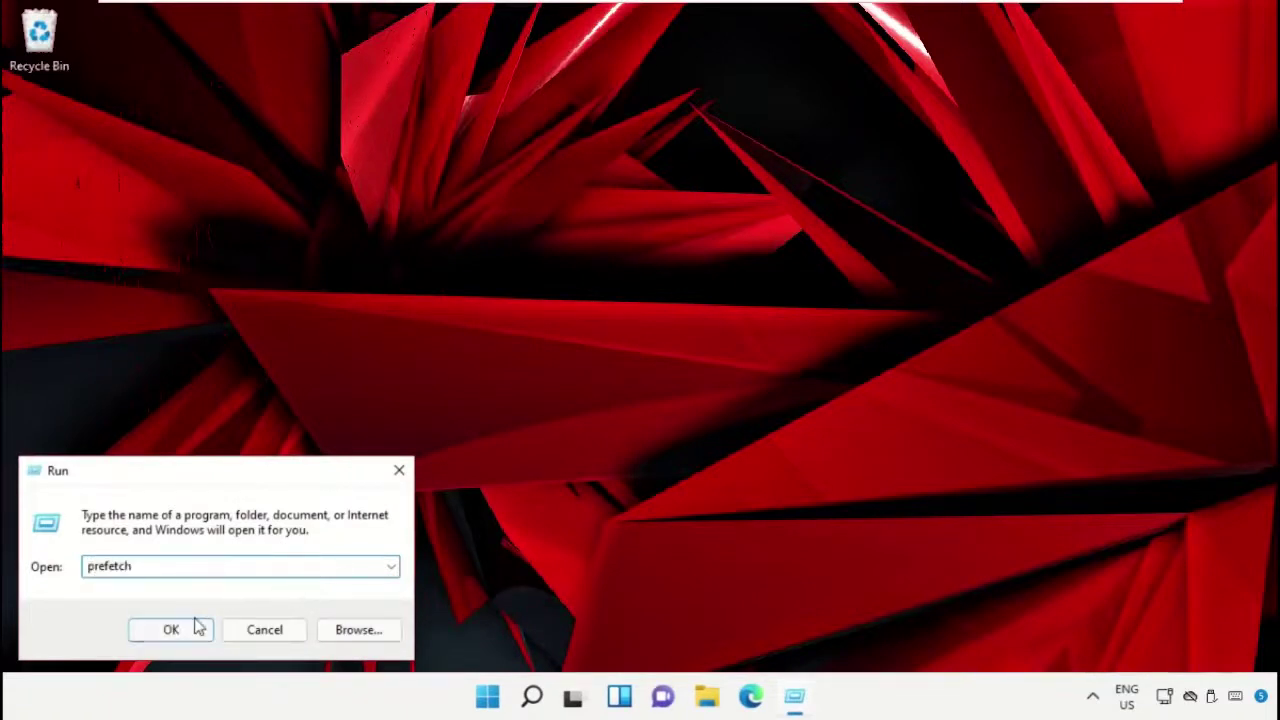
left_click(197, 626)
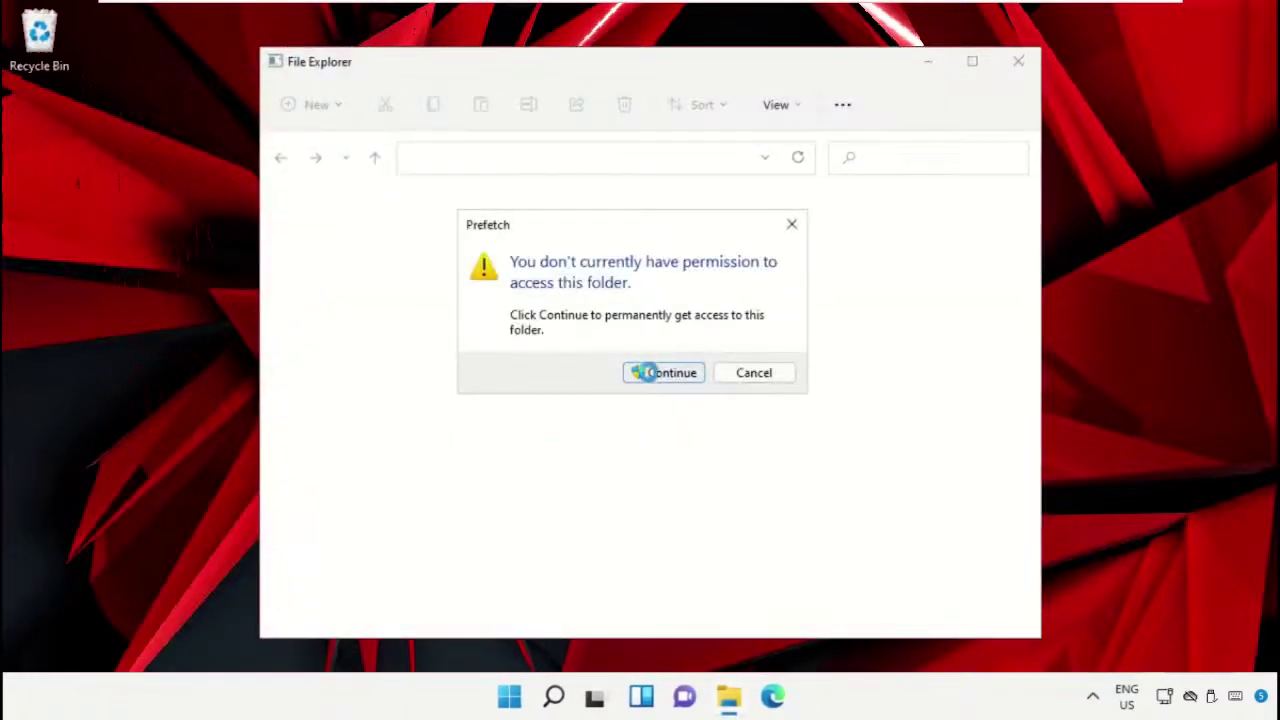
left_click(652, 374)
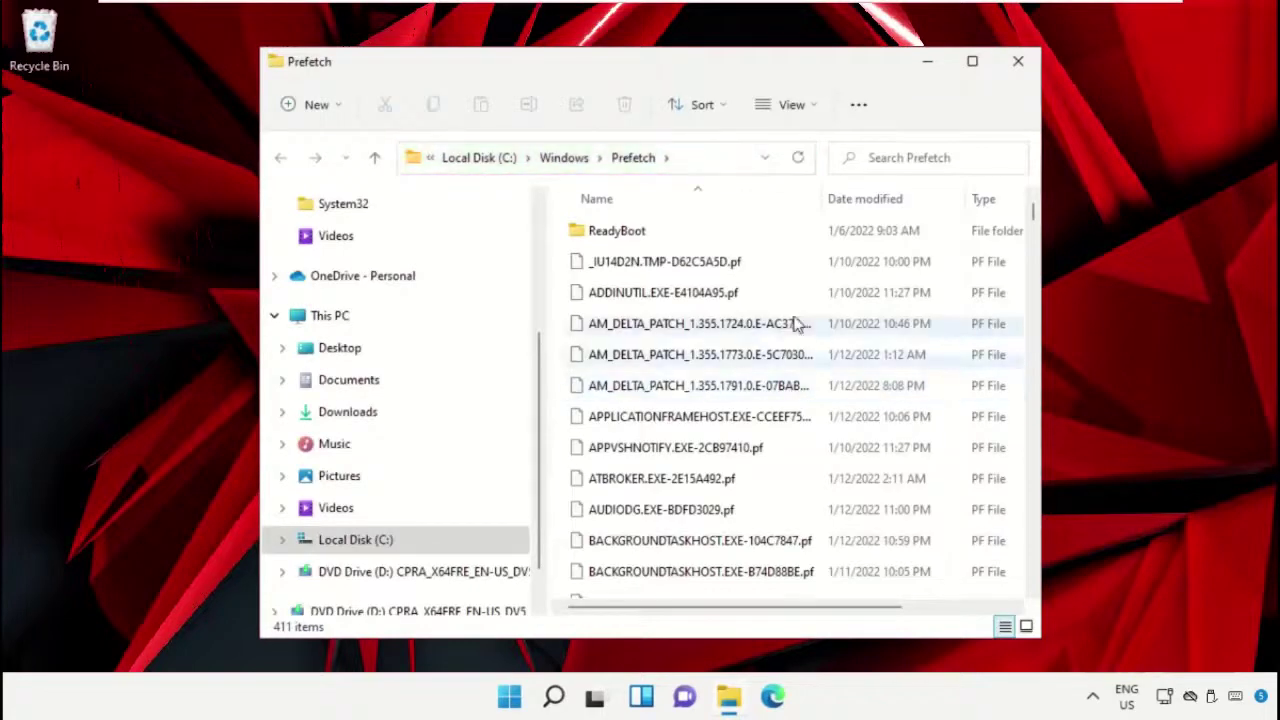
Permanently delete all files and folders inside the Prefetch folder and close the window.
left_click(835, 234)
key("ctrl+a")
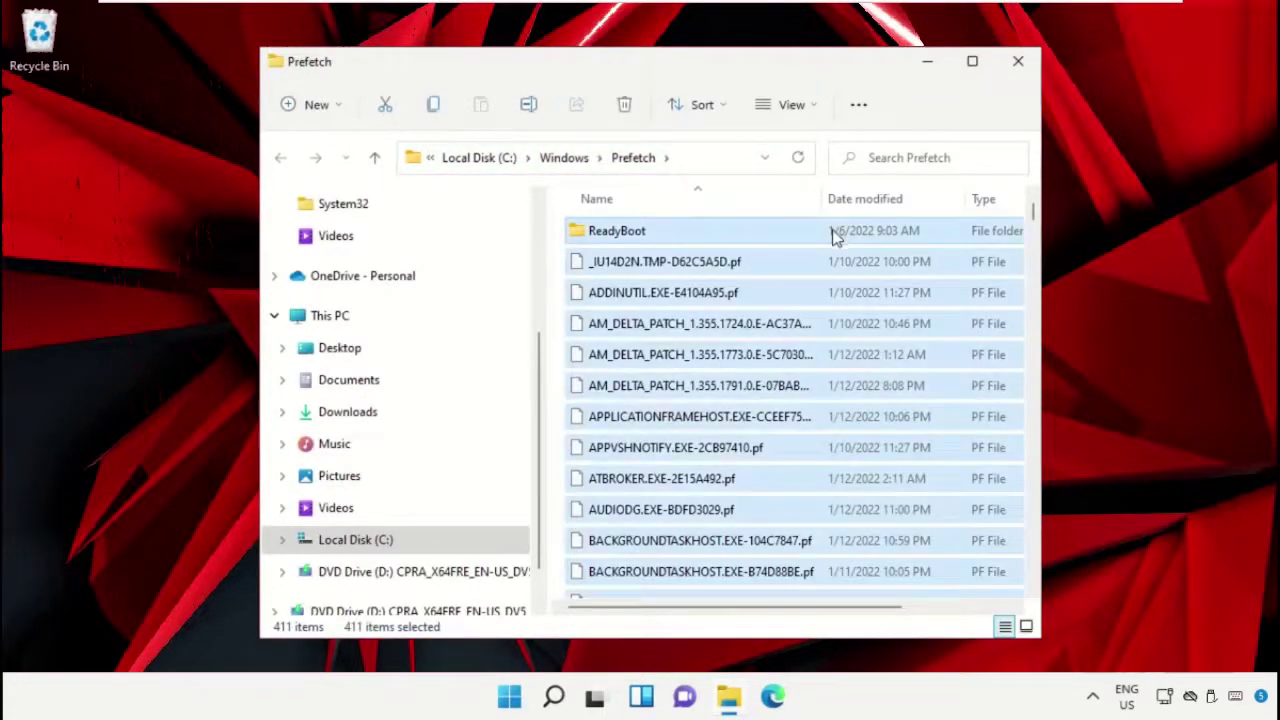
key("shift+Delete")
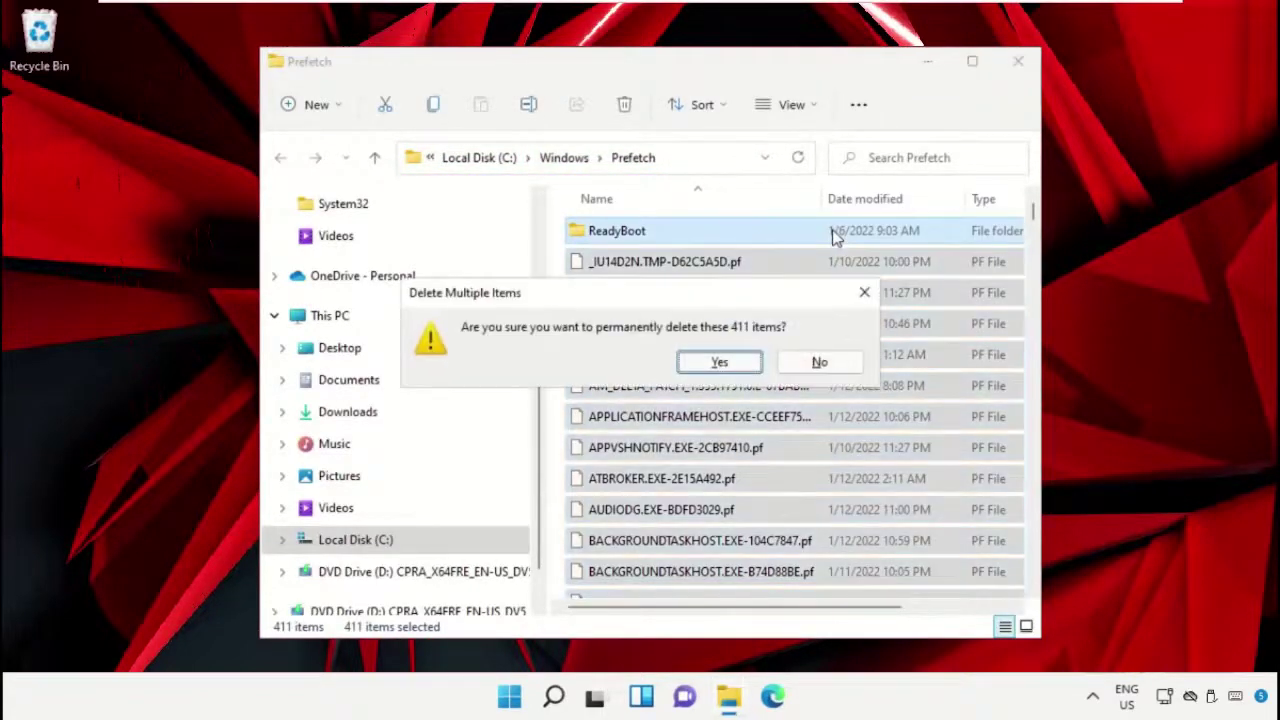
left_click(719, 362)
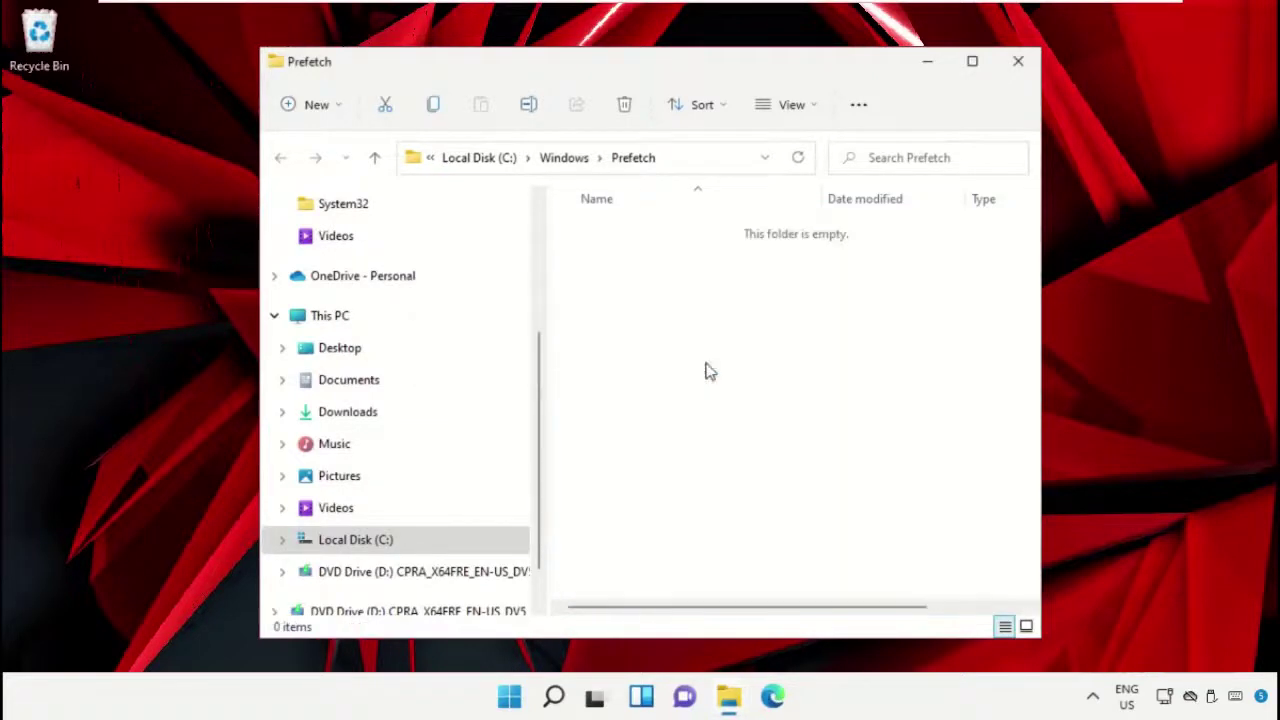
left_click(1018, 61)
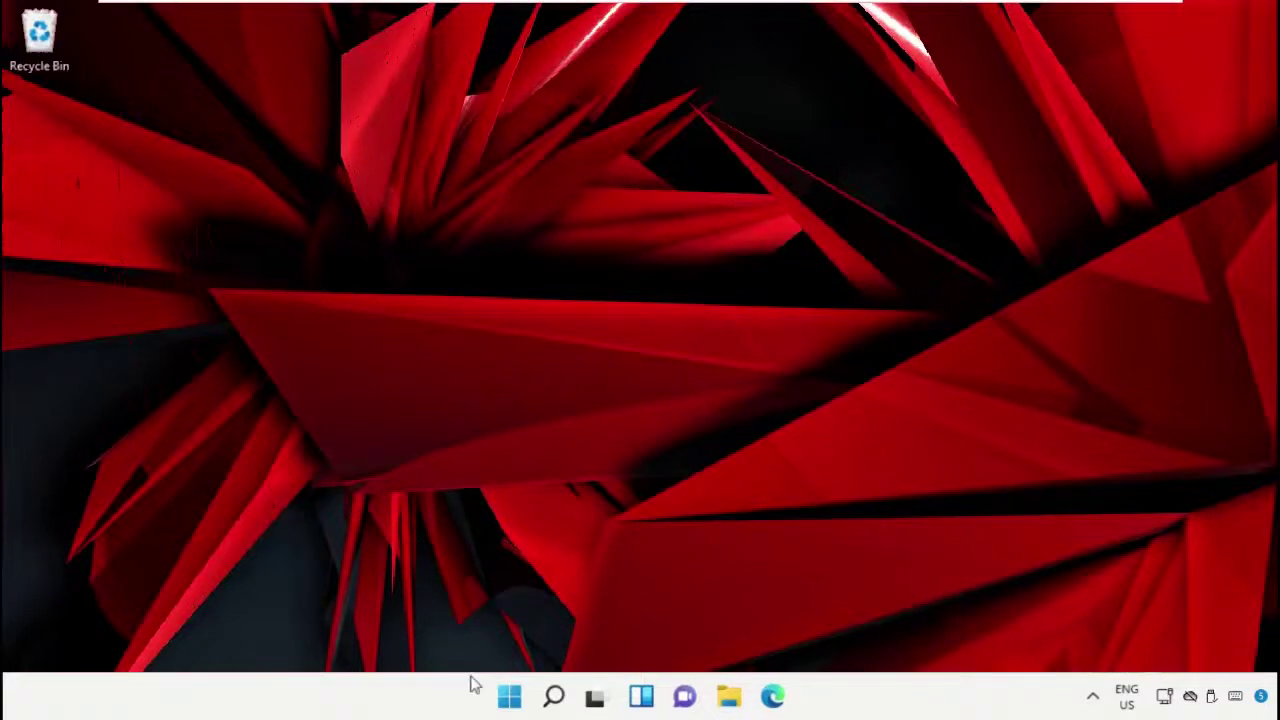
Search Windows for Troubleshoot settings and open its list of other troubleshooters.
left_click(553, 694)
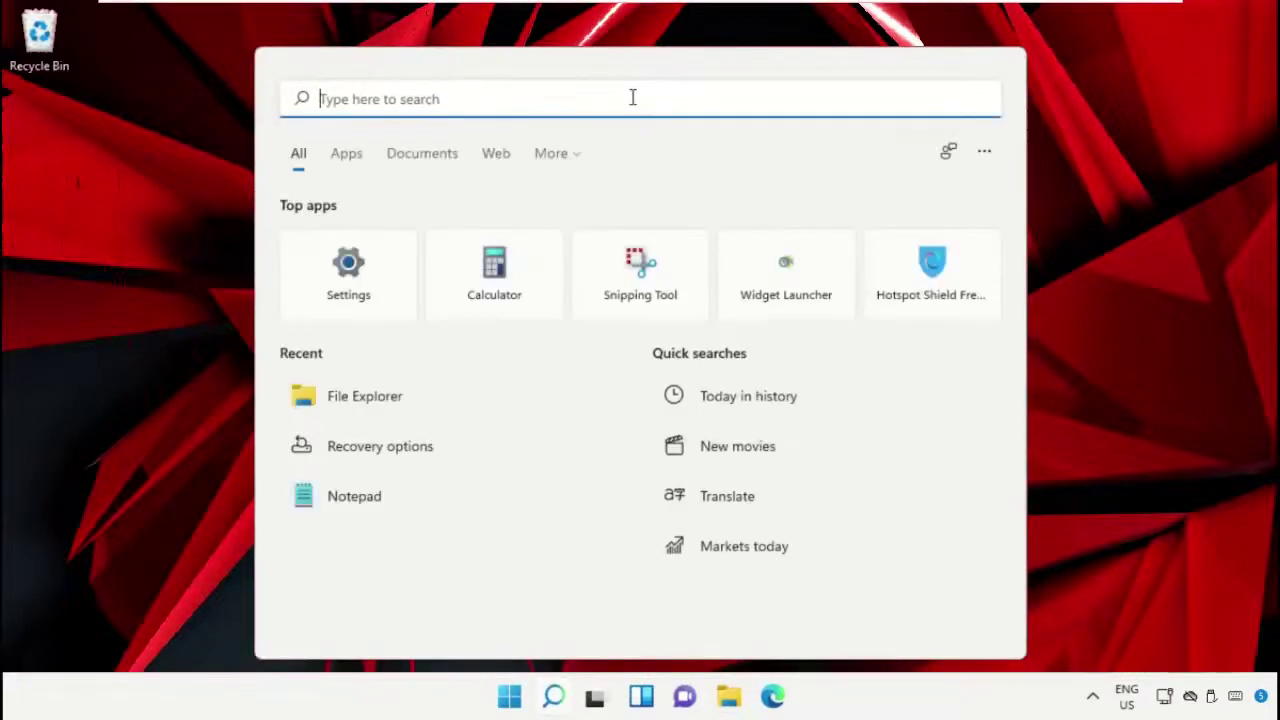
type("Troubleshoot Settings")
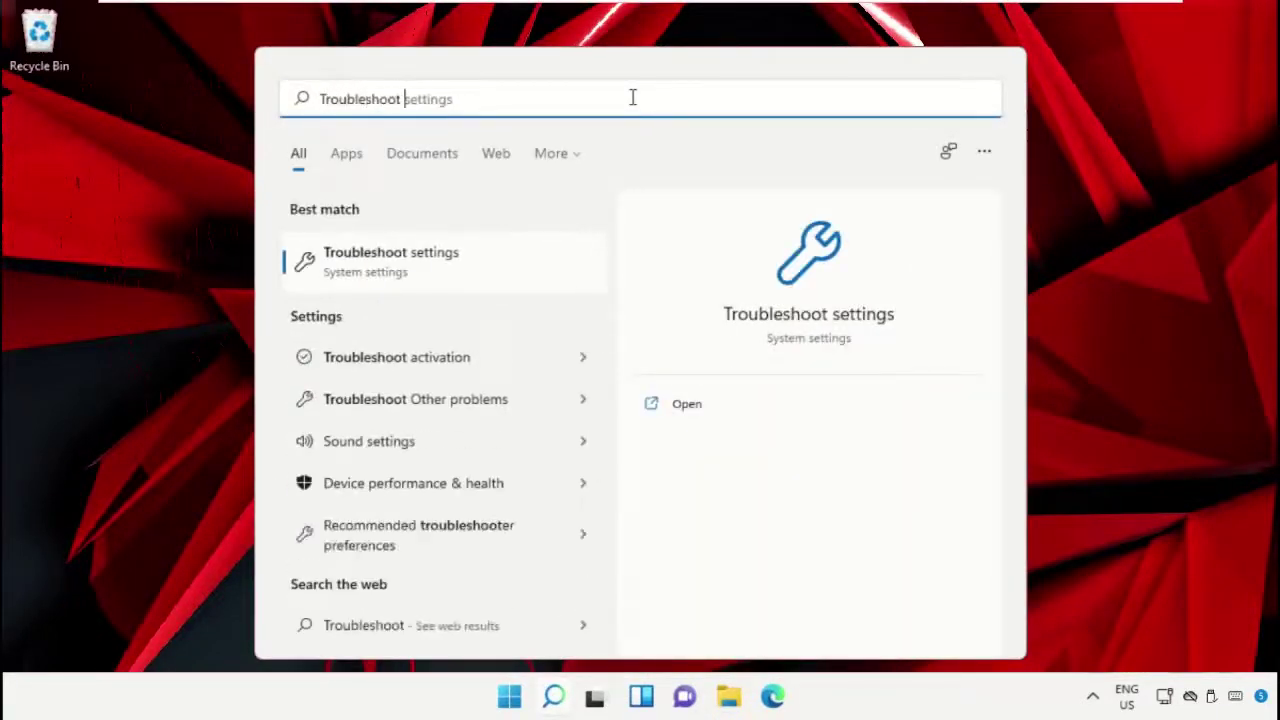
left_click(476, 264)
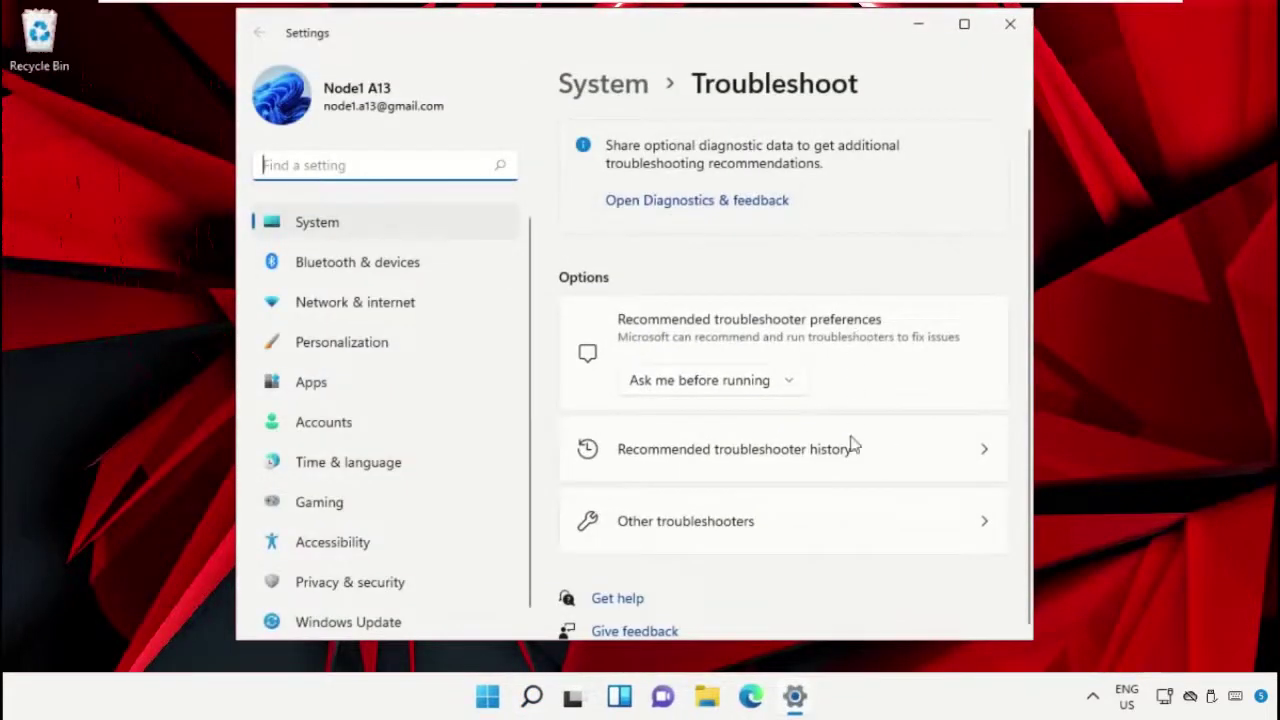
left_click(847, 530)
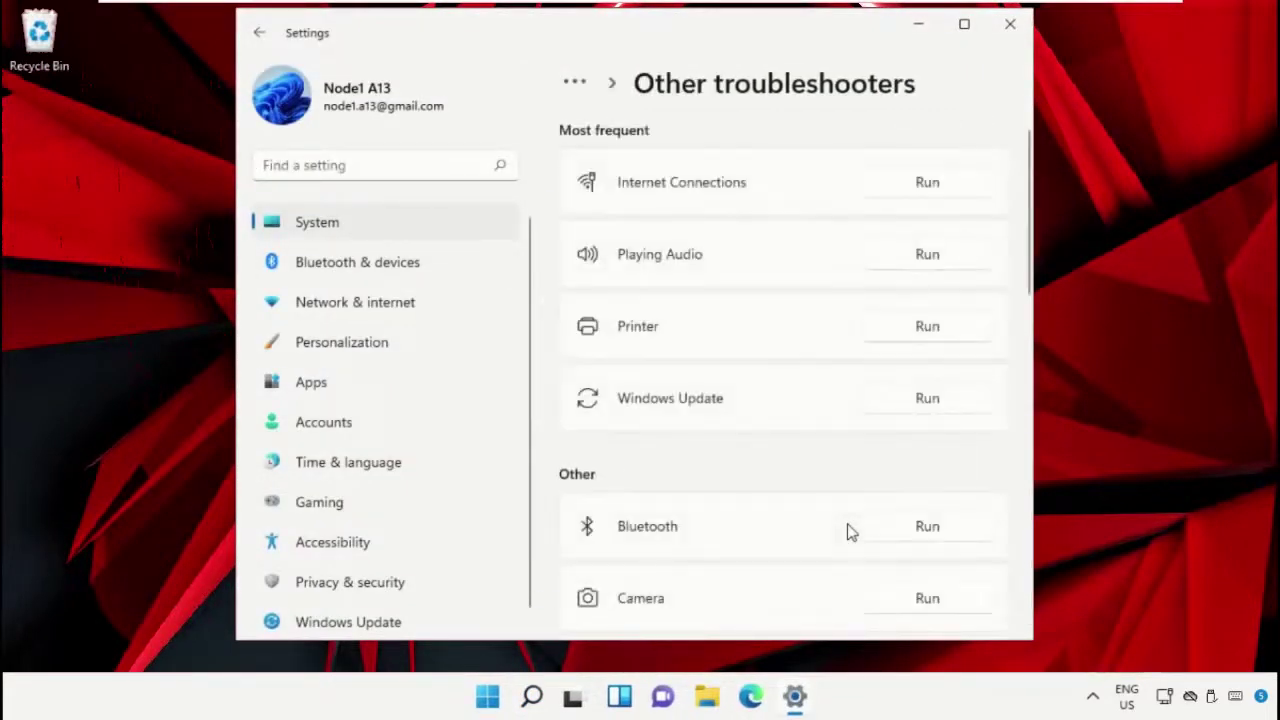
Run the Windows Update troubleshooter, close Settings, and close the troubleshooter once it completes.
left_click(946, 408)
left_click(1010, 22)
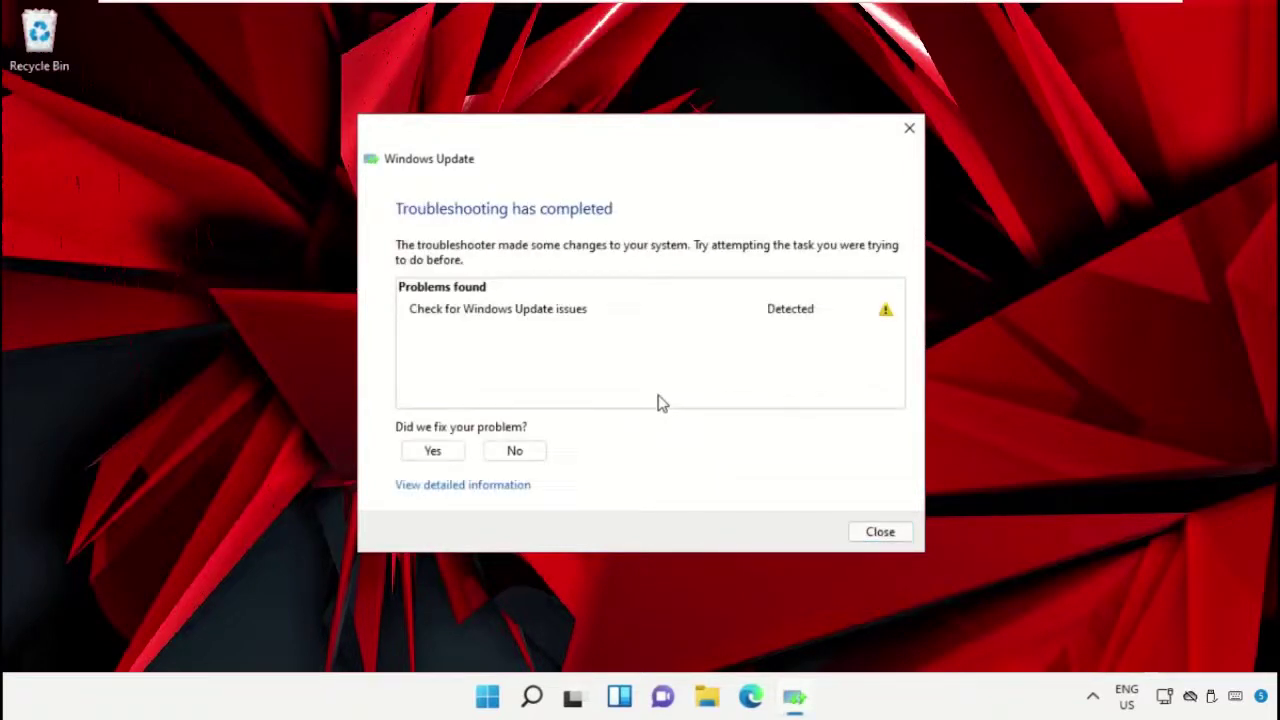
left_click(901, 137)
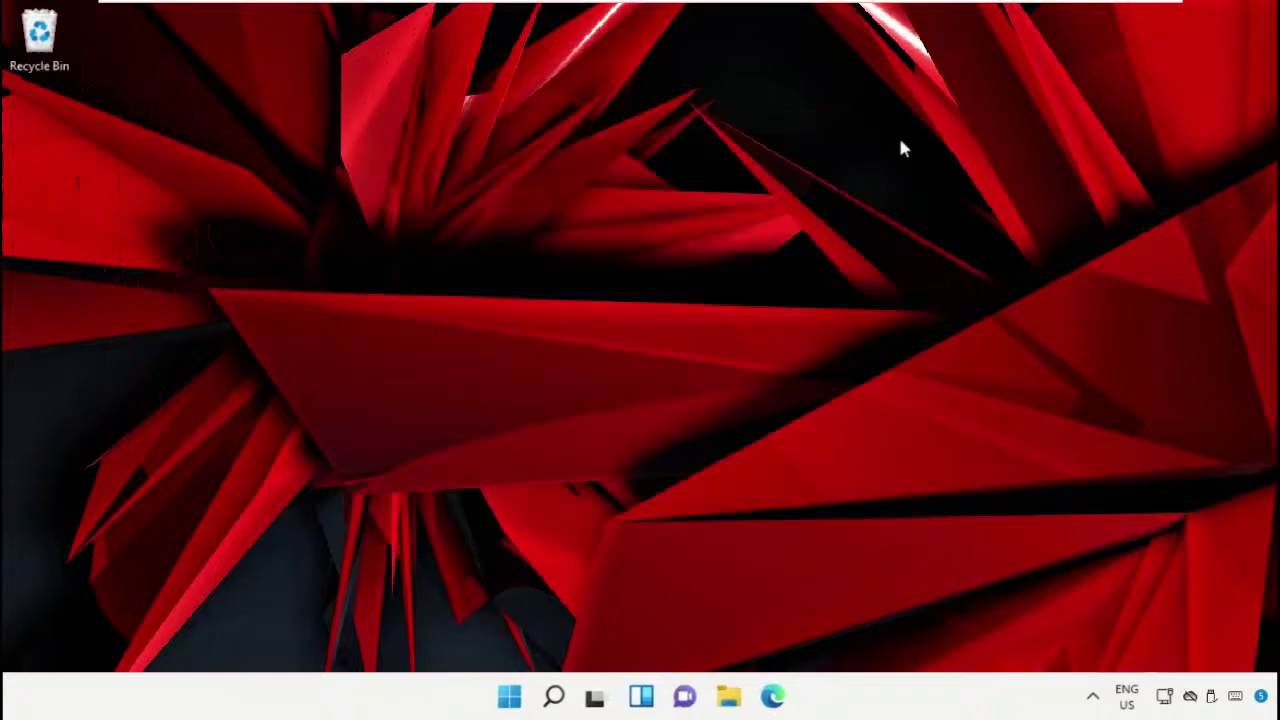
Search for Virus And Threat Protection, open the matching system settings and move the window nearer the middle of the screen.
left_click(555, 697)
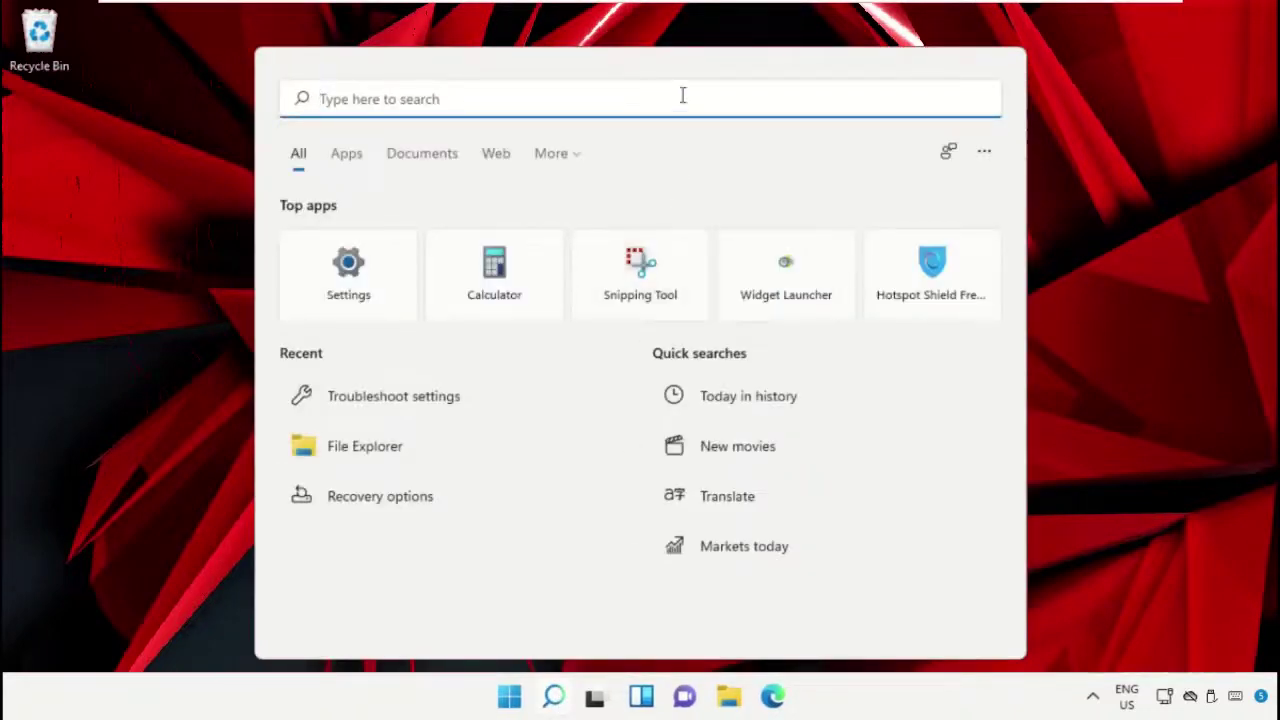
type("Virus And Threat Protection")
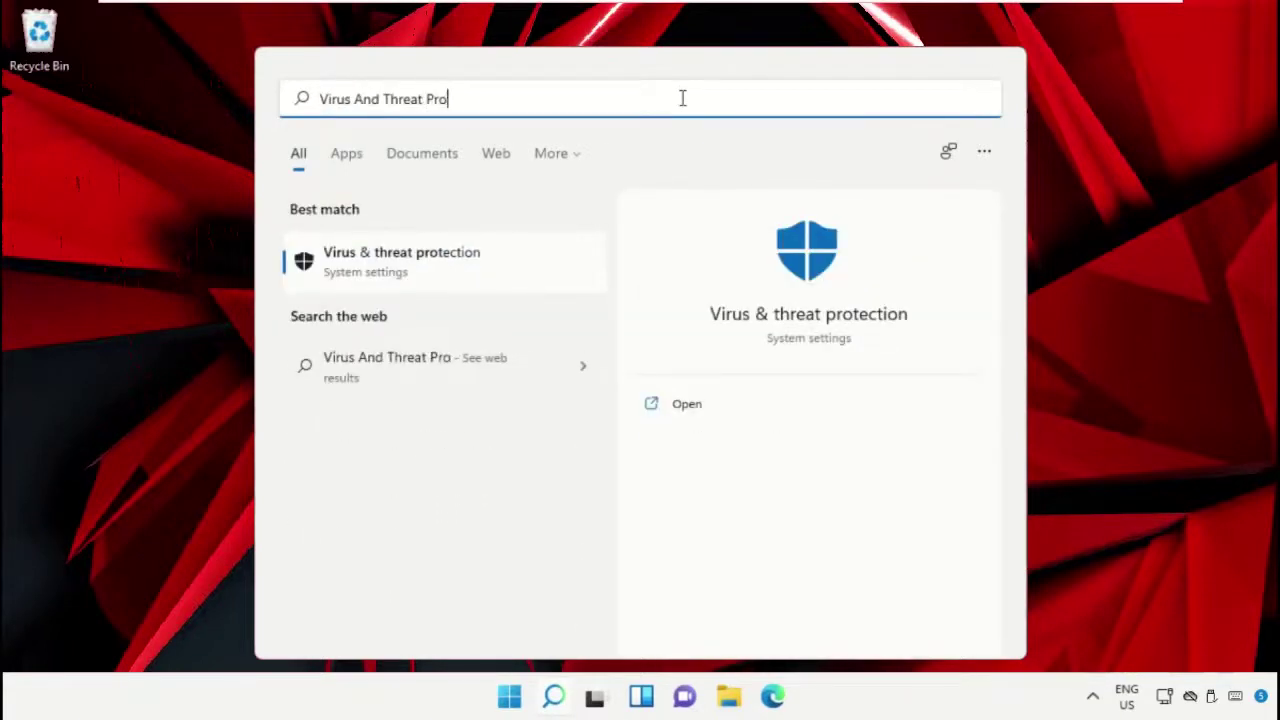
left_click(449, 283)
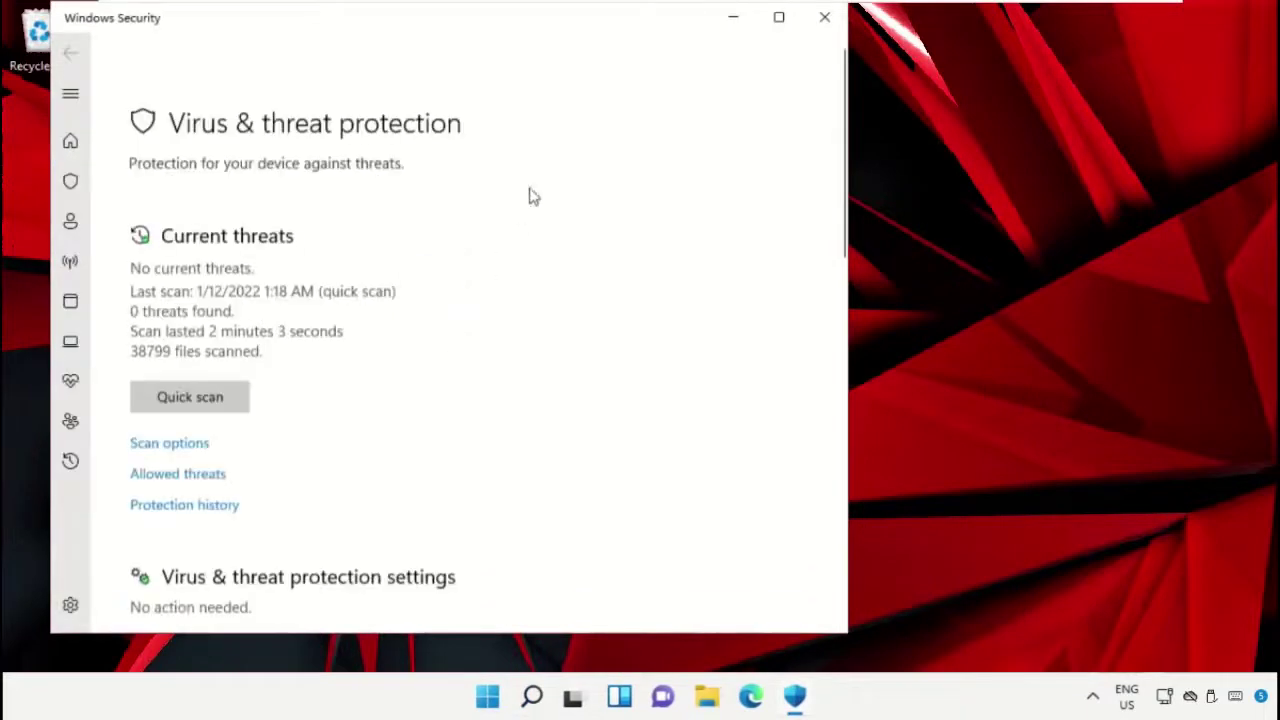
left_click_drag(590, 22, 705, 32)
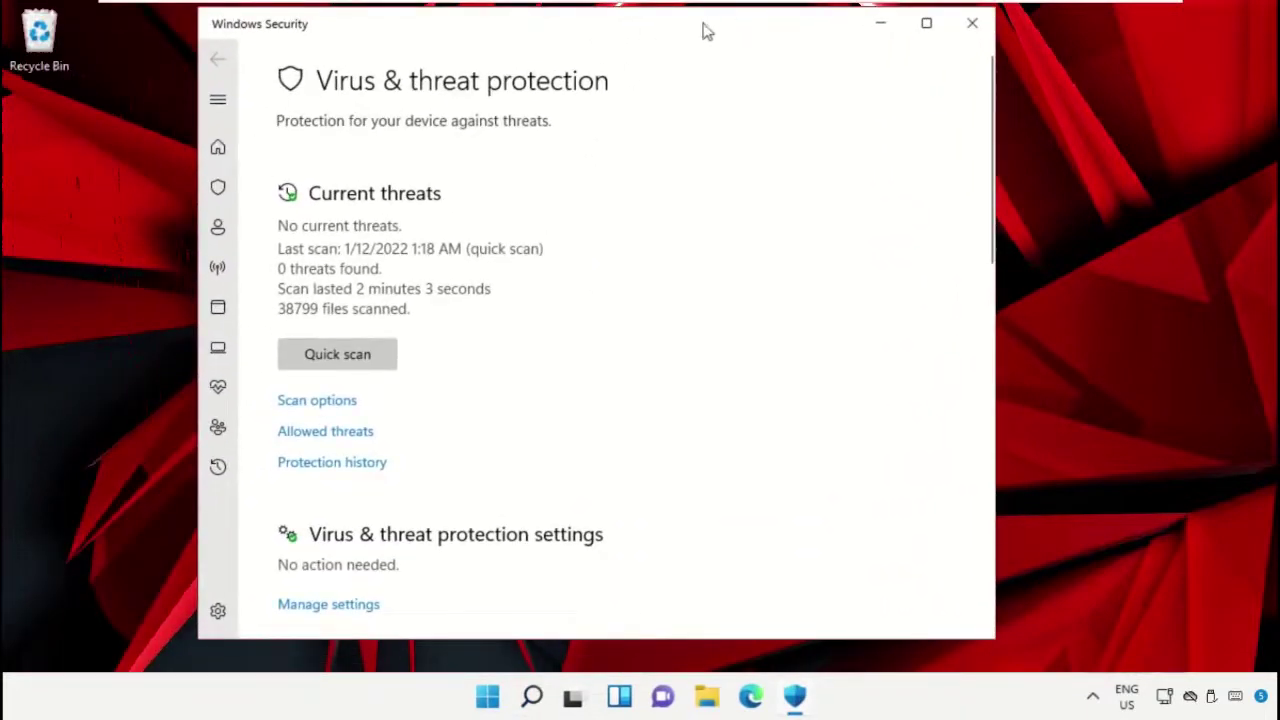
Open the scan options, choose Full scan and start the scan, returning to its progress display.
left_click(316, 401)
scroll(330, 407, "down", 1)
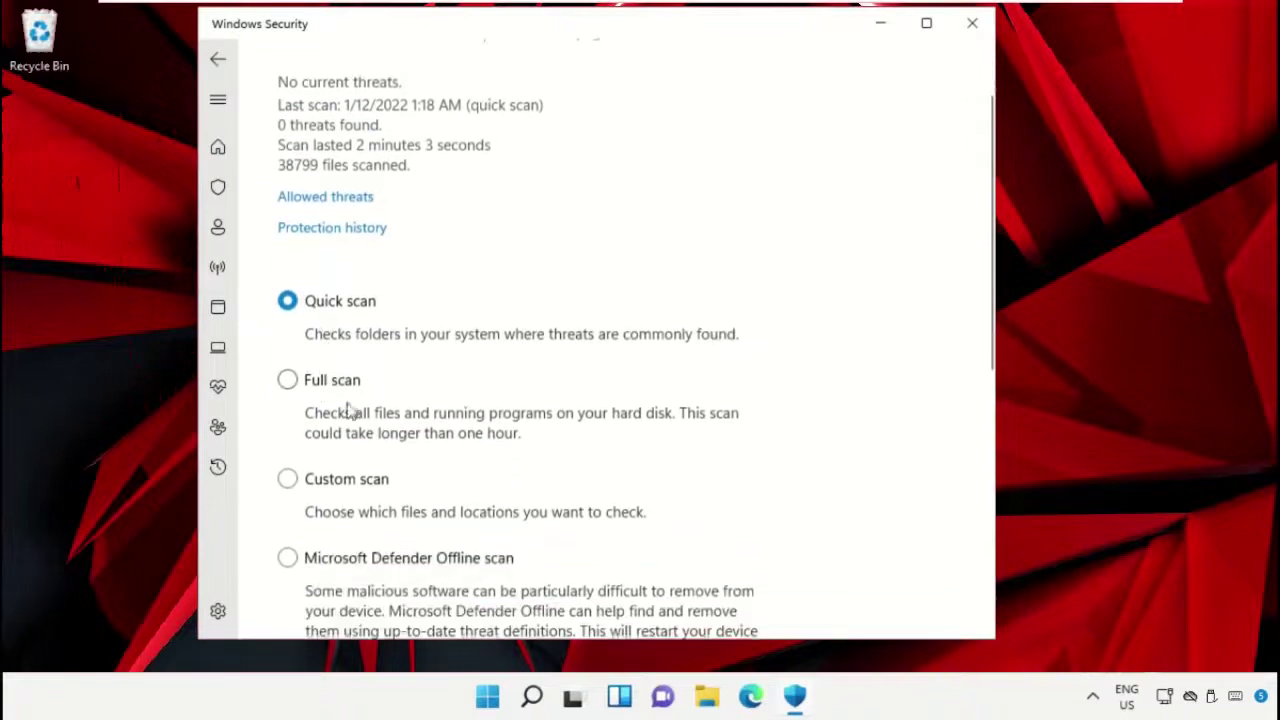
scroll(388, 418, "down", 1)
left_click(287, 288)
scroll(385, 560, "down", 1)
left_click(357, 537)
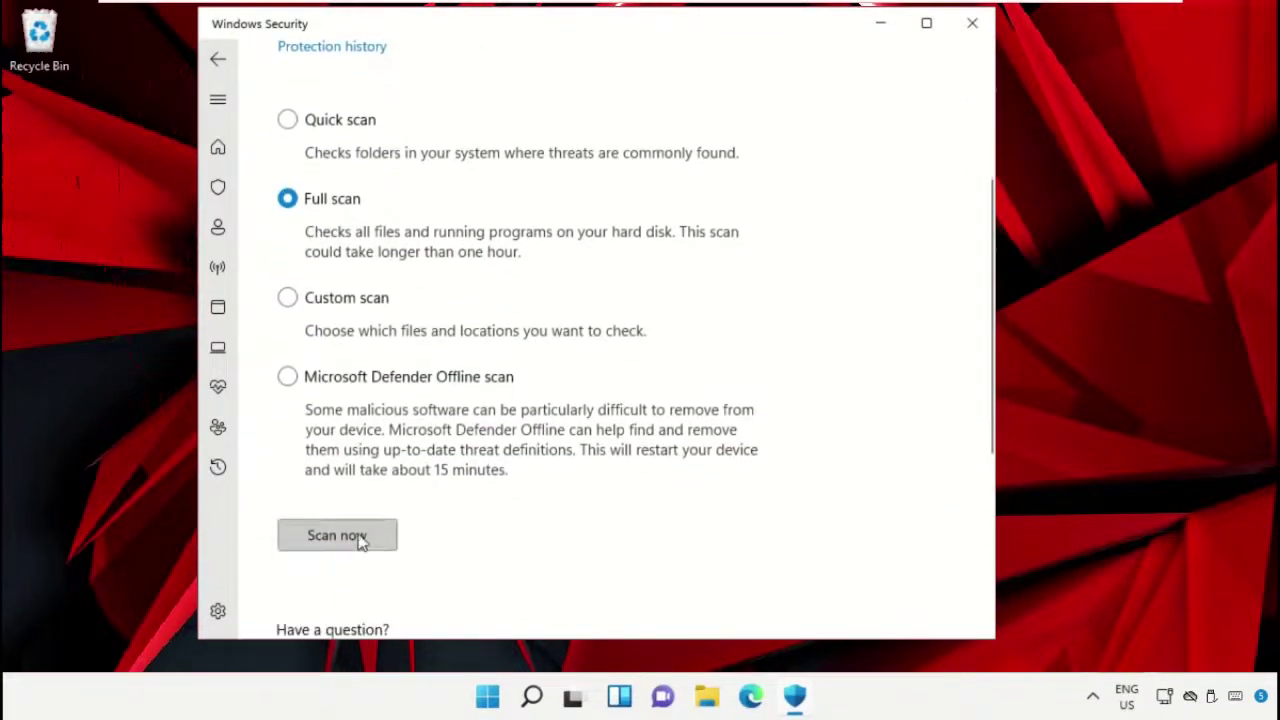
scroll(590, 480, "up", 2)
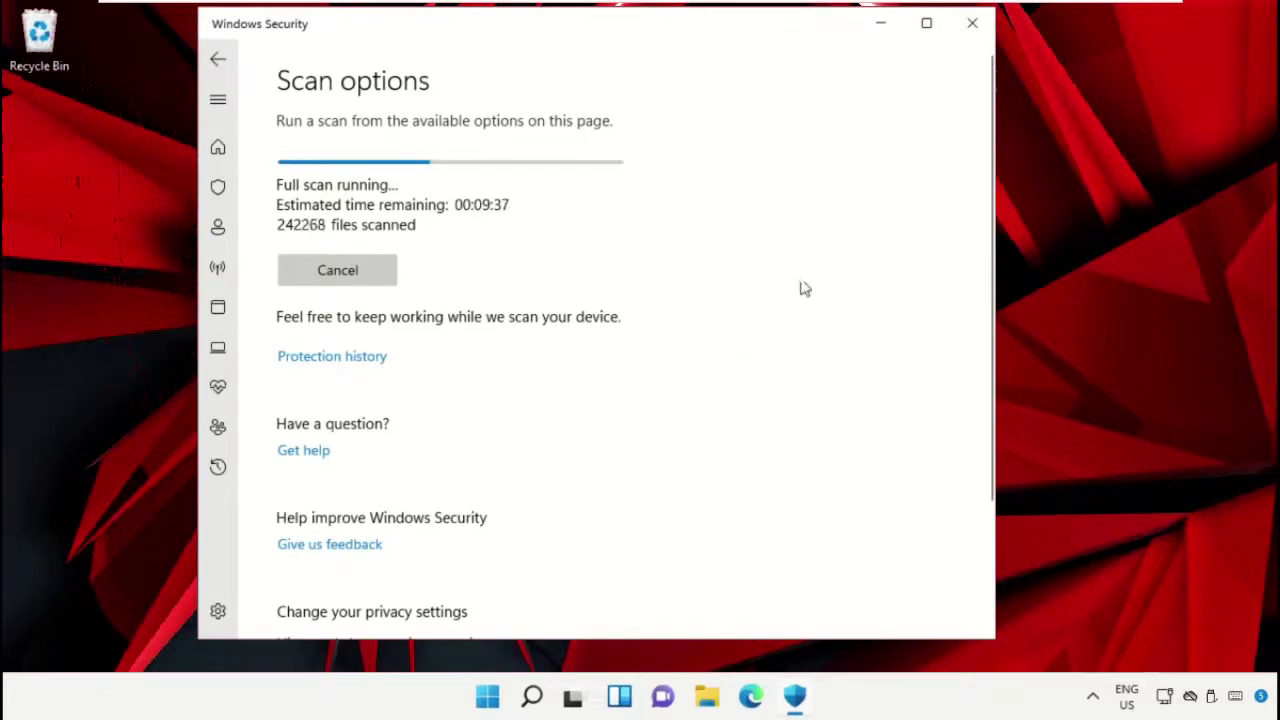
Minimize the Windows Security window, search Windows for File Explorer and open the app.
left_click(884, 24)
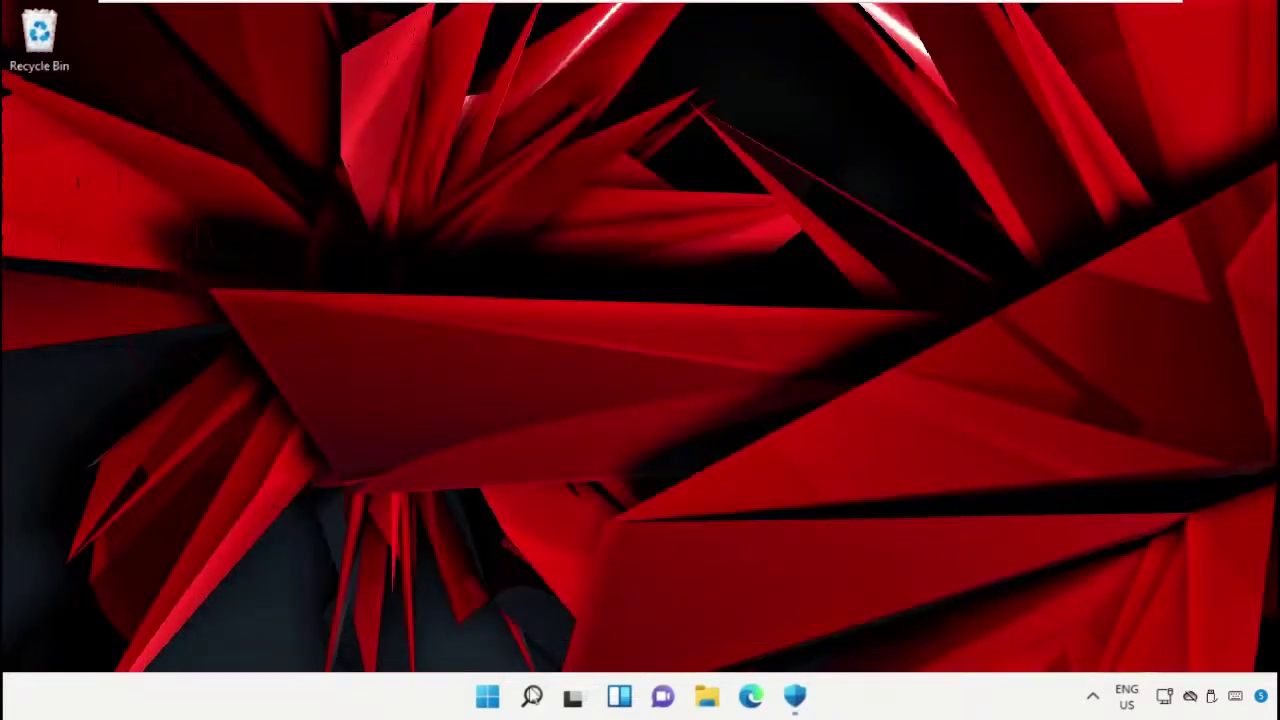
left_click(526, 696)
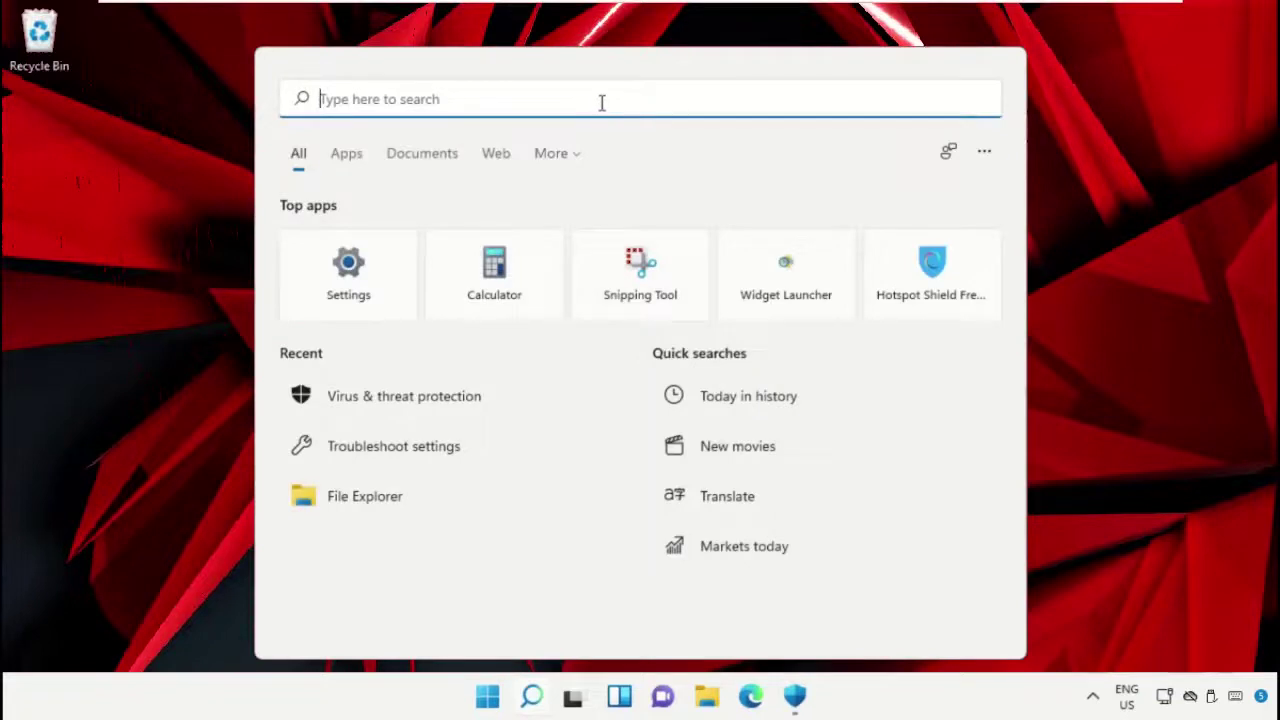
type("File Explorer")
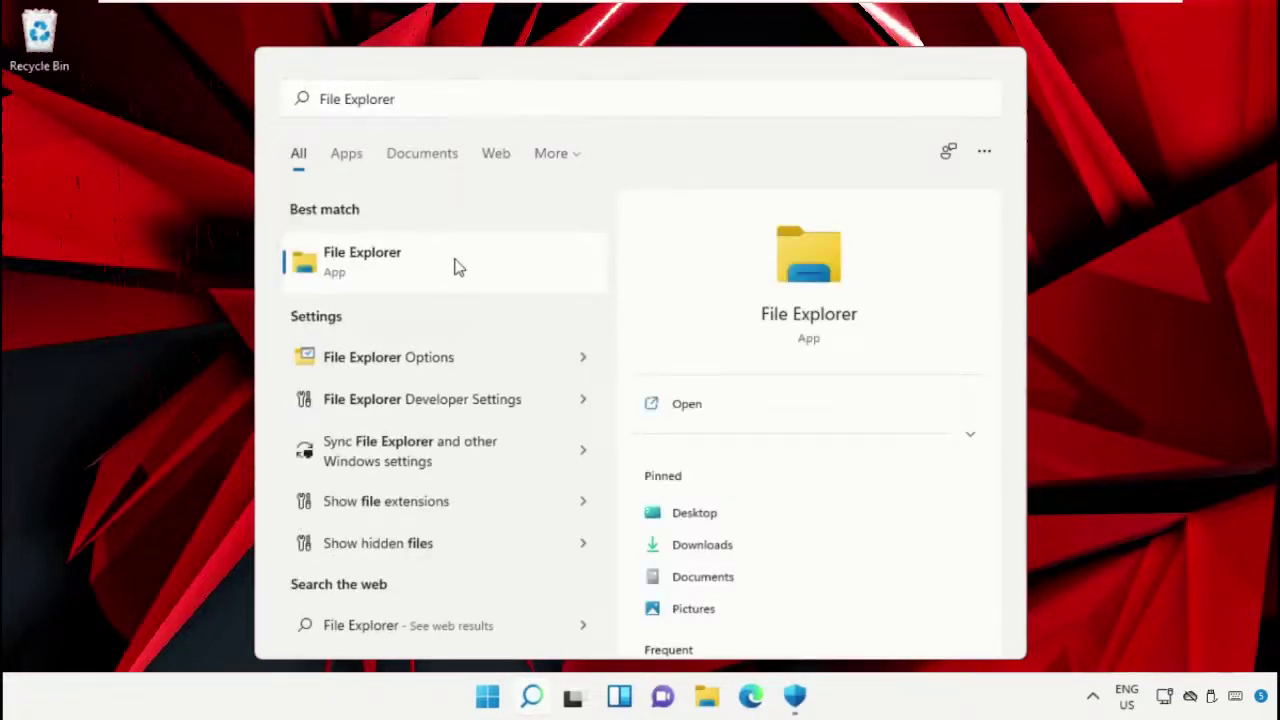
left_click(458, 266)
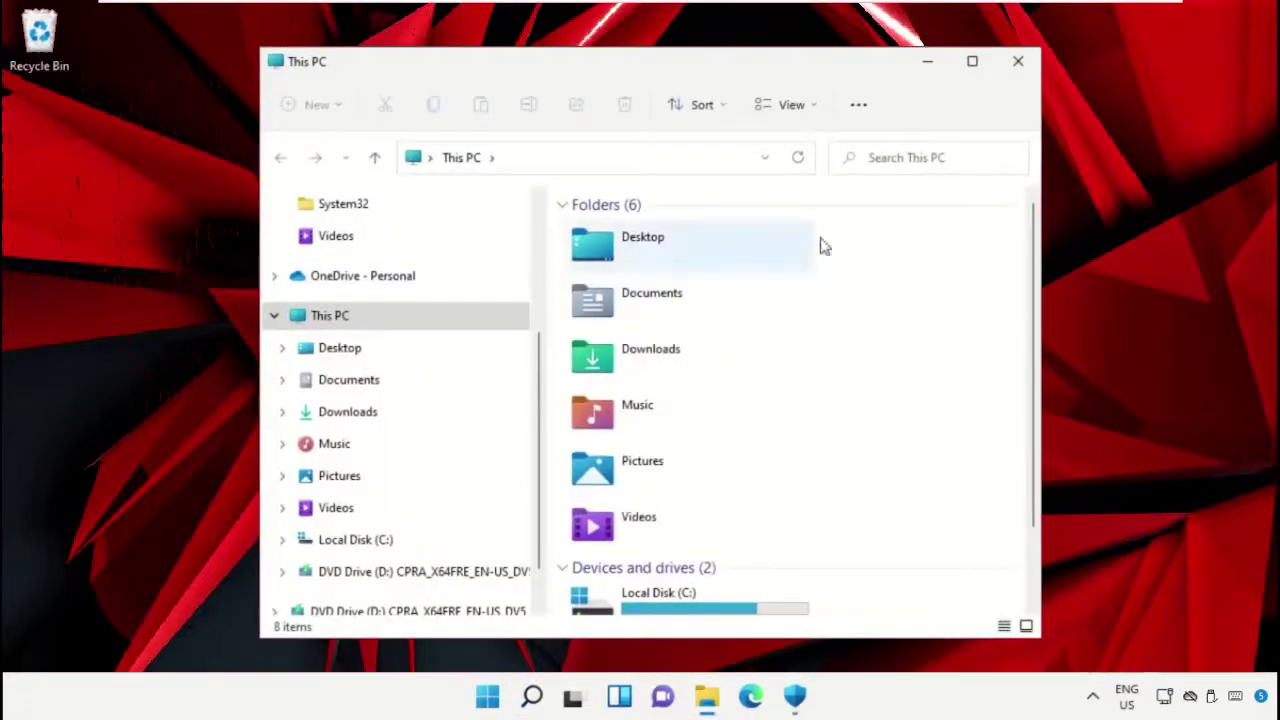
Open Folder Options, move the dialog clear of the taskbar, and choose to show hidden files, folders, and drives.
left_click(861, 112)
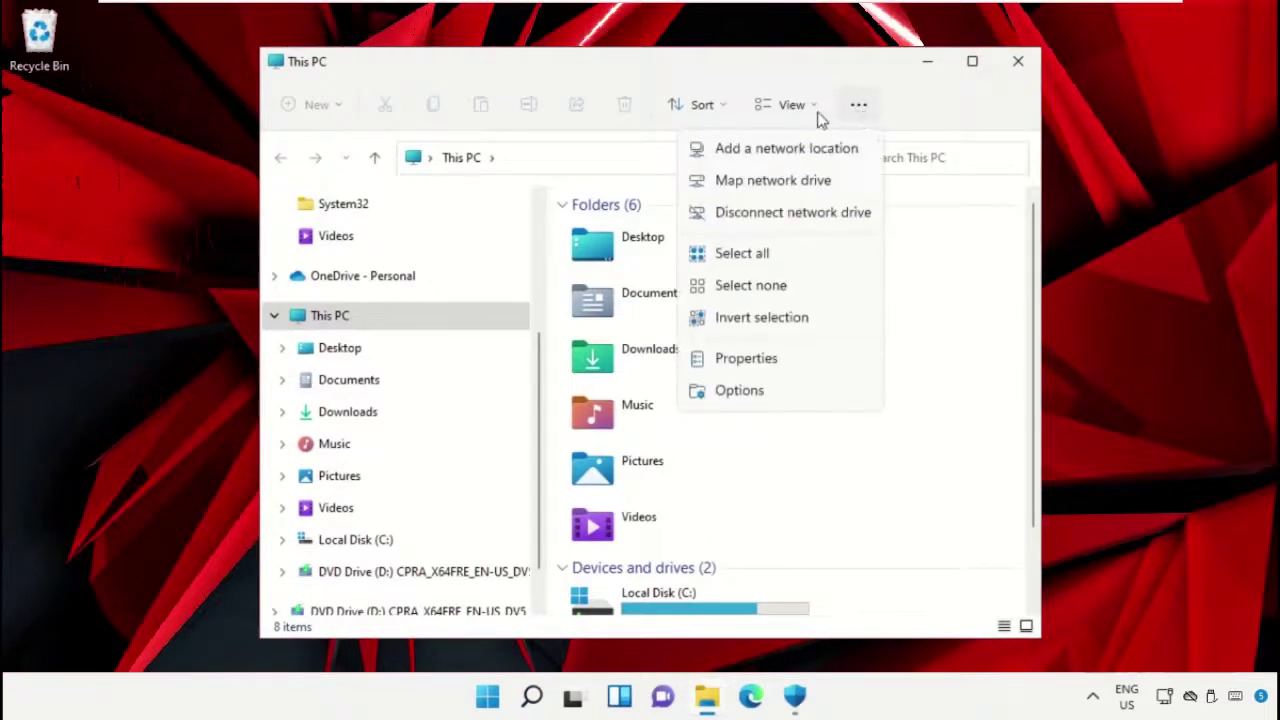
left_click(739, 391)
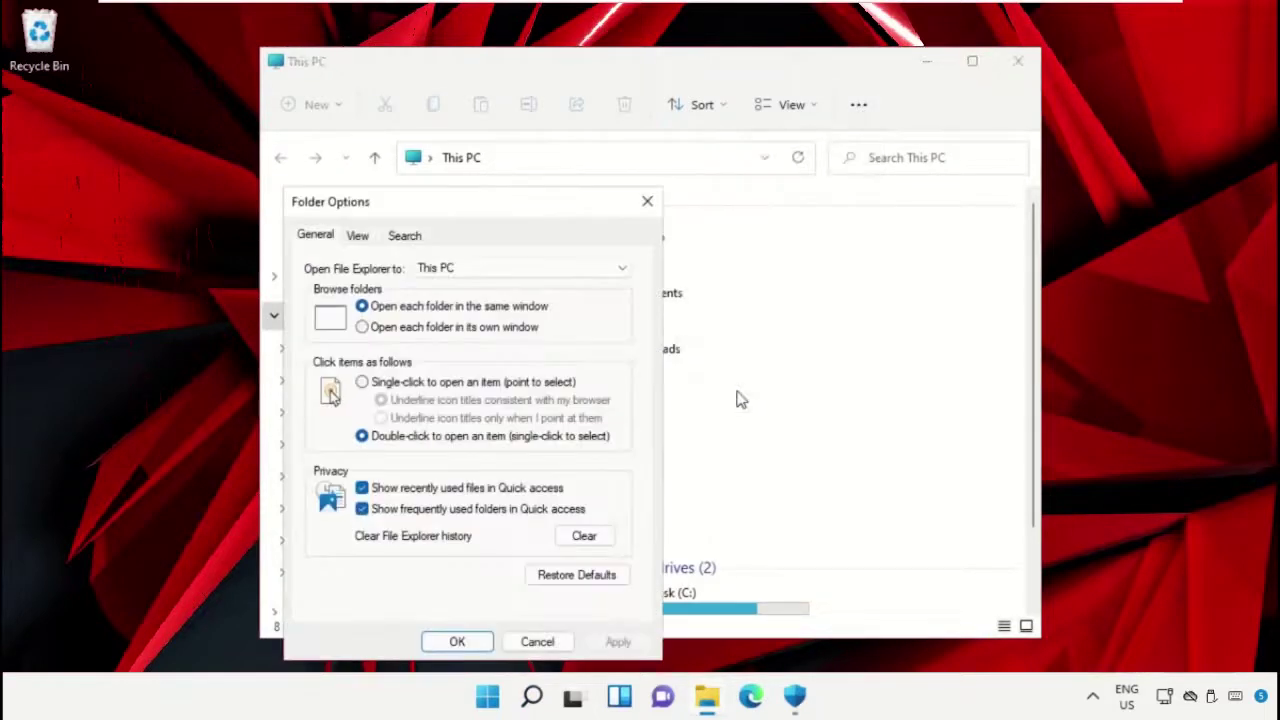
left_click_drag(564, 212, 716, 73)
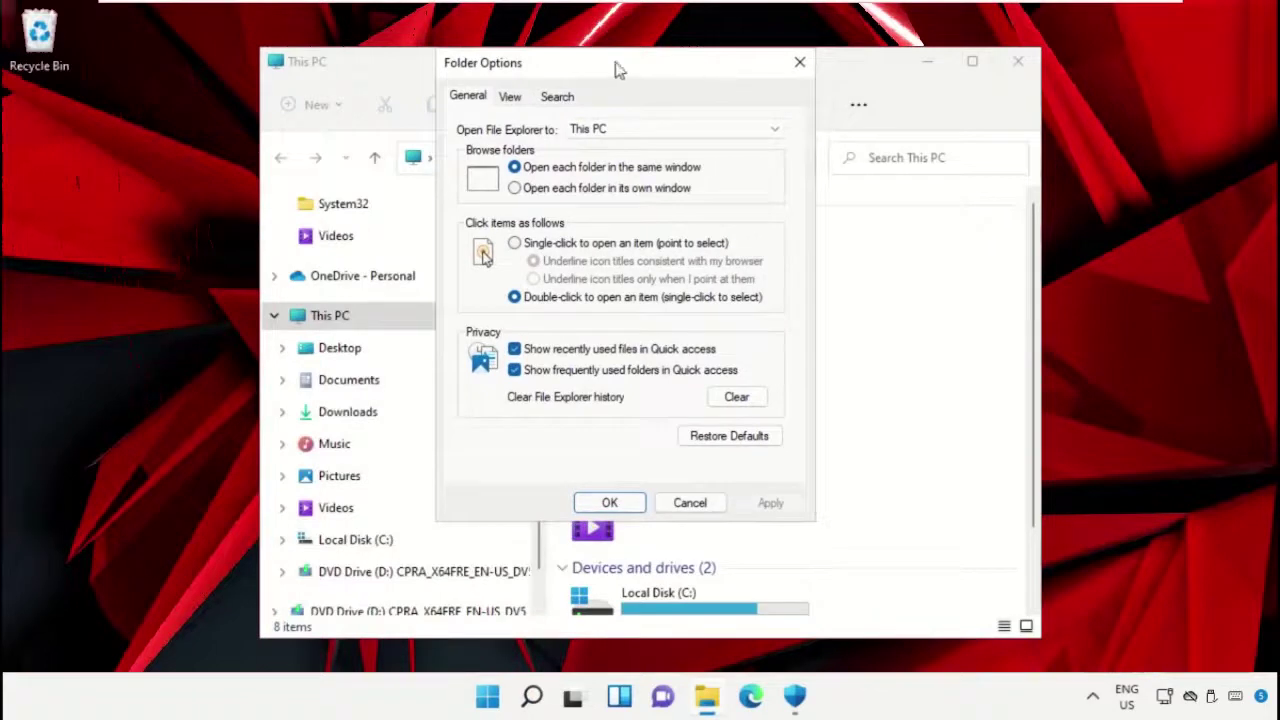
left_click(510, 97)
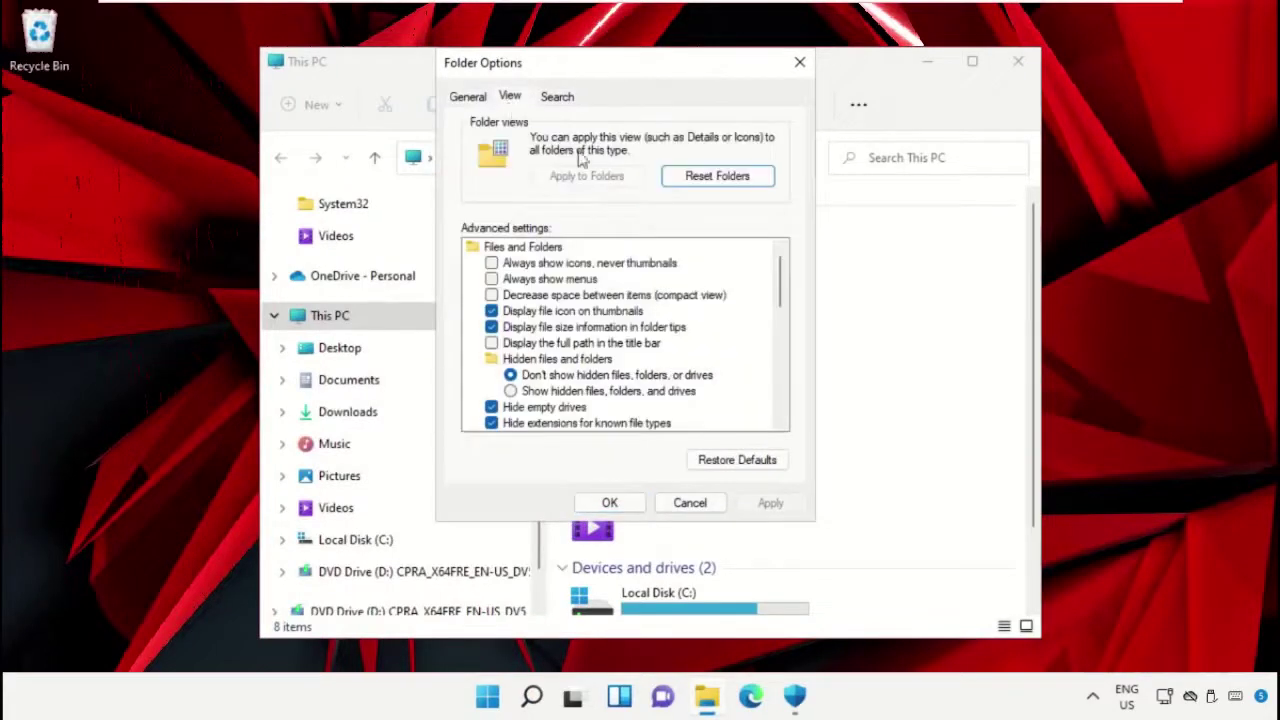
left_click(512, 391)
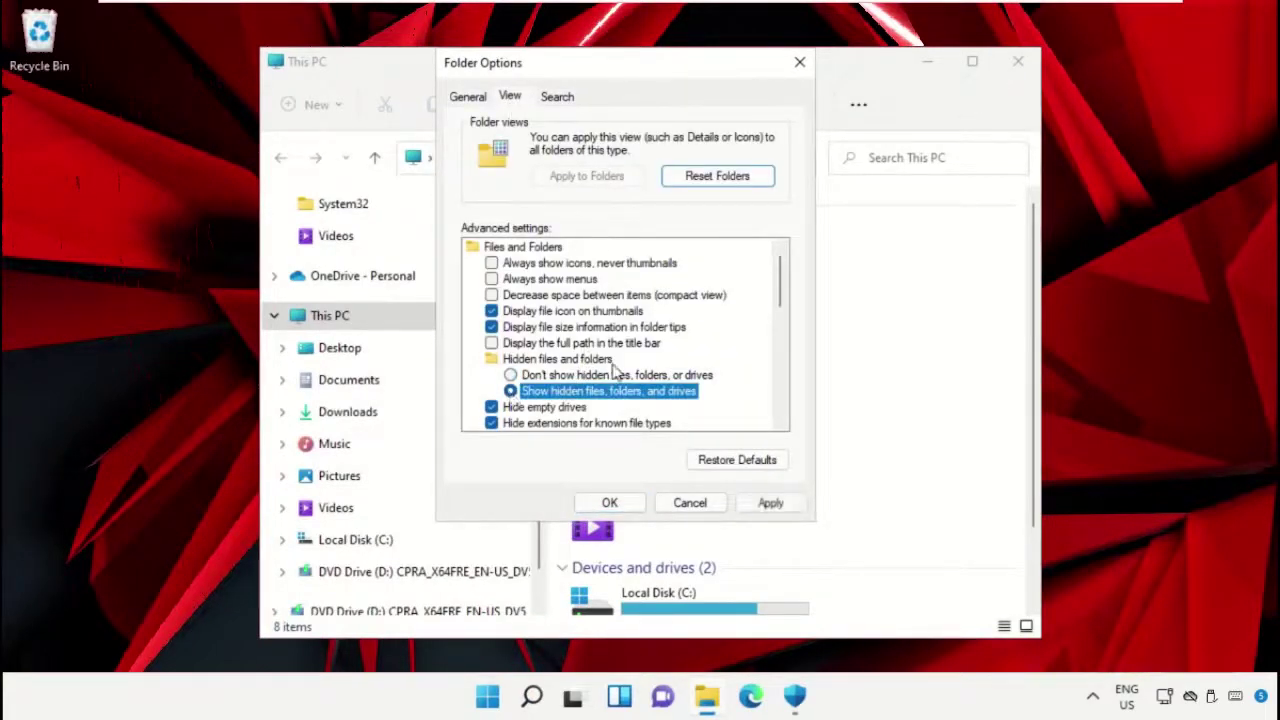
Turn off hiding of protected operating system files, apply the folder options, and close File Explorer.
scroll(640, 340, "down", 1)
scroll(645, 337, "down", 1)
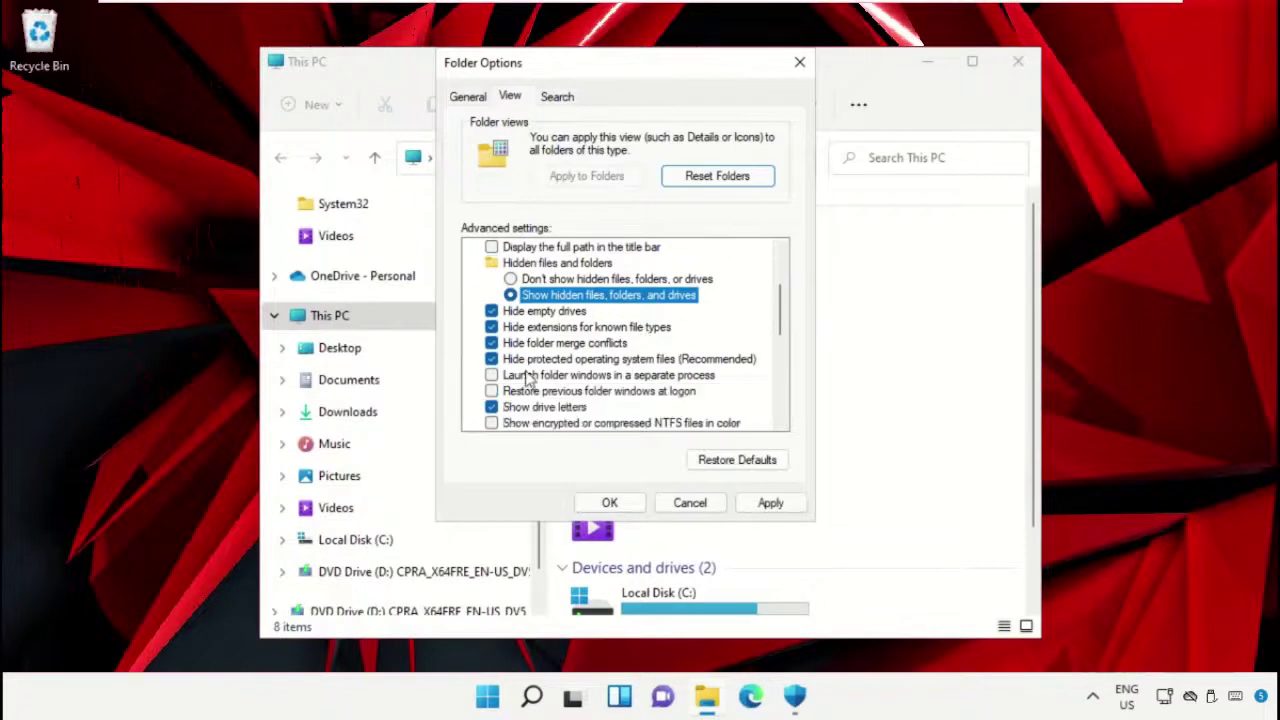
left_click(491, 360)
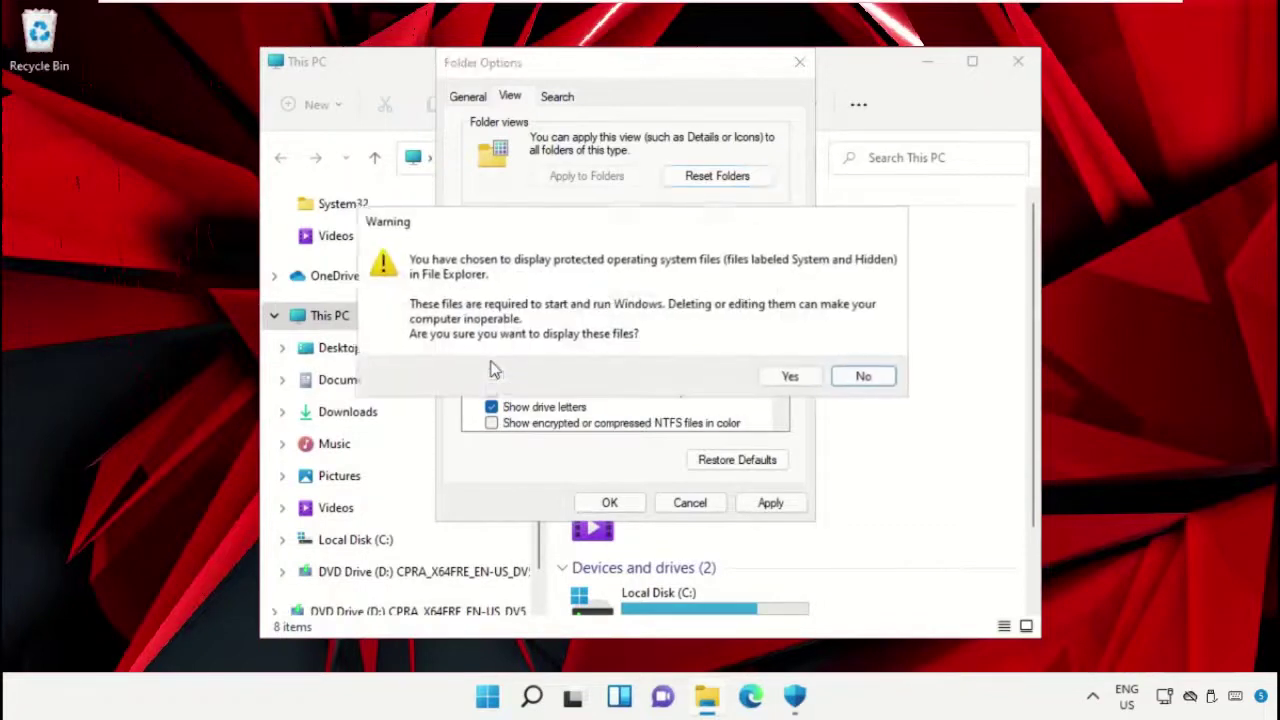
left_click(789, 376)
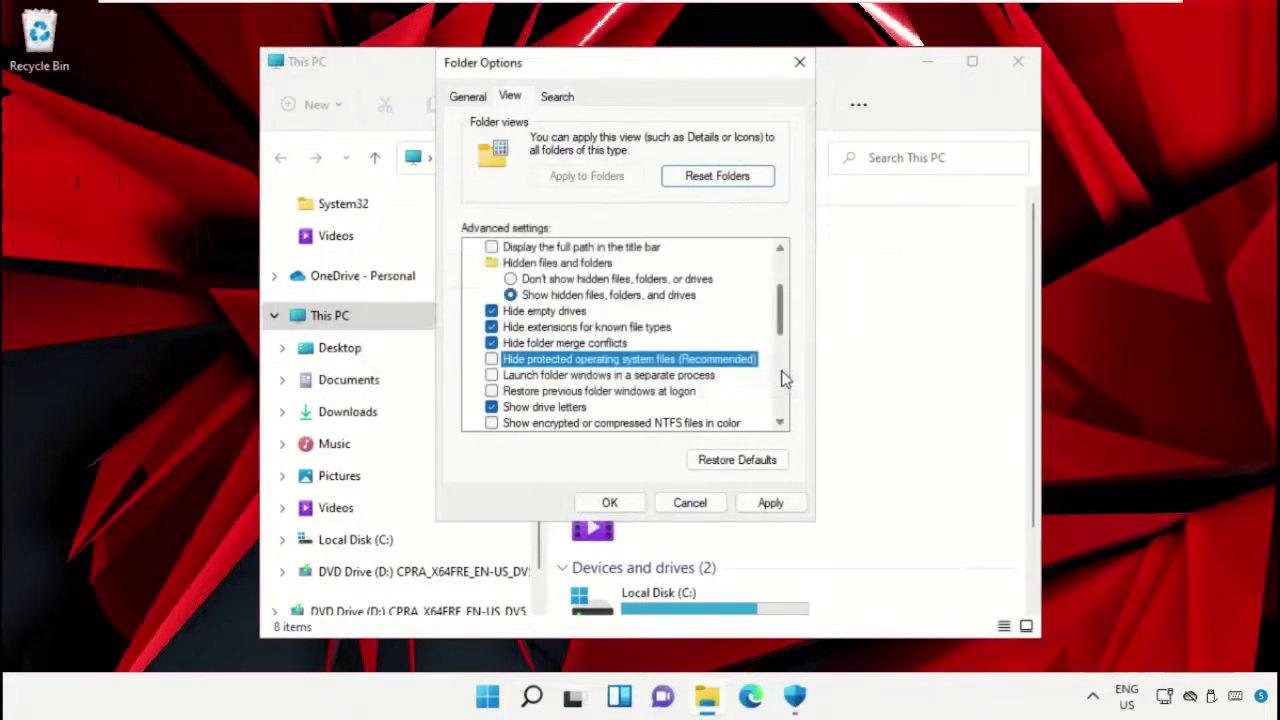
left_click(772, 503)
left_click(609, 503)
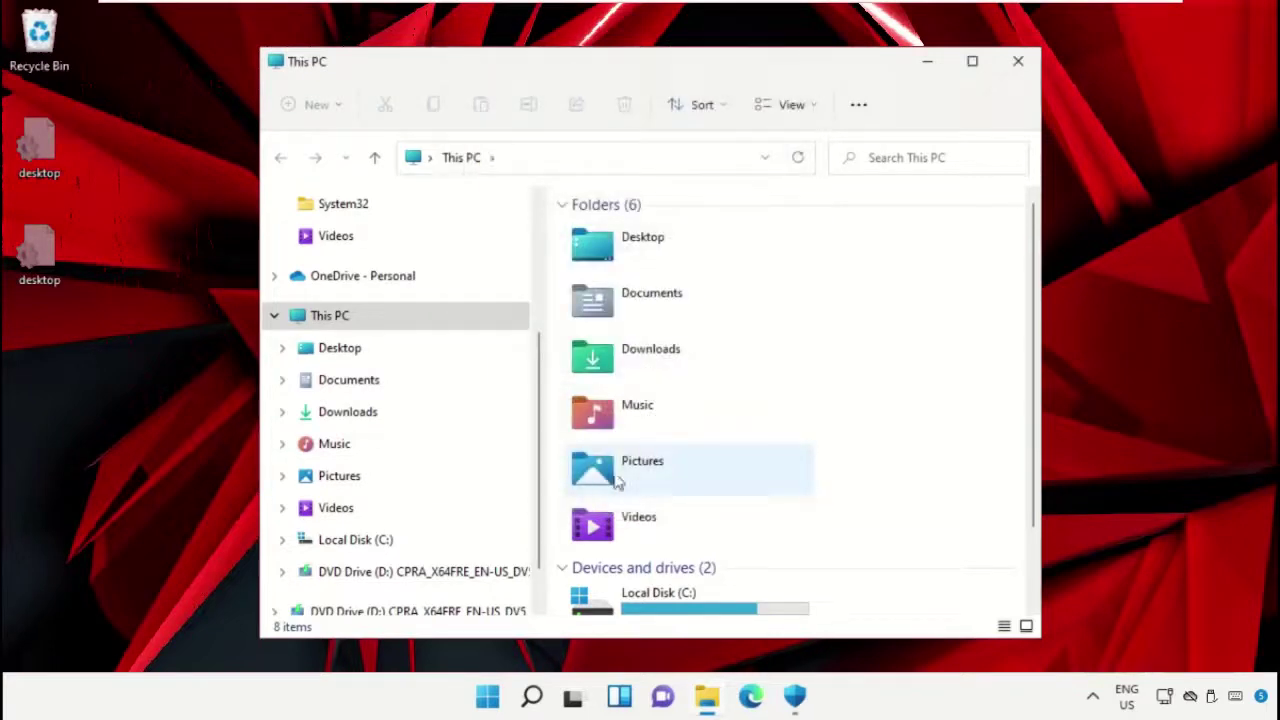
left_click(1019, 63)
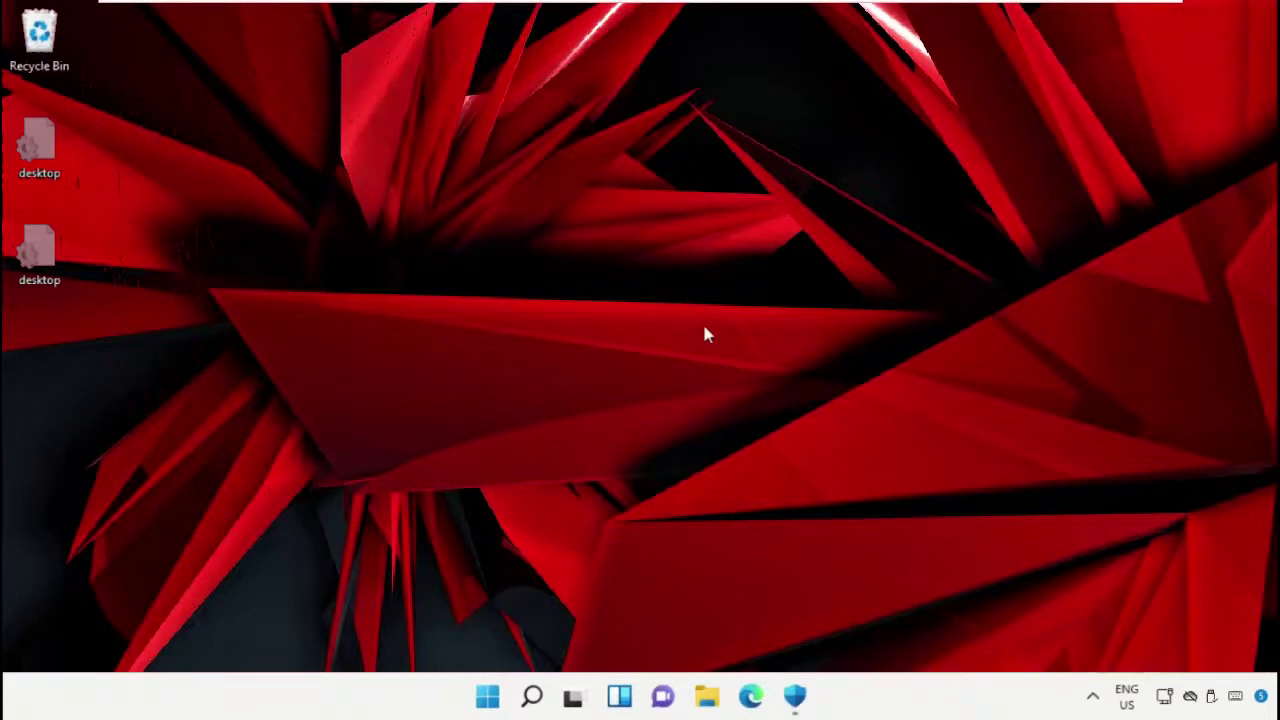
Search Windows for Regedit and run Registry Editor as administrator, allowing it to make changes.
left_click(530, 695)
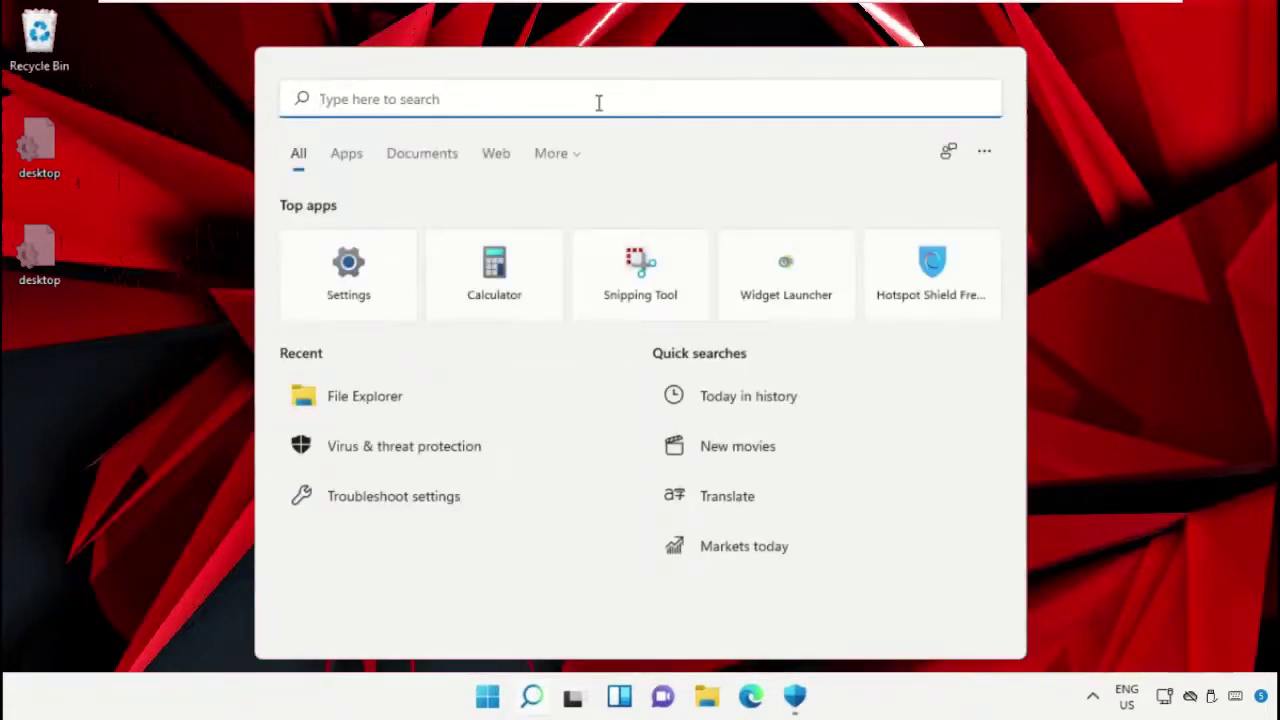
type("Regedit")
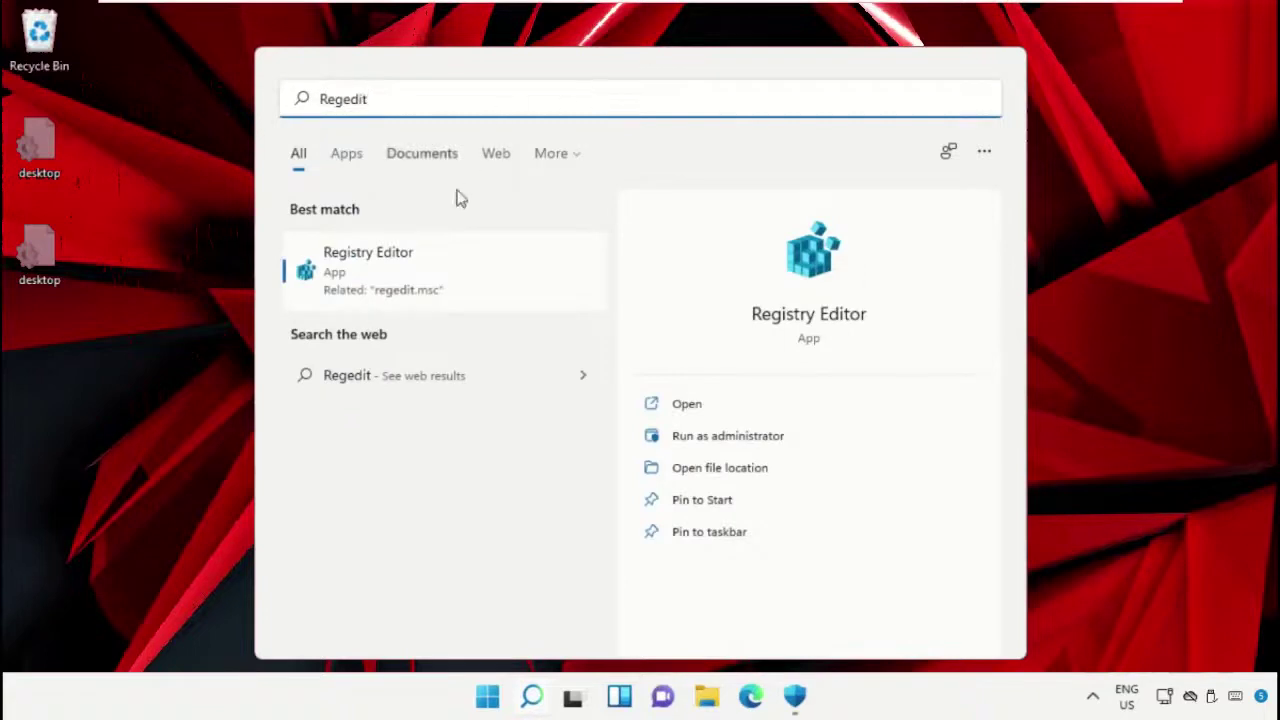
right_click(450, 279)
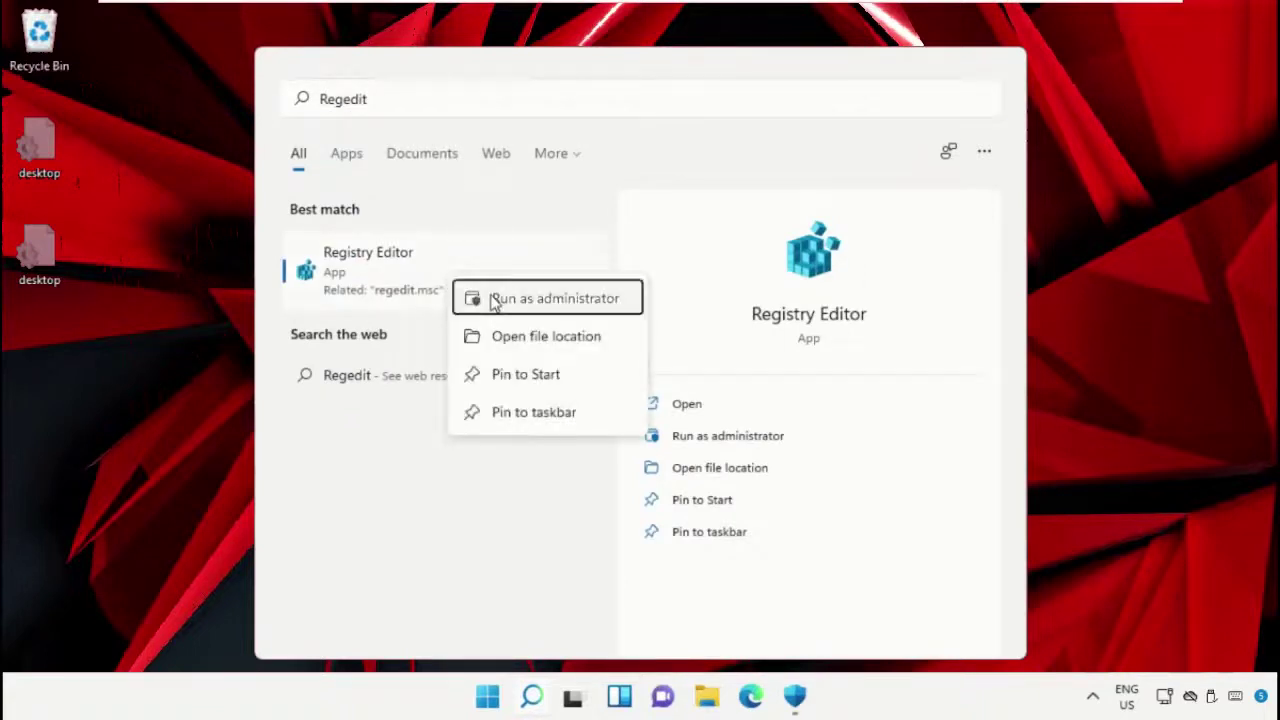
left_click(492, 298)
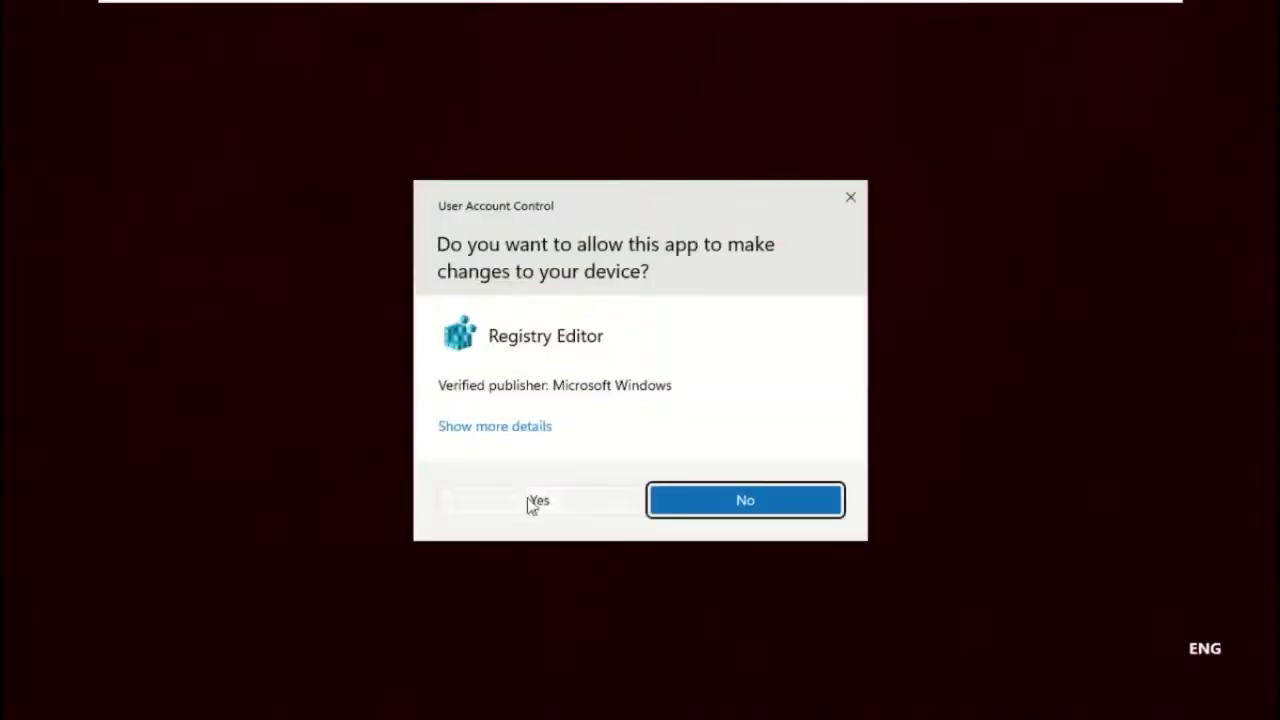
left_click(530, 505)
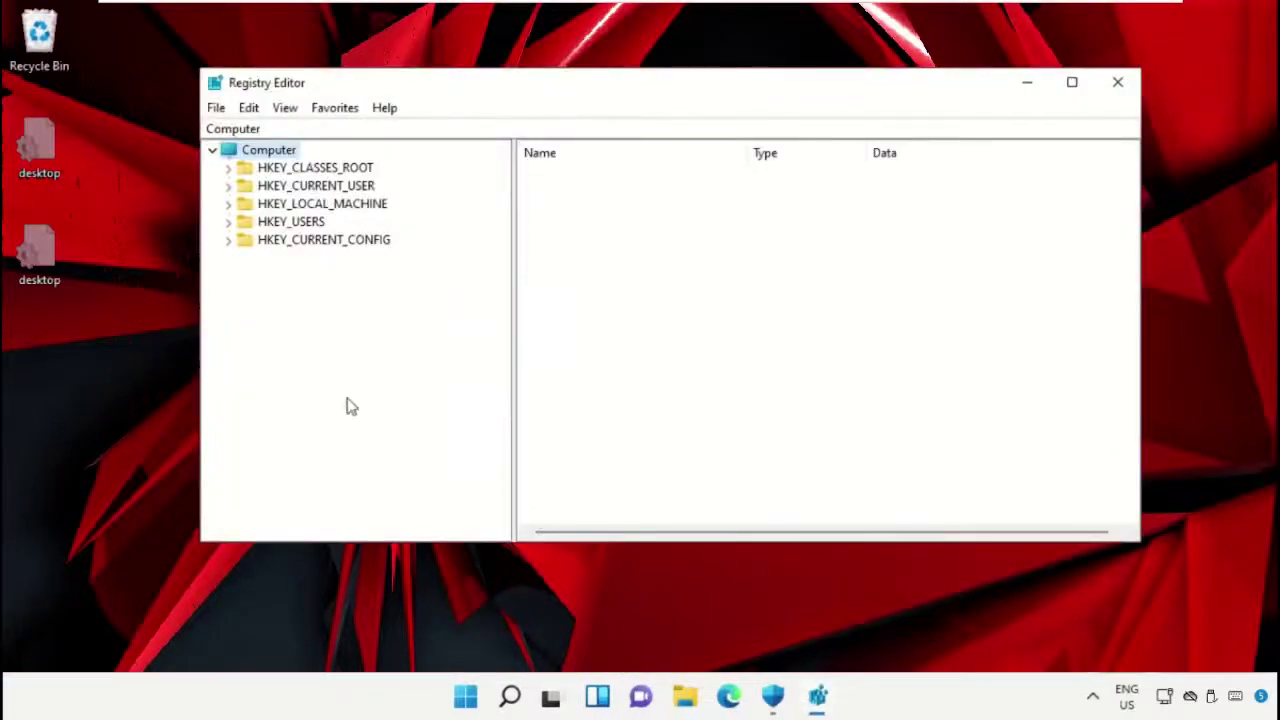
Expand the registry tree down to HKEY_LOCAL_MACHINE\SOFTWARE\Microsoft.
left_click(329, 209)
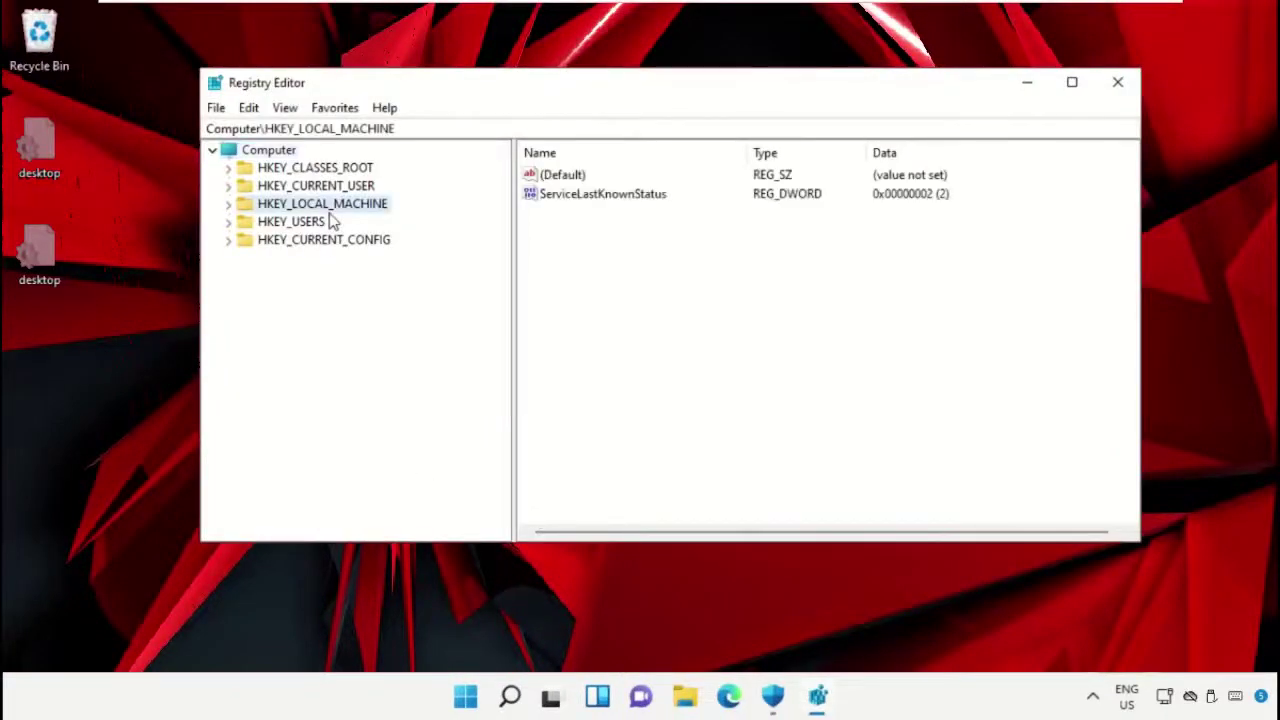
left_click(228, 204)
left_click(303, 297)
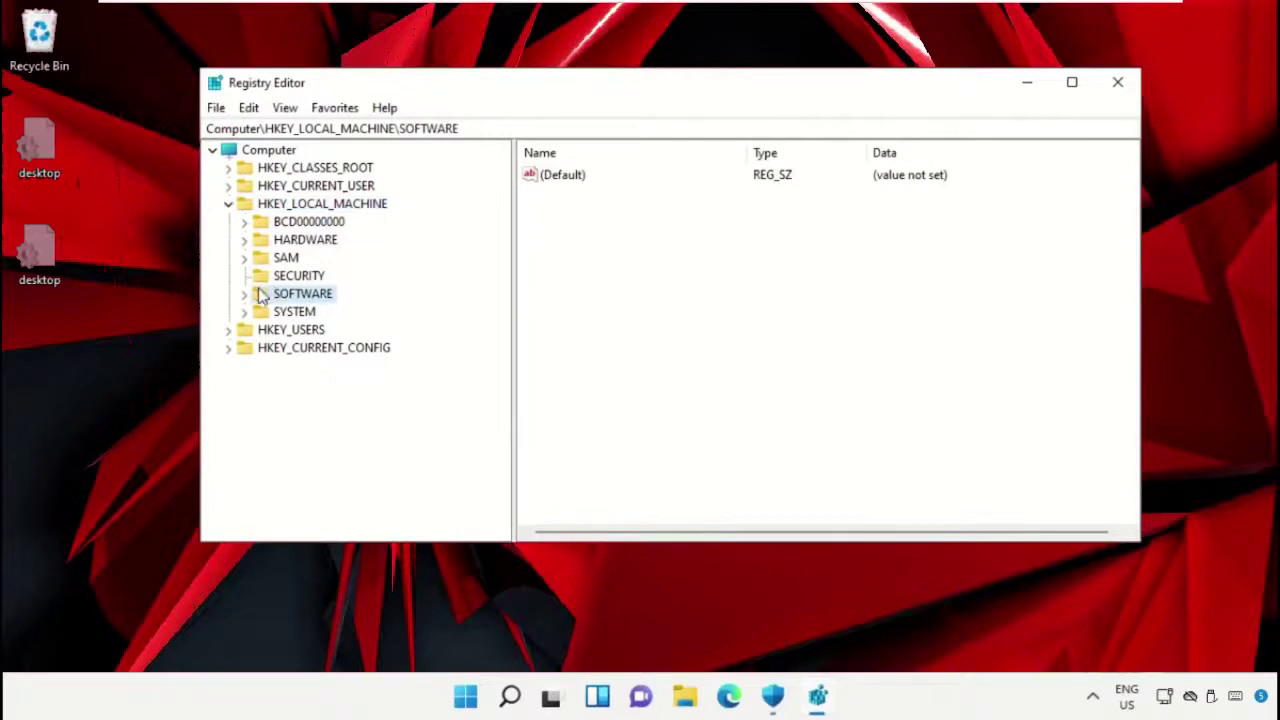
left_click(244, 293)
left_click(307, 366)
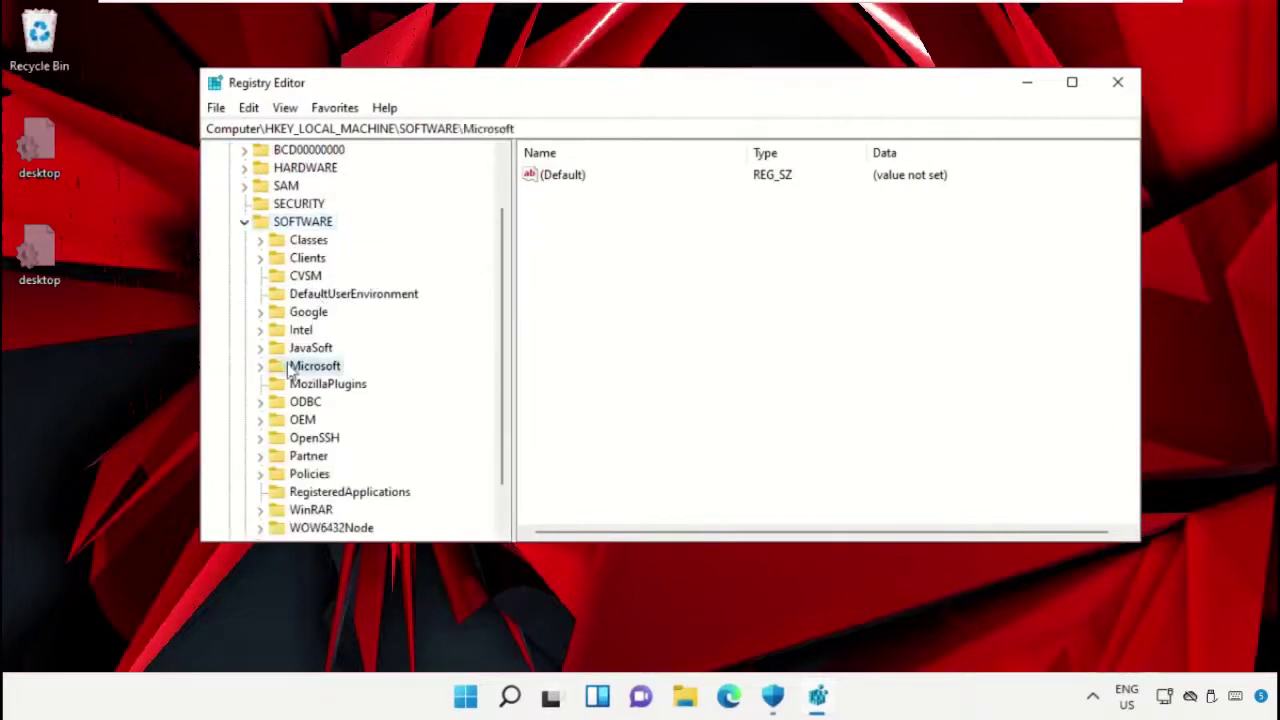
left_click(261, 366)
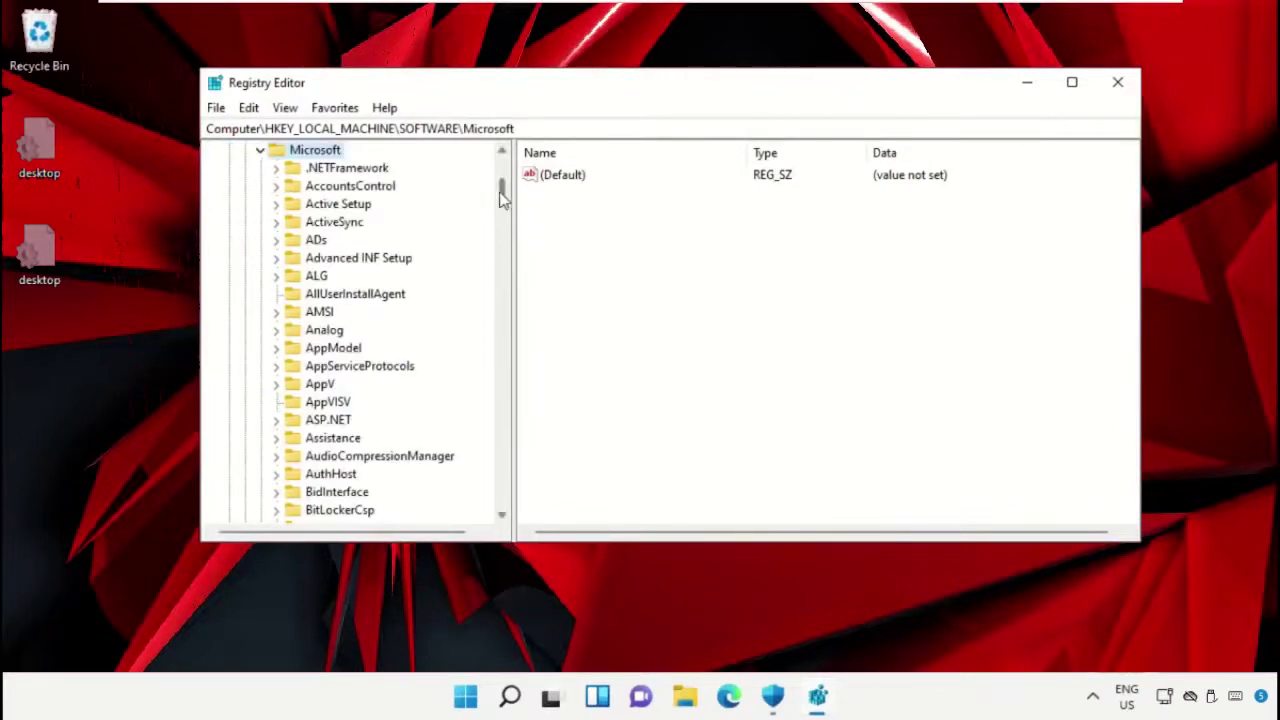
Within the Microsoft key, expand Windows and its CurrentVersion subkey.
left_click_drag(500, 190, 501, 452)
left_click(336, 331)
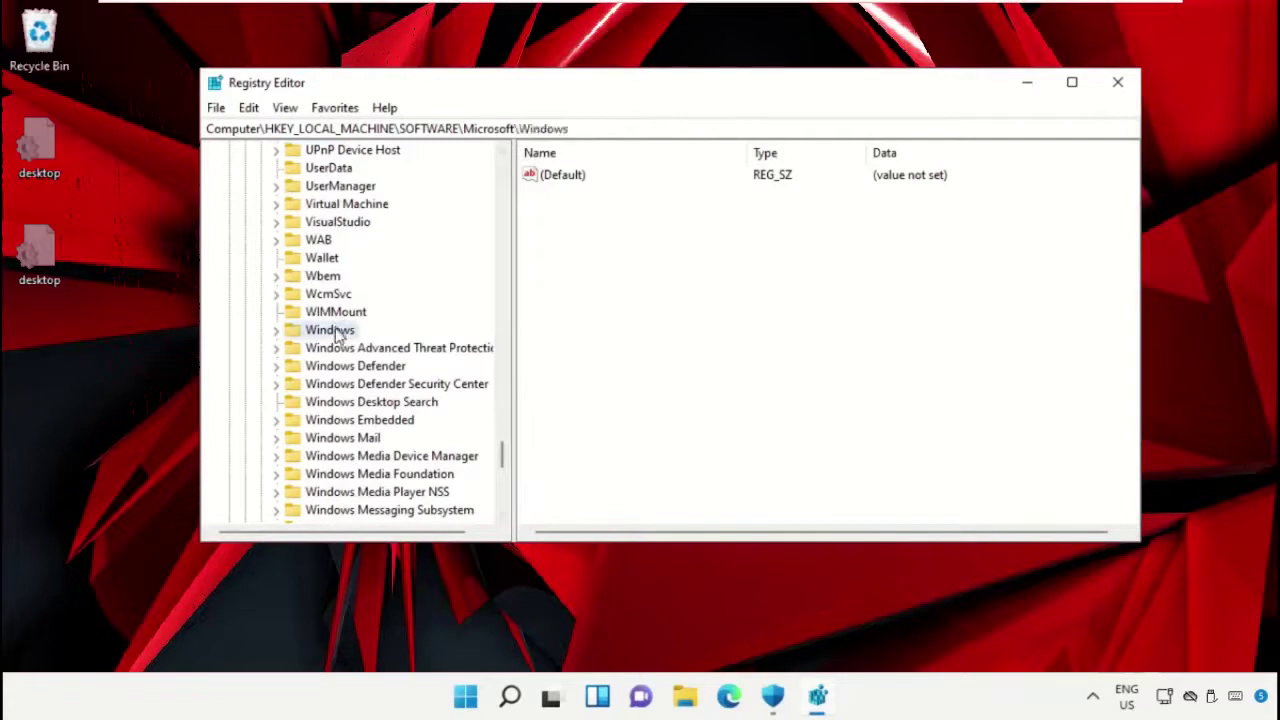
left_click(277, 330)
left_click(360, 241)
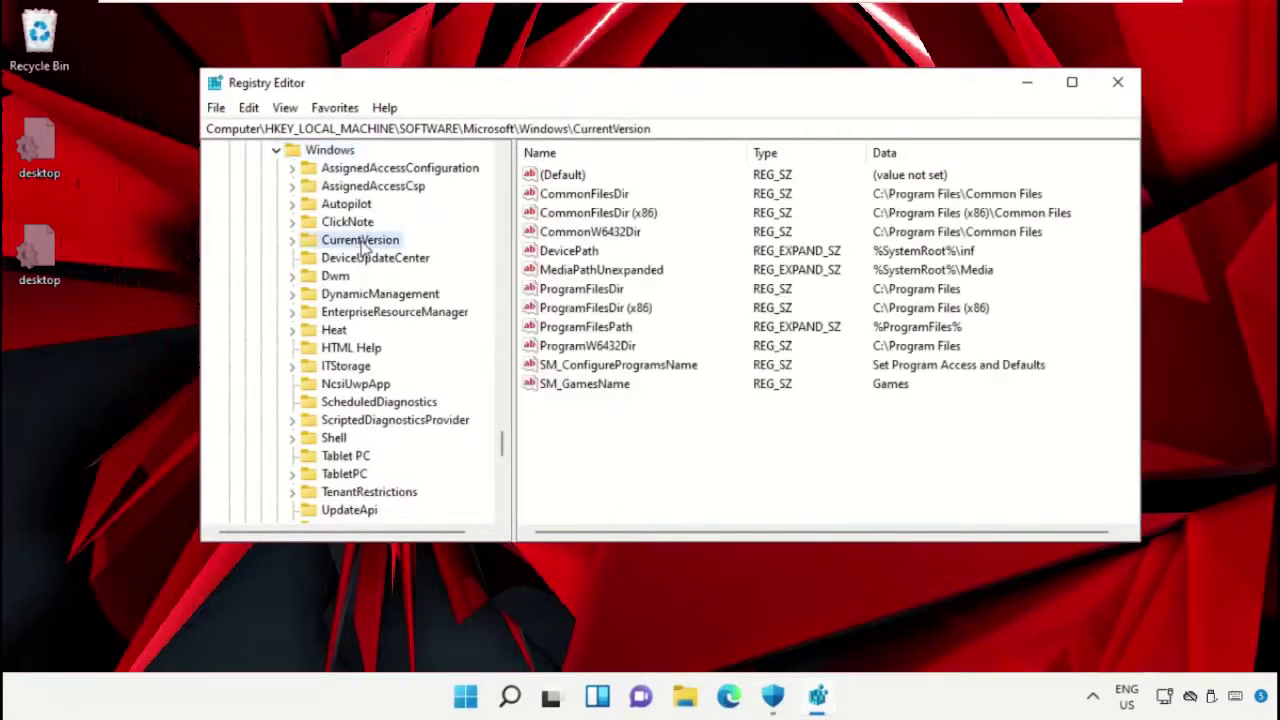
left_click(293, 242)
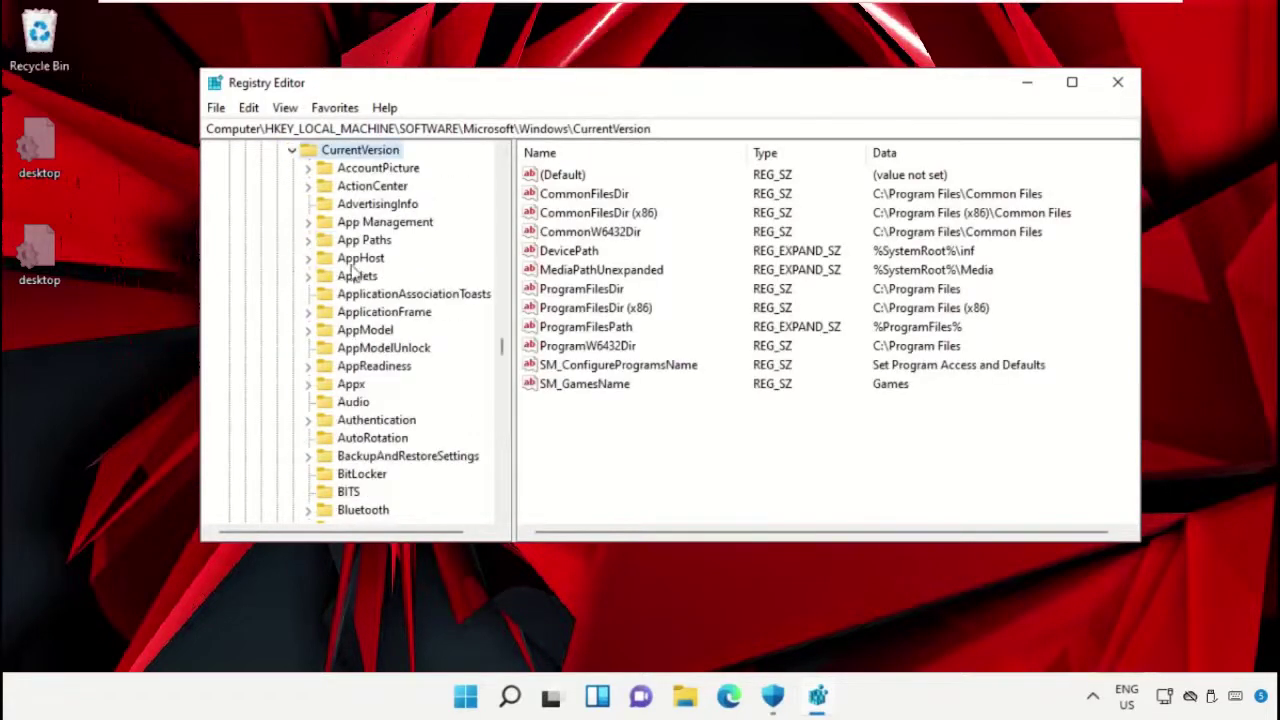
Delete the Run key under CurrentVersion, confirm the deletion, and close Registry Editor.
left_click_drag(501, 347, 501, 418)
left_click(350, 367)
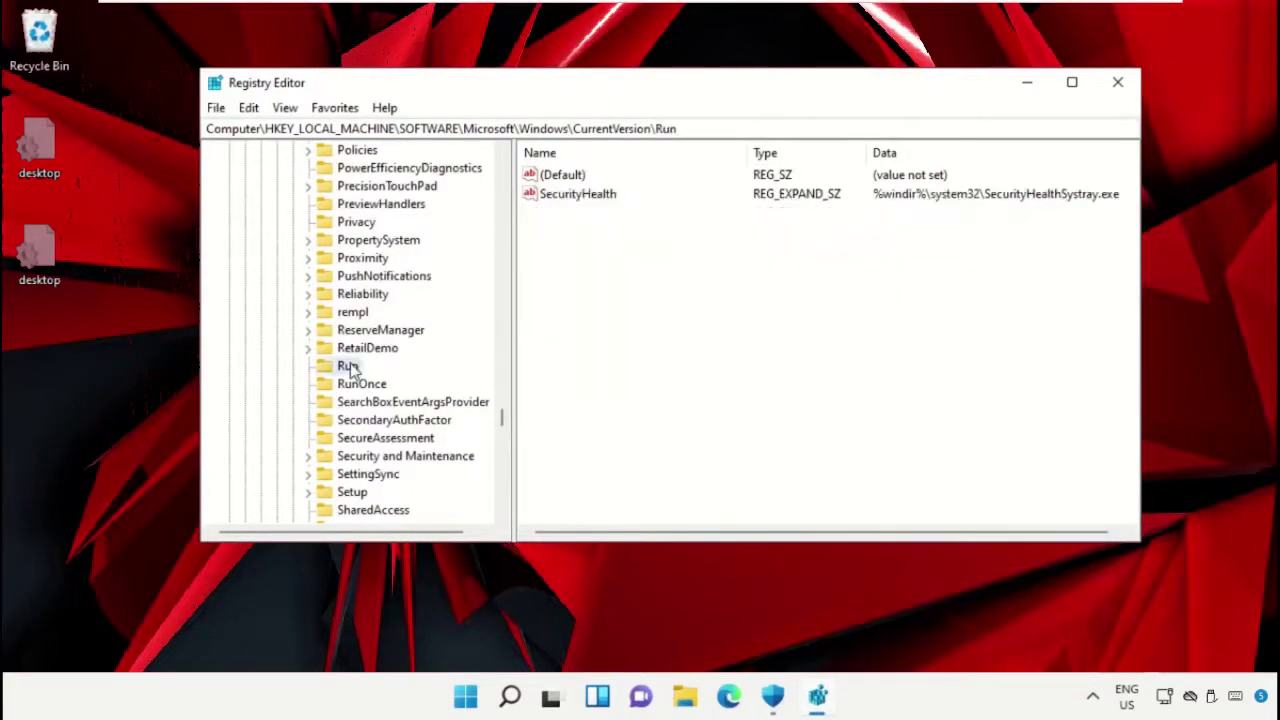
right_click(350, 367)
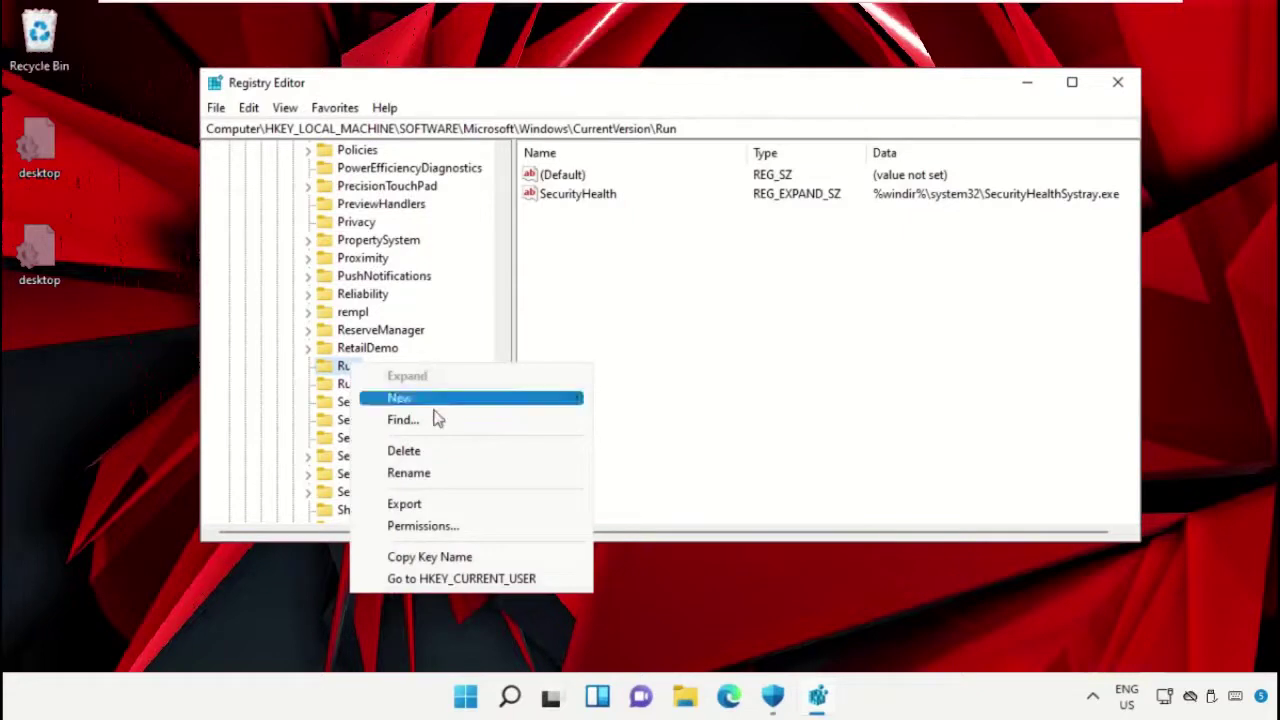
left_click(441, 453)
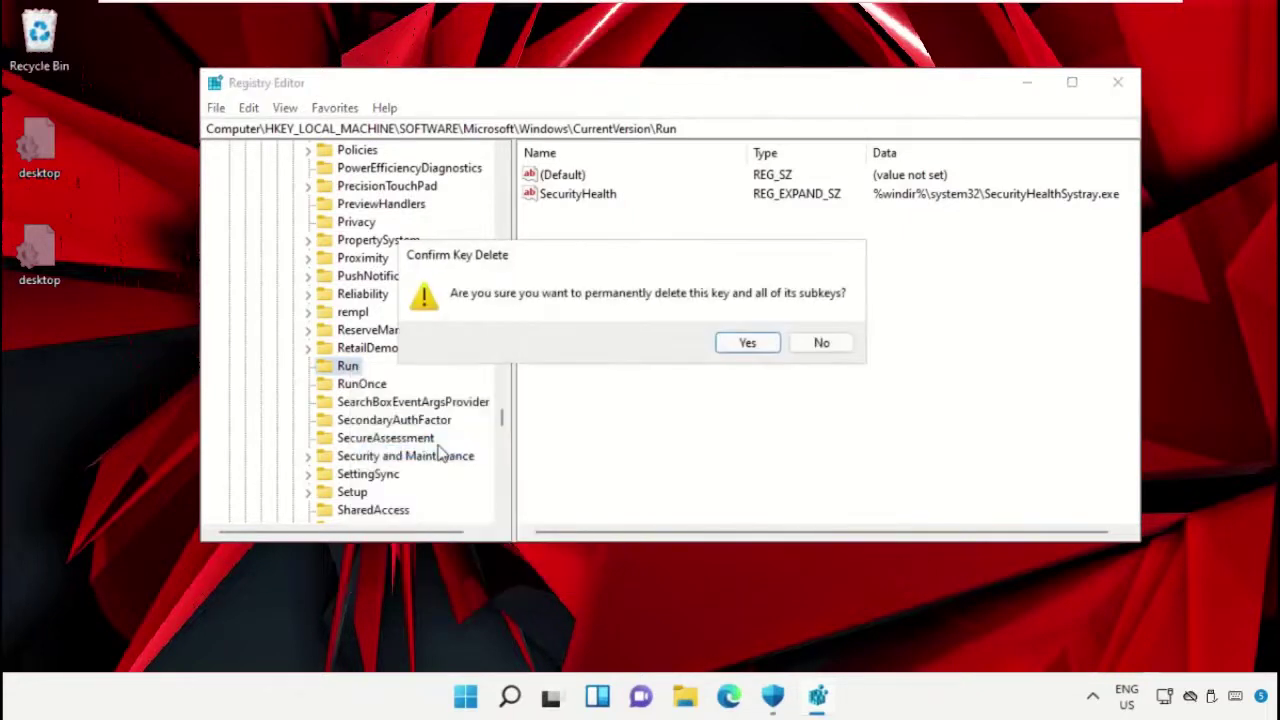
left_click(750, 343)
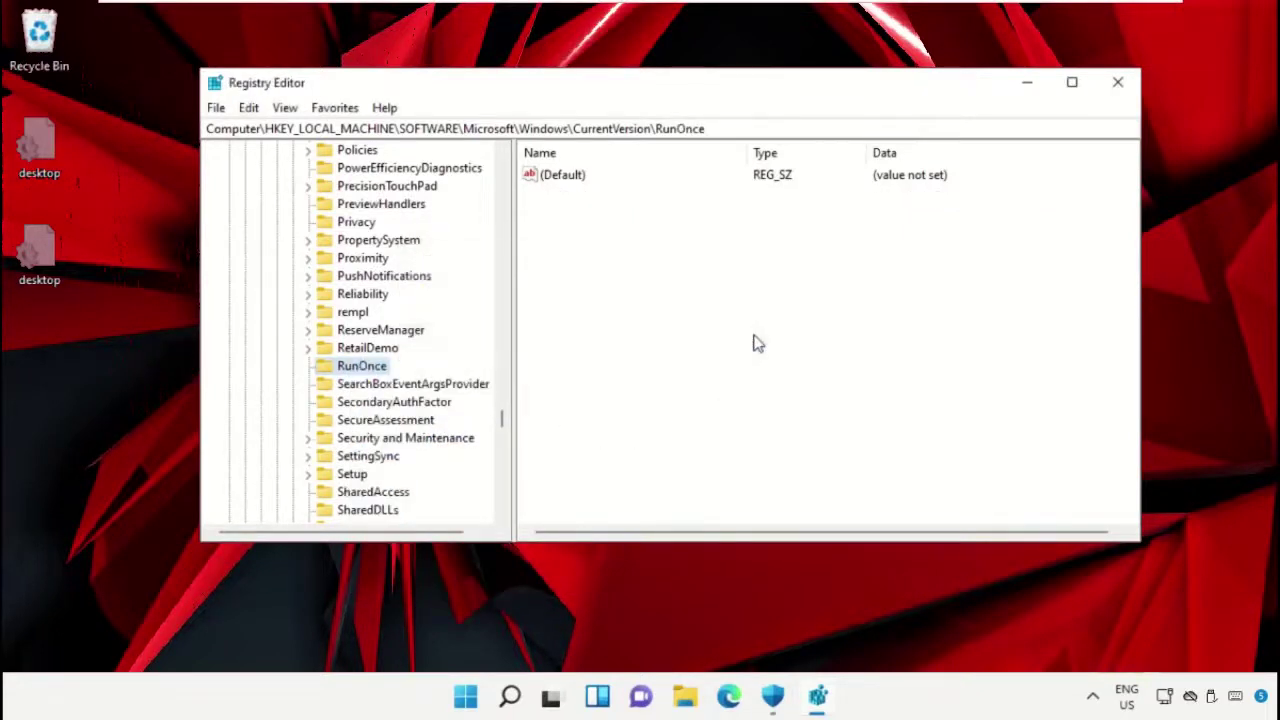
left_click(1117, 83)
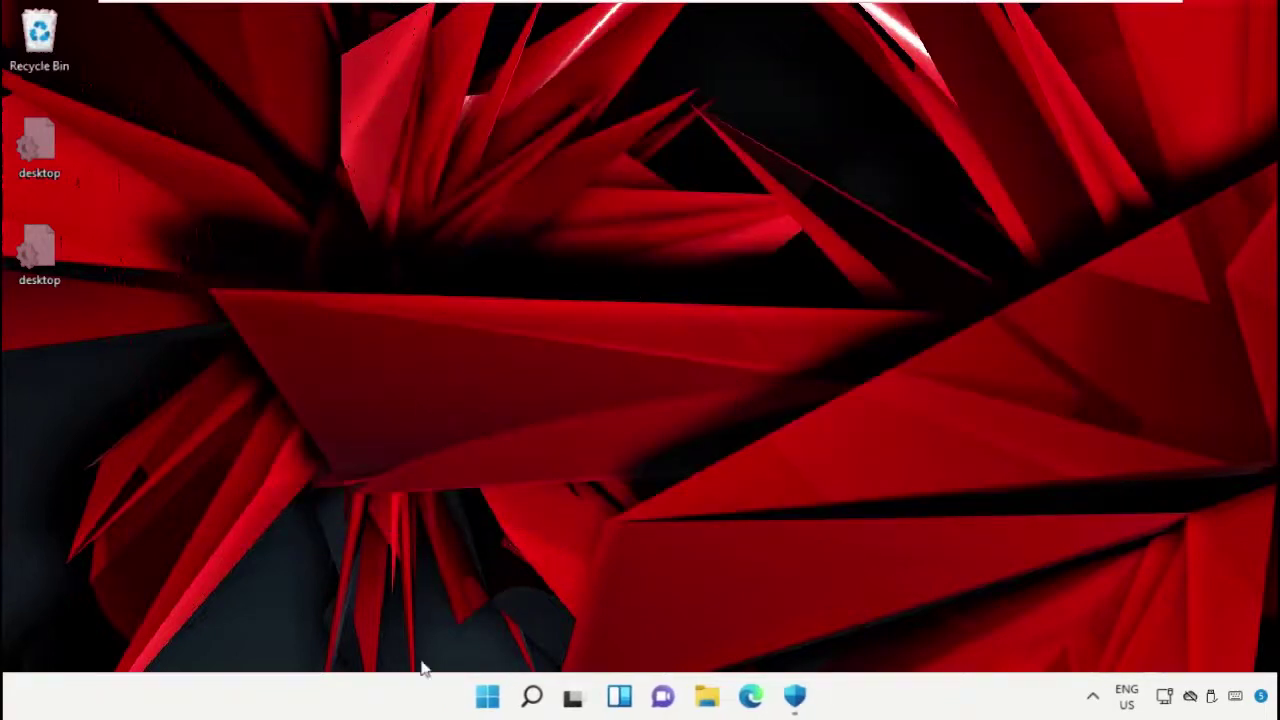
Open File Explorer and bring up its Folder Options dialog, moving the dialog to a clear spot.
left_click(707, 697)
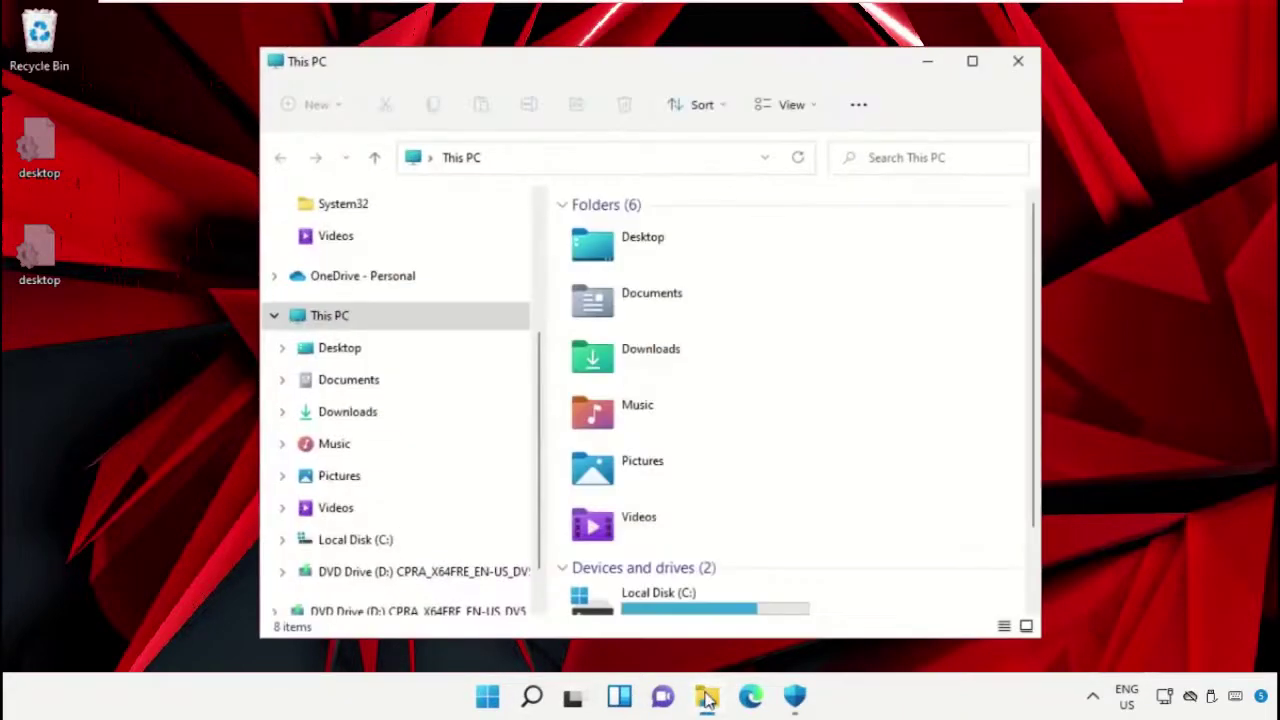
left_click(857, 107)
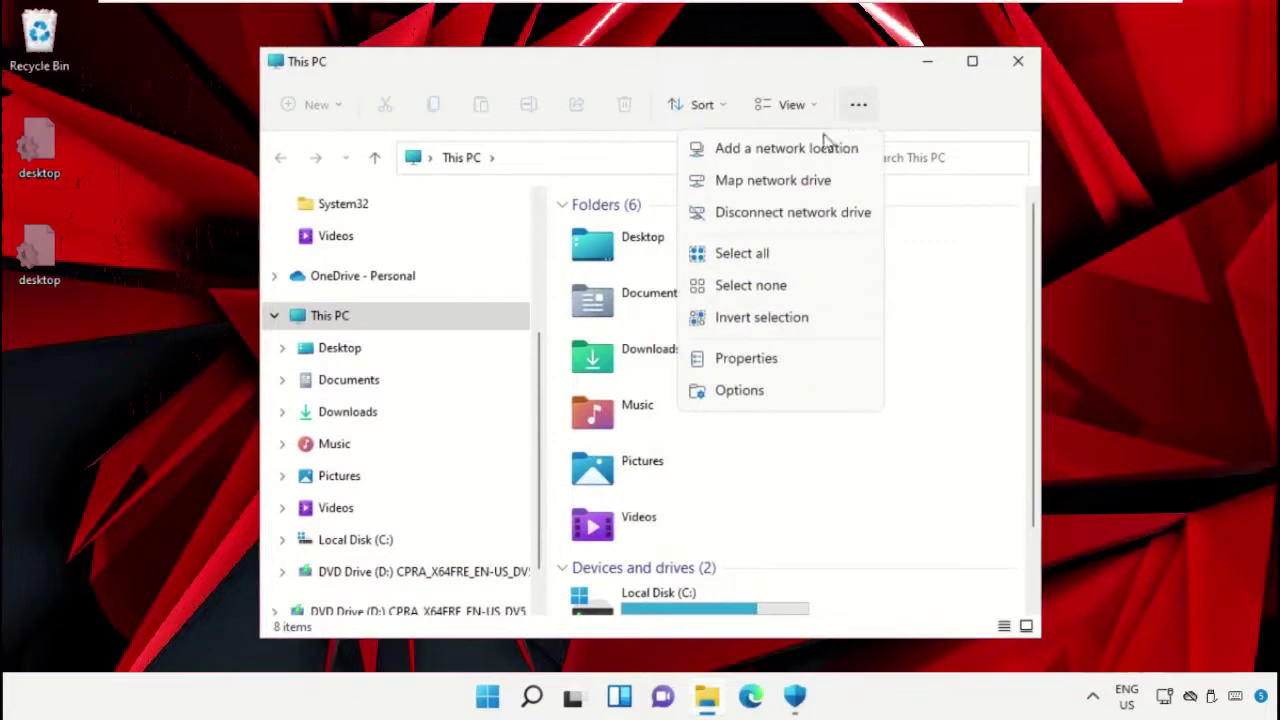
left_click(740, 392)
left_click_drag(563, 215, 723, 60)
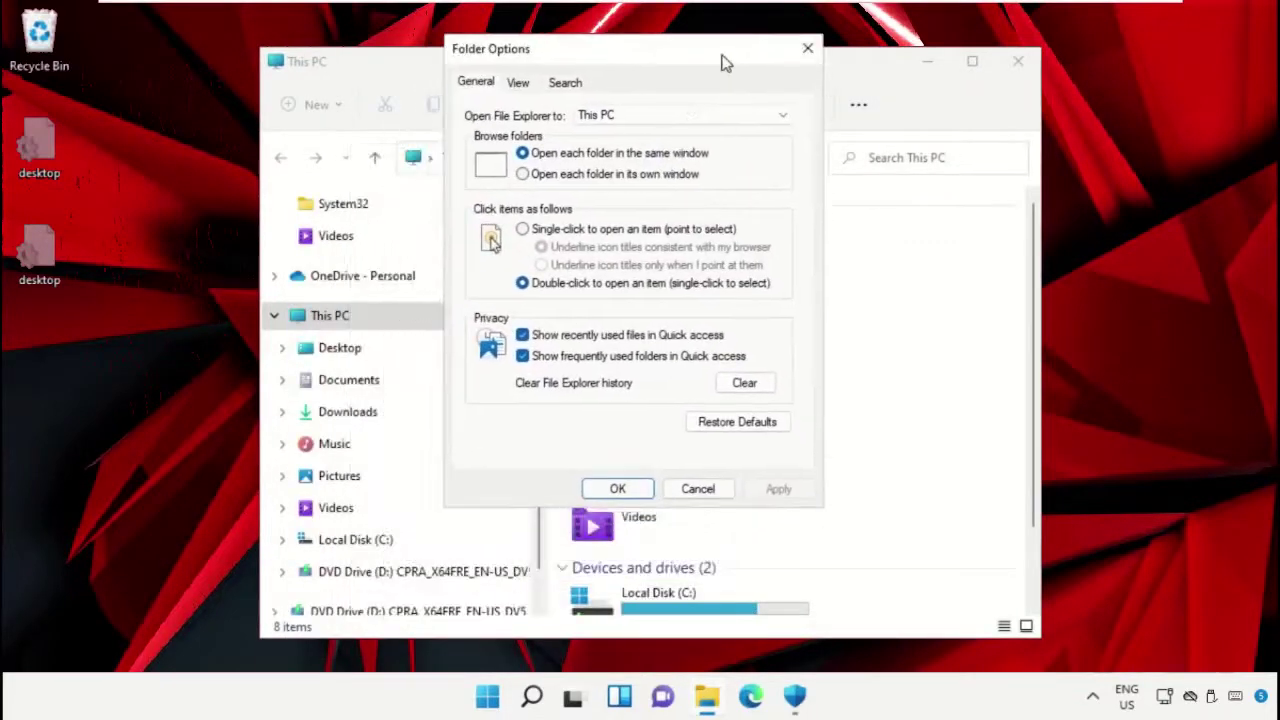
Set folders to not show hidden files, folders, or drives, turn off hiding extensions for known file types, apply, and close File Explorer.
left_click(530, 87)
left_click(612, 364)
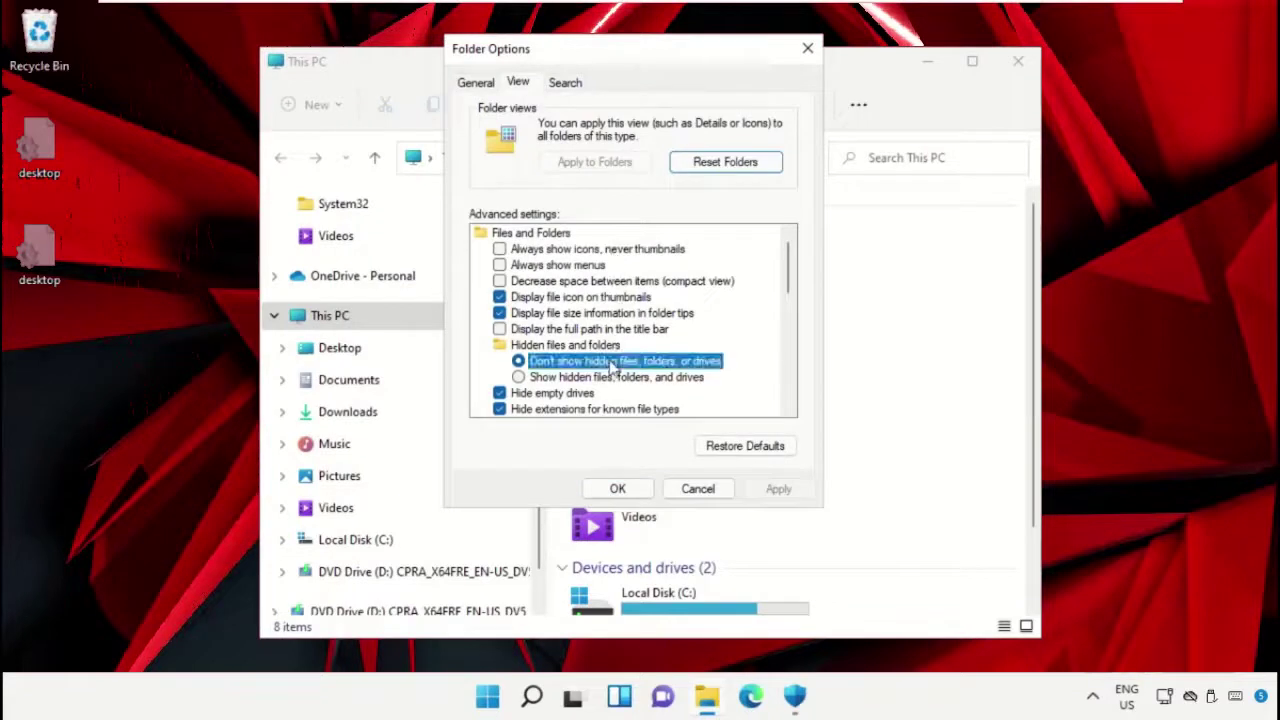
scroll(612, 368, "down", 1)
left_click(562, 361)
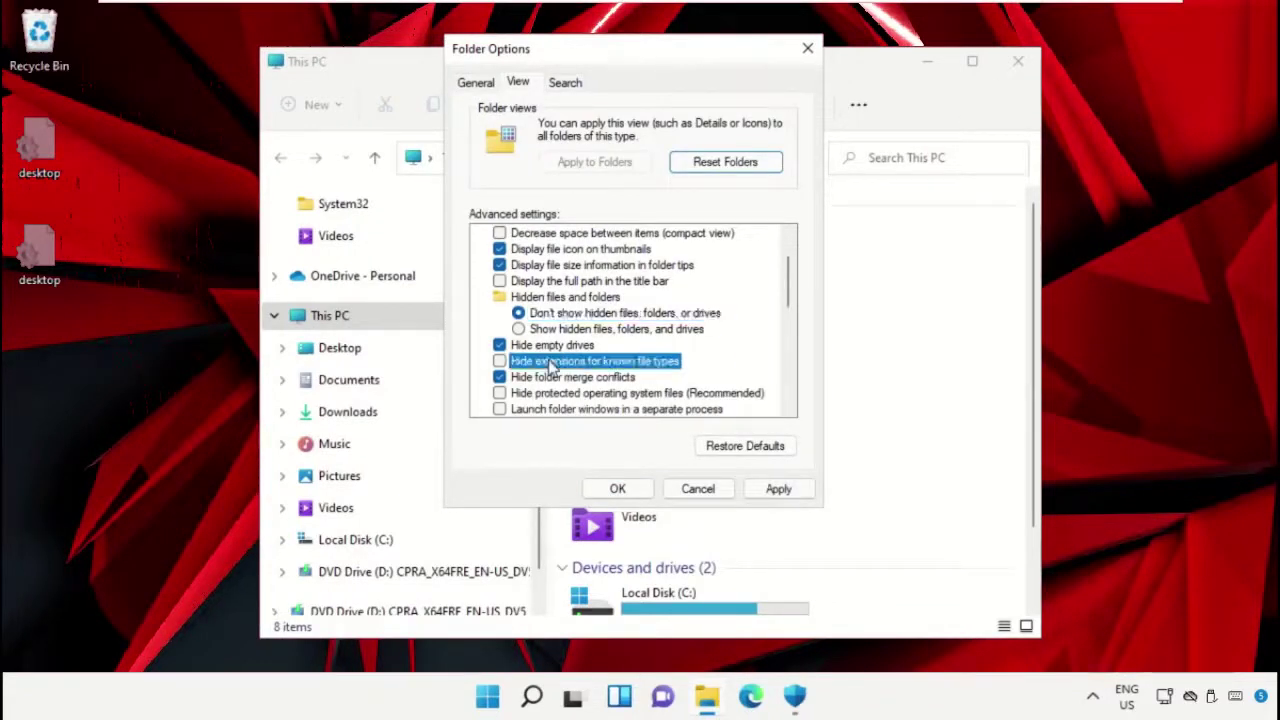
left_click(778, 489)
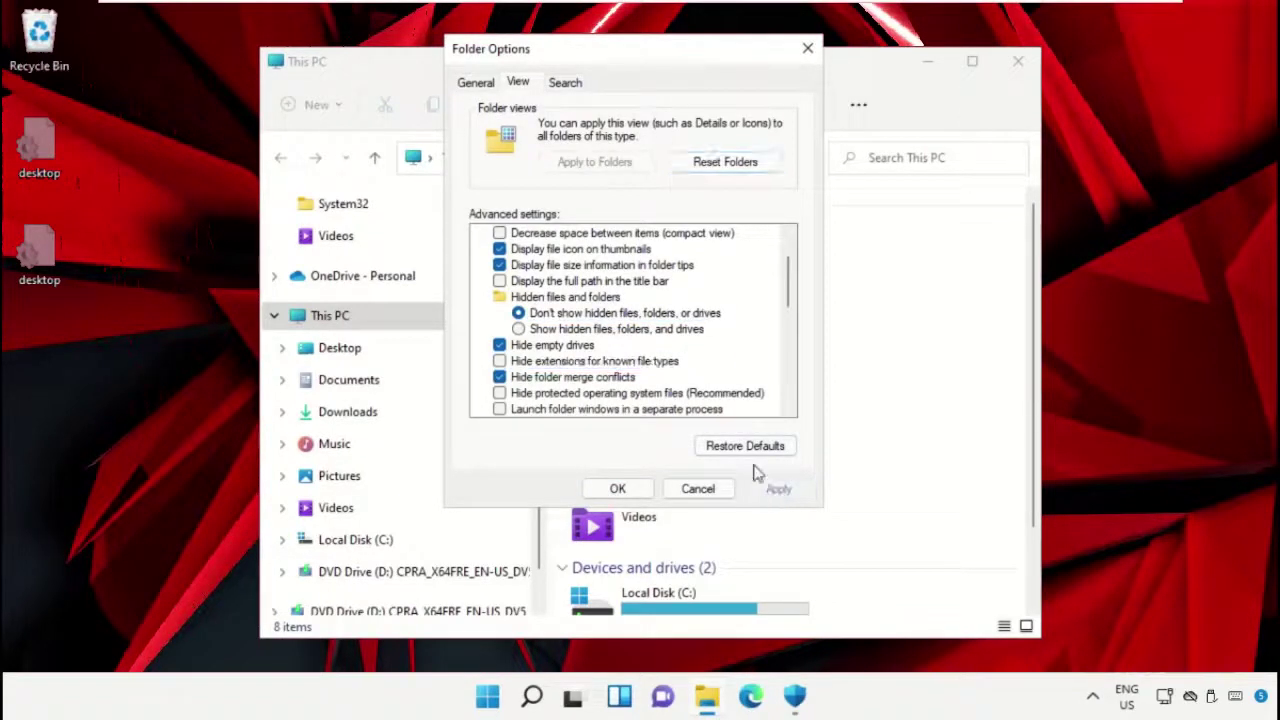
left_click(612, 489)
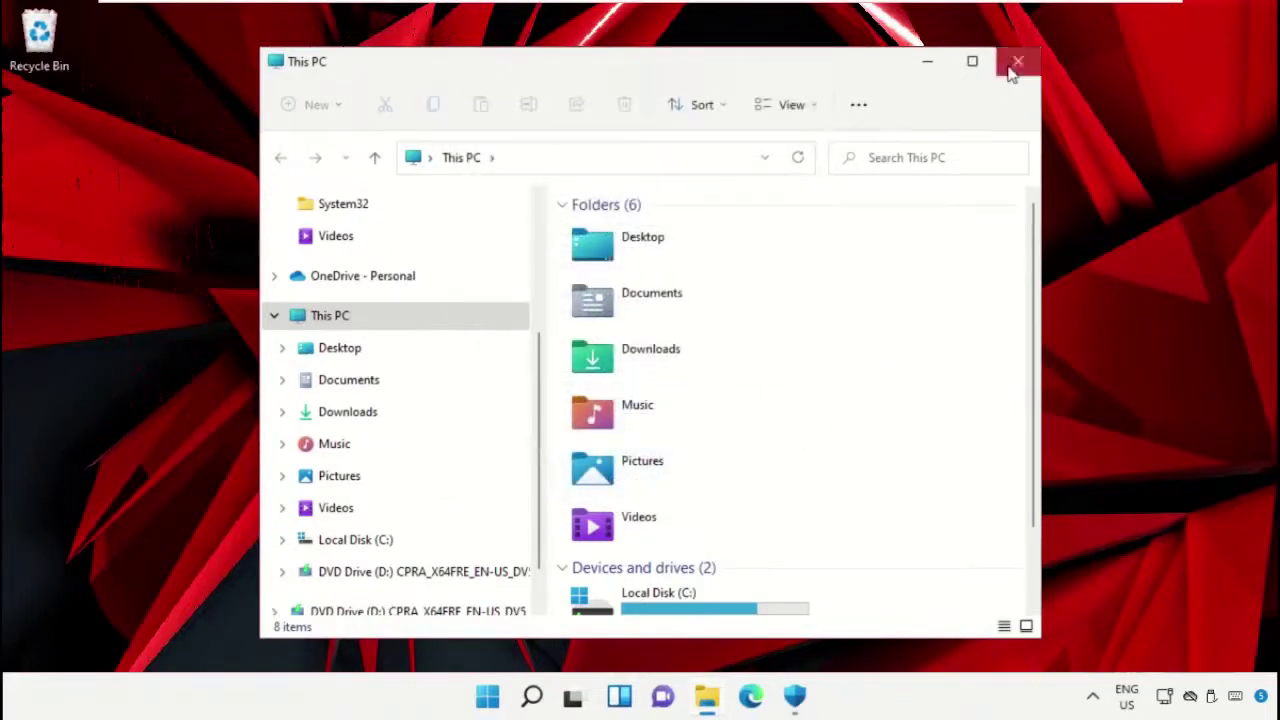
left_click(1010, 62)
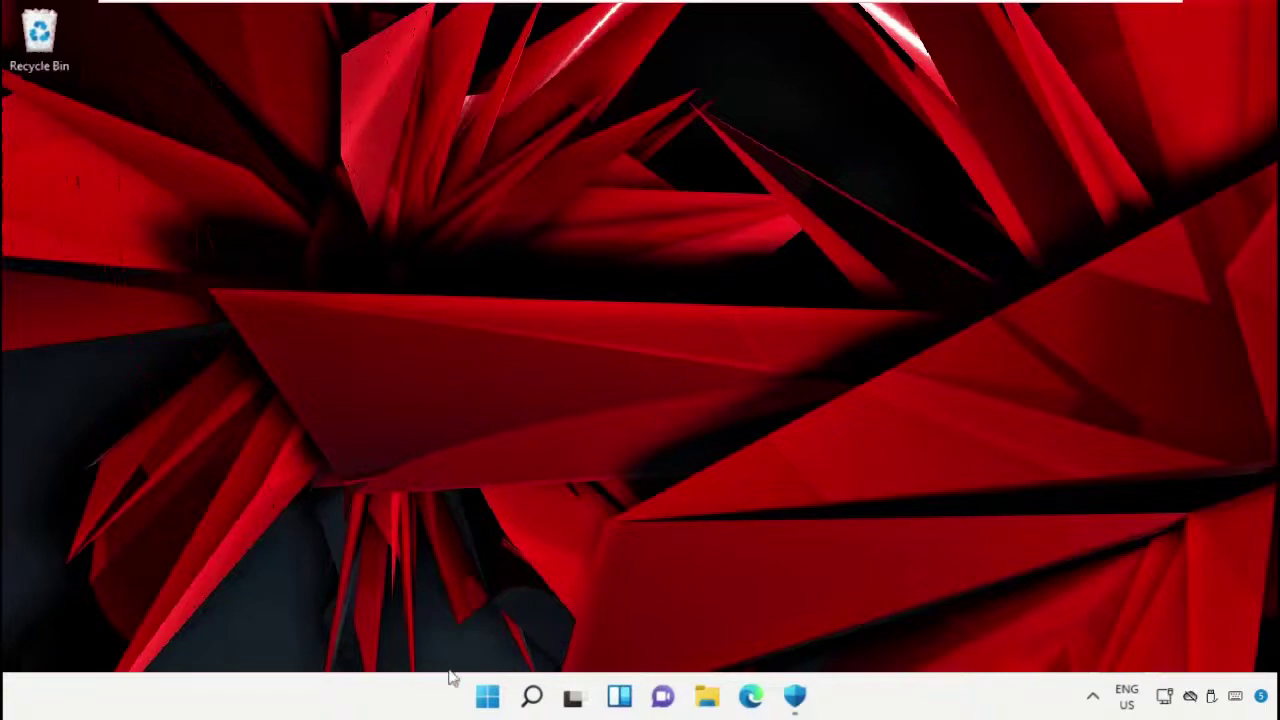
Search Windows for cmd and run Command Prompt as administrator, allowing it to make changes.
left_click(532, 697)
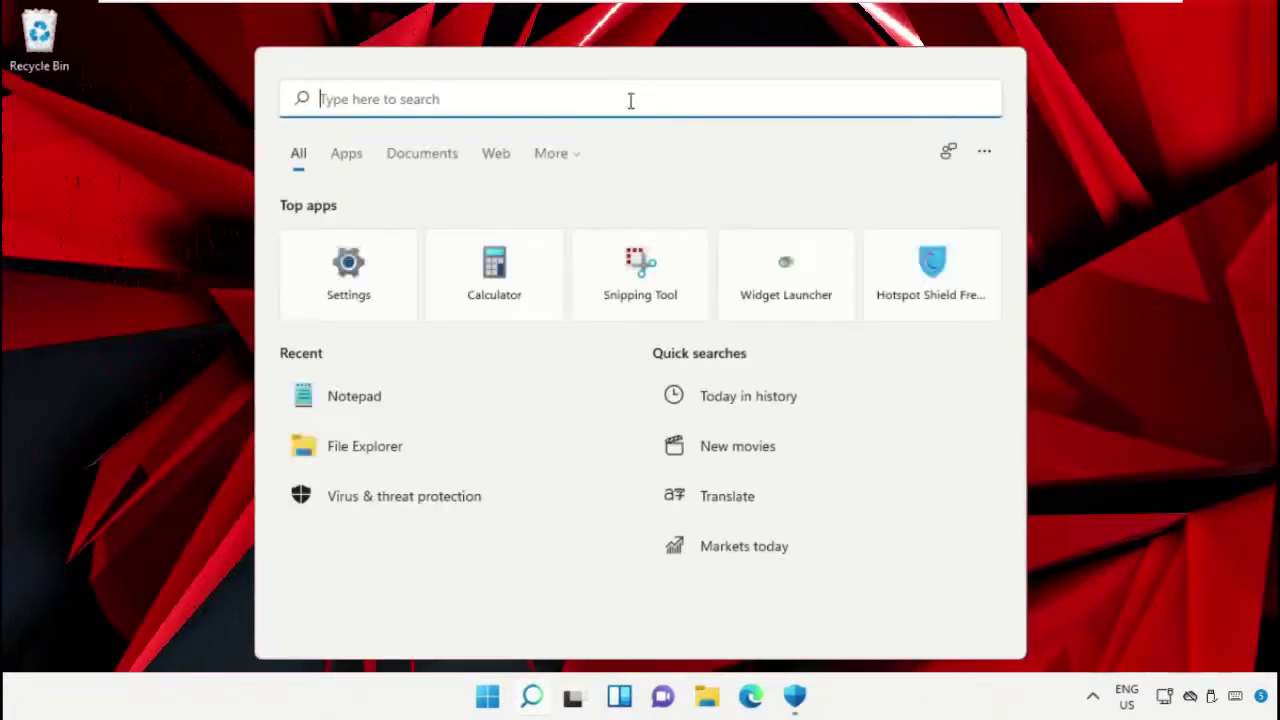
type("cmd")
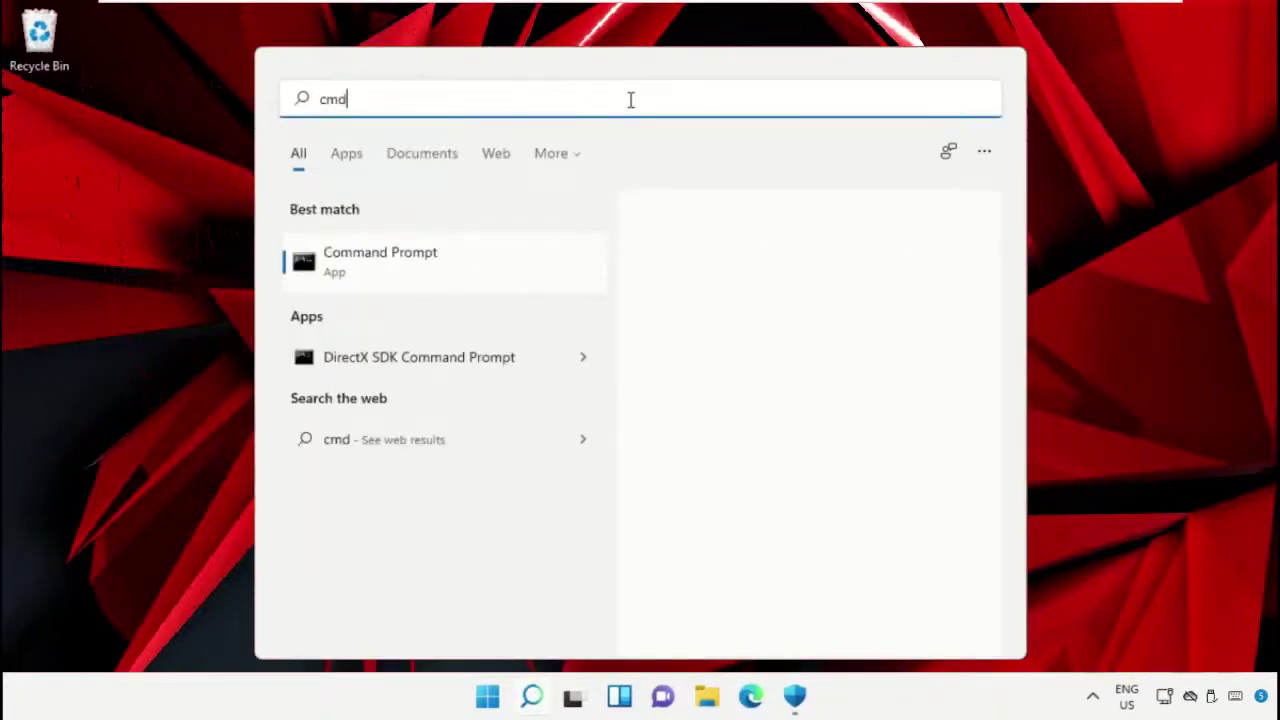
right_click(443, 262)
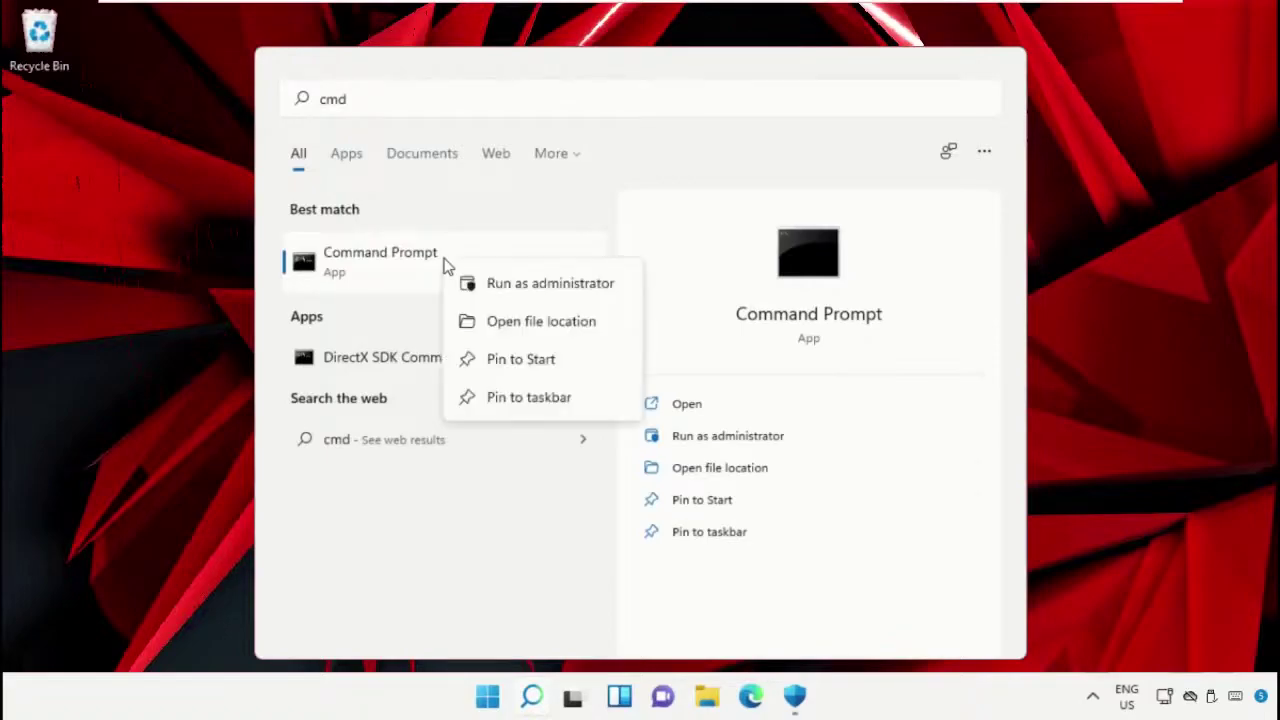
left_click(503, 286)
left_click(472, 506)
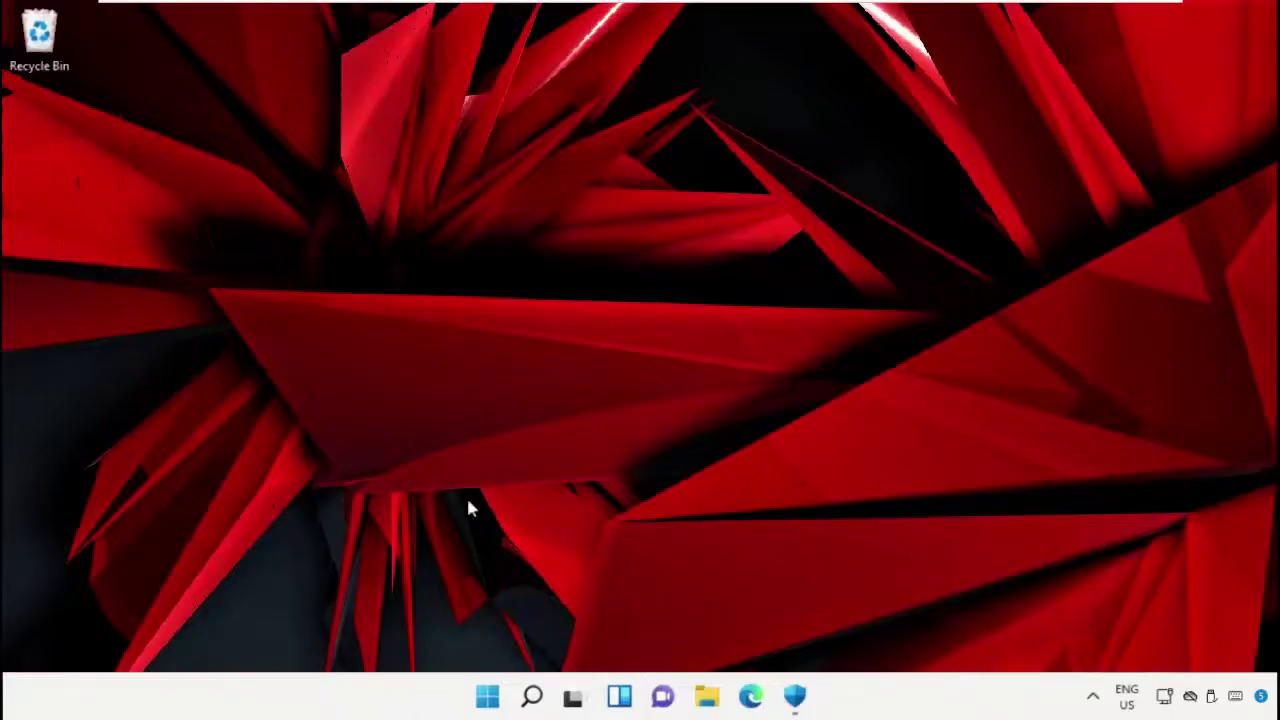
left_click_drag(605, 131, 679, 70)
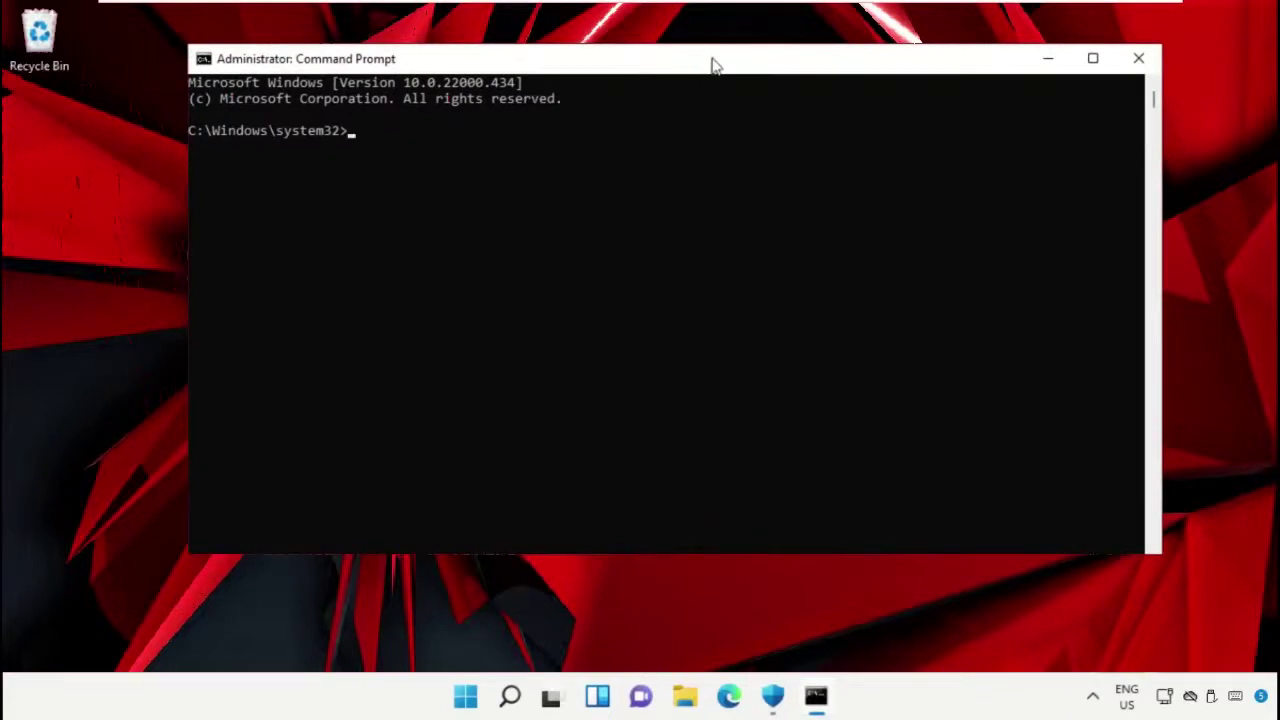
Paste and run the command sfc /scanfile=c:\windows\system32\ieframe.dll.
right_click(714, 62)
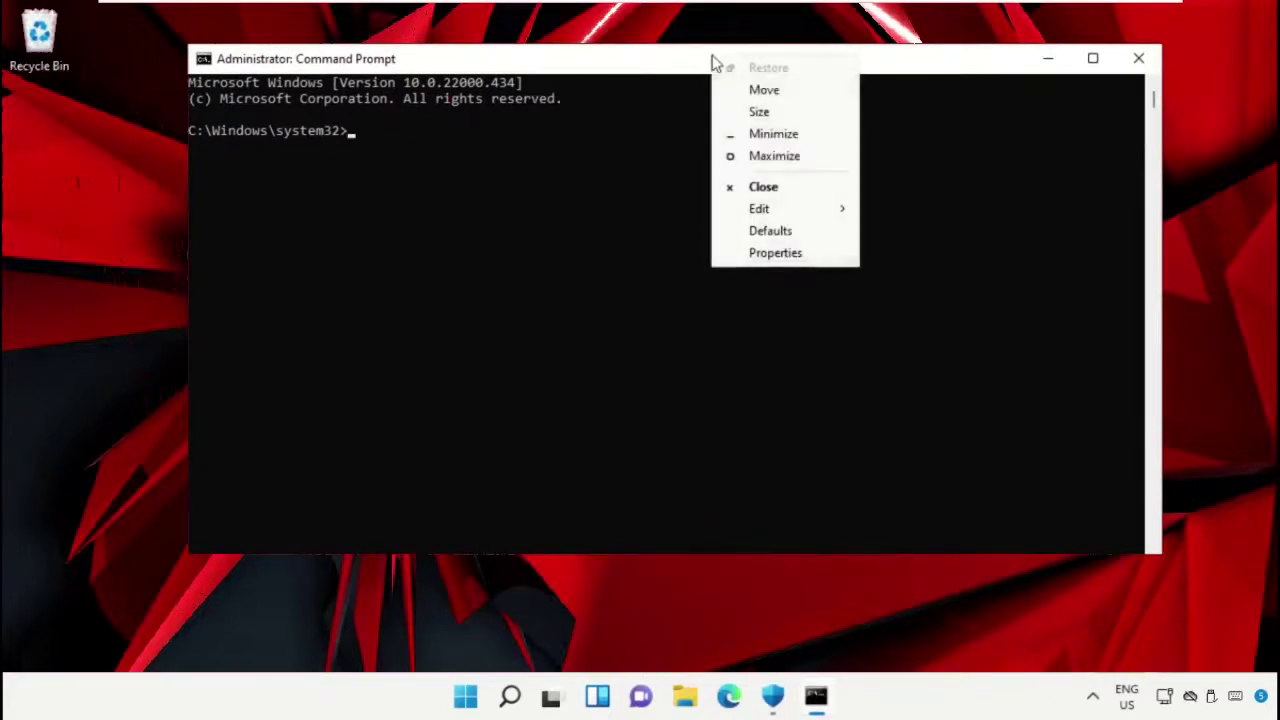
mouse_move(771, 212)
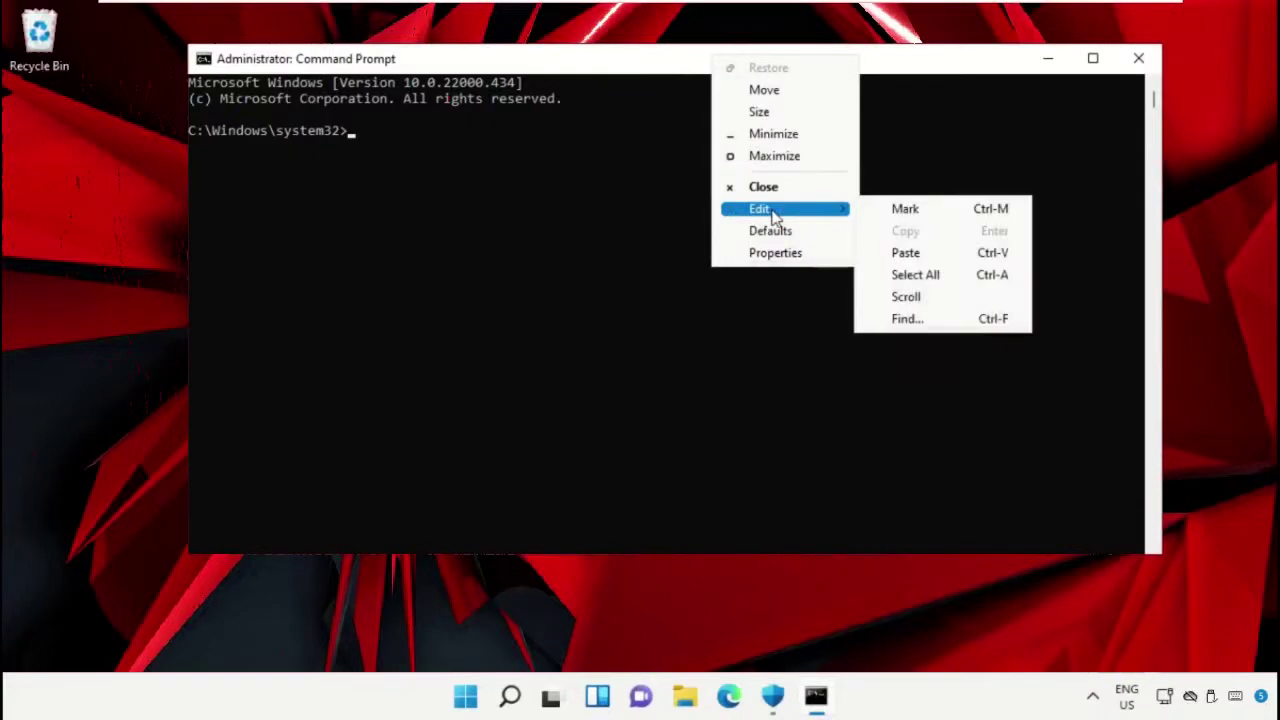
left_click(903, 253)
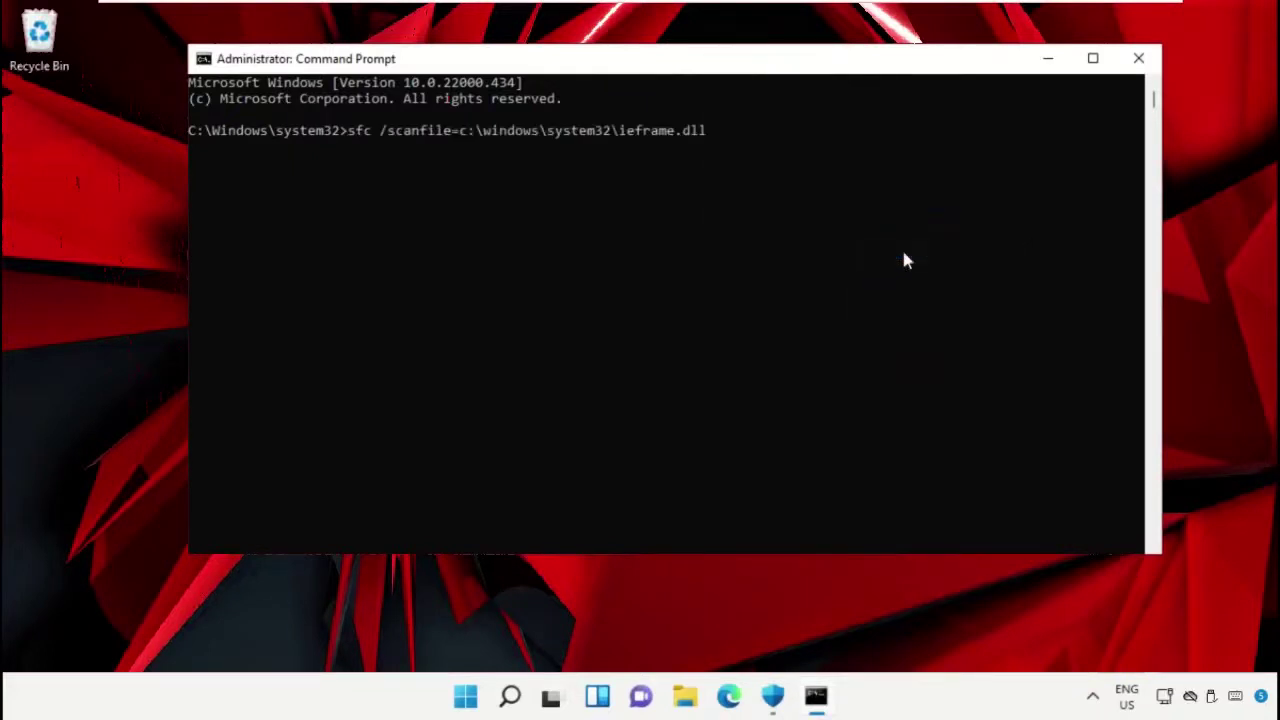
key("Return")
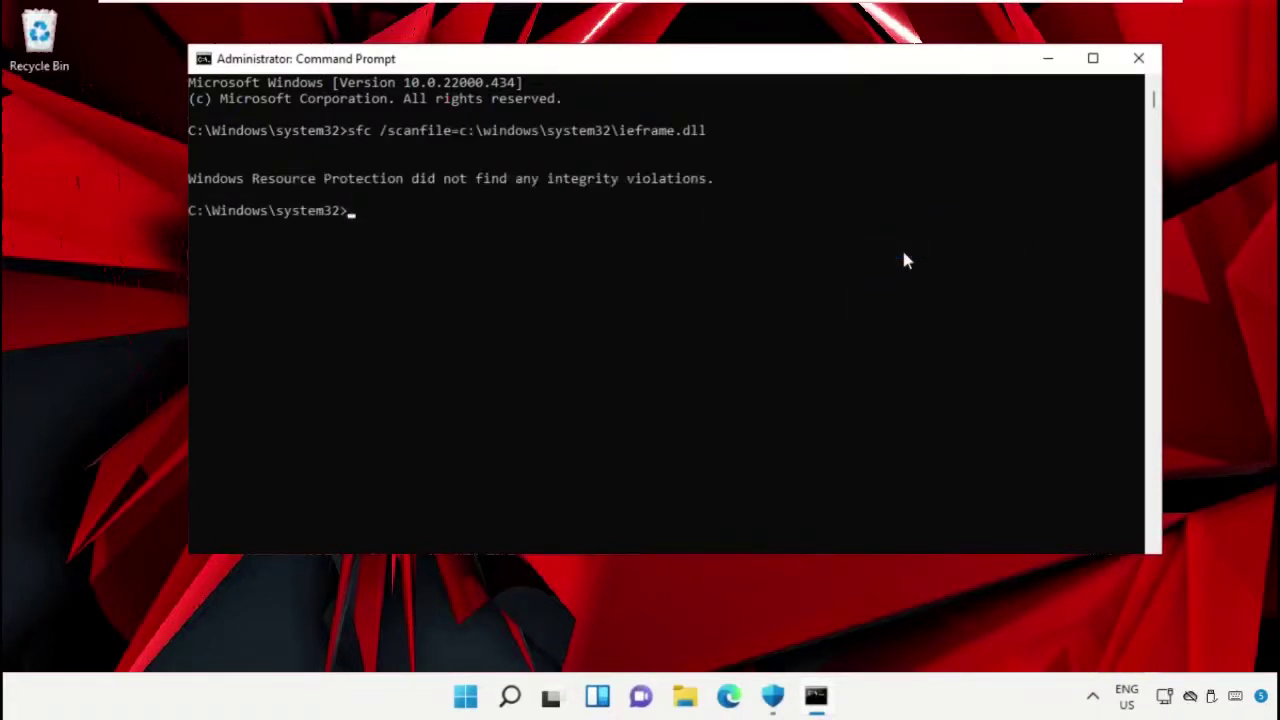
Paste and run the command sfc /verifyfile=c:\windows\system32\ieframe.dll.
right_click(869, 62)
mouse_move(916, 212)
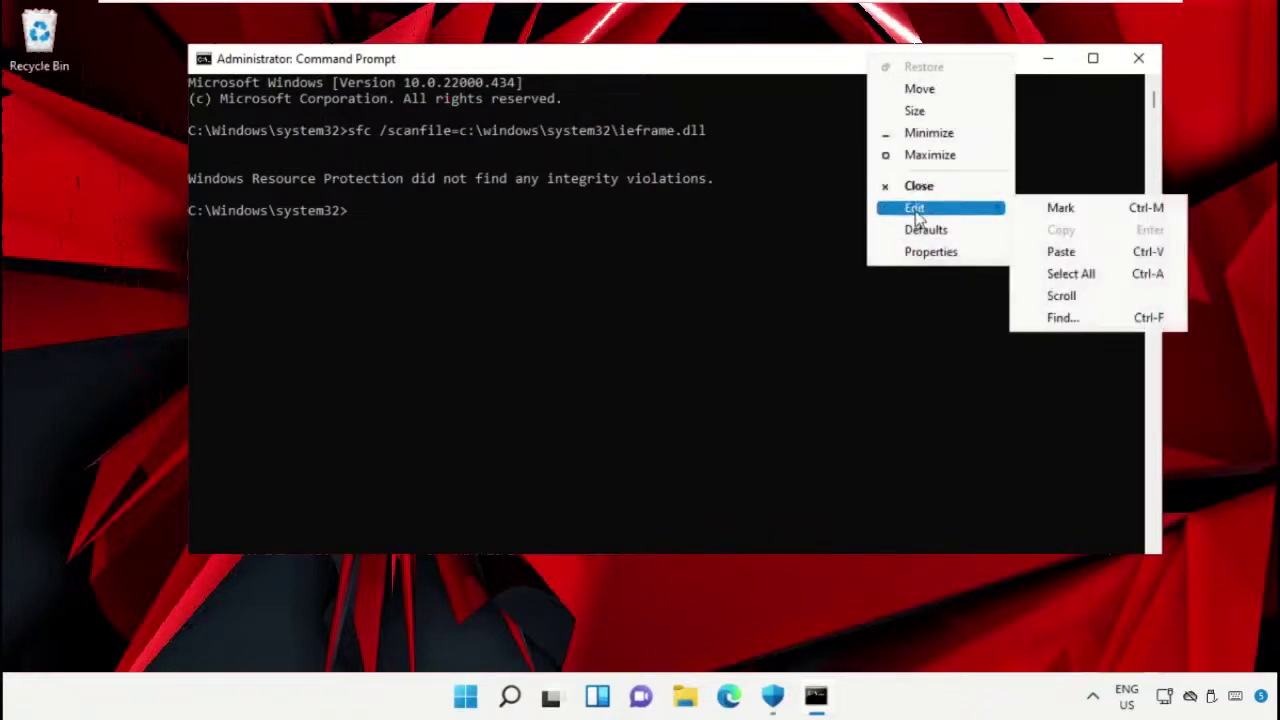
left_click(1066, 251)
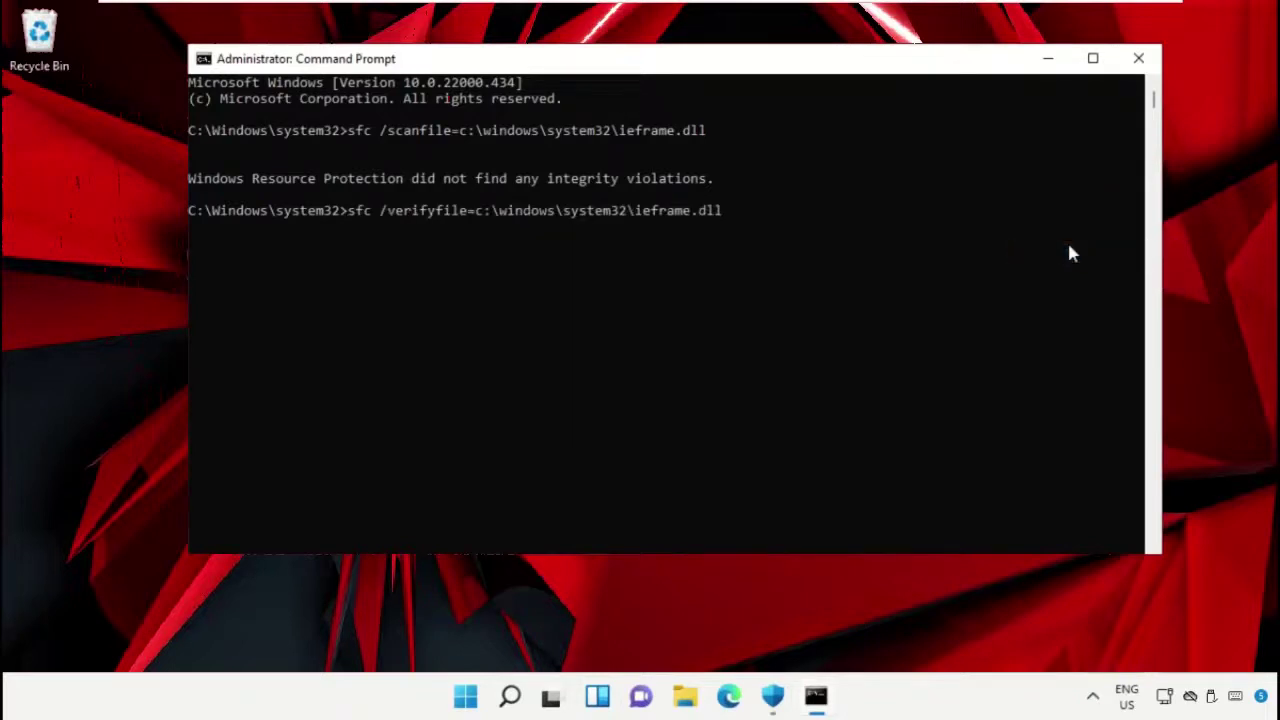
key("Return")
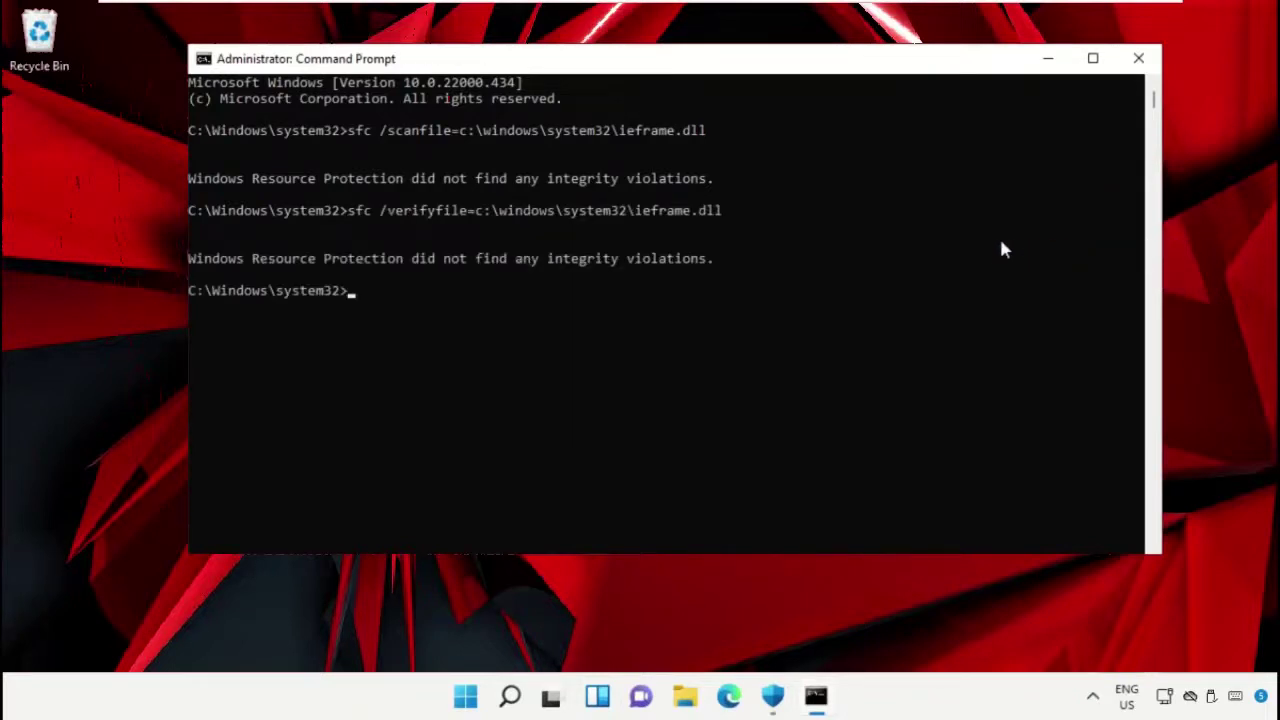
key("Return")
Paste and run the assoc command to list the file type associations.
right_click(820, 62)
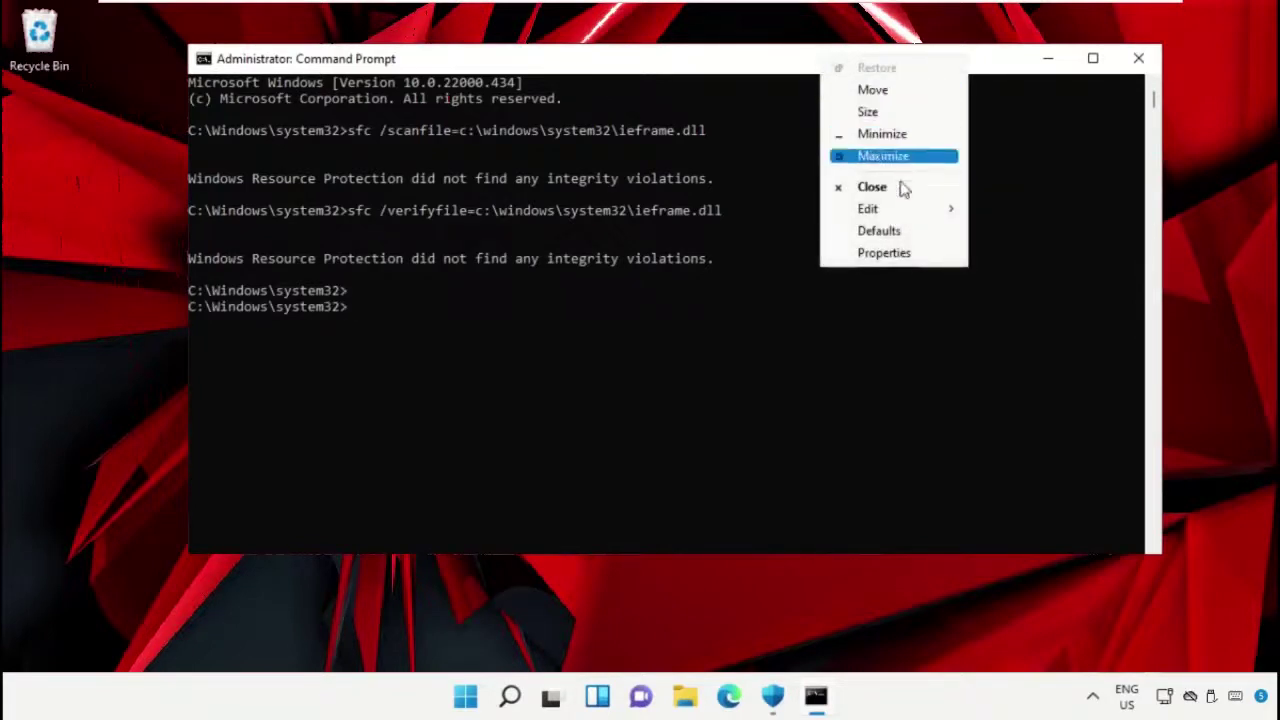
mouse_move(903, 208)
left_click(1010, 254)
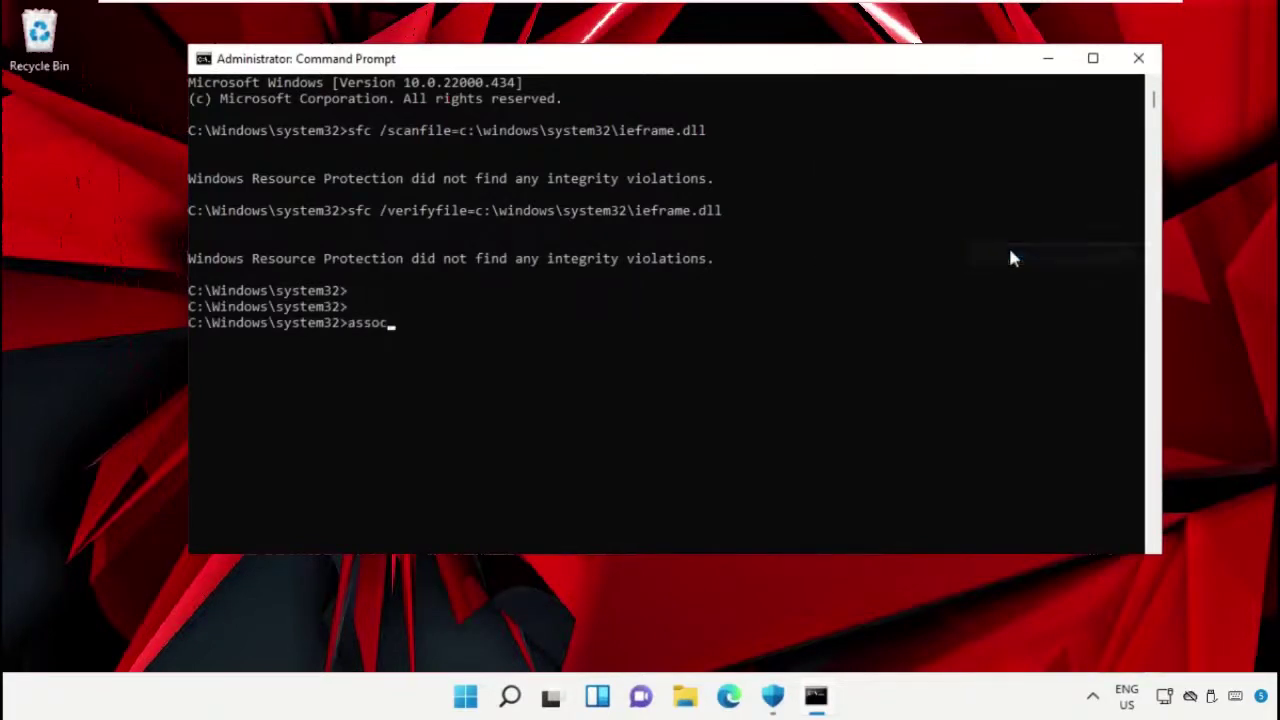
key("Return")
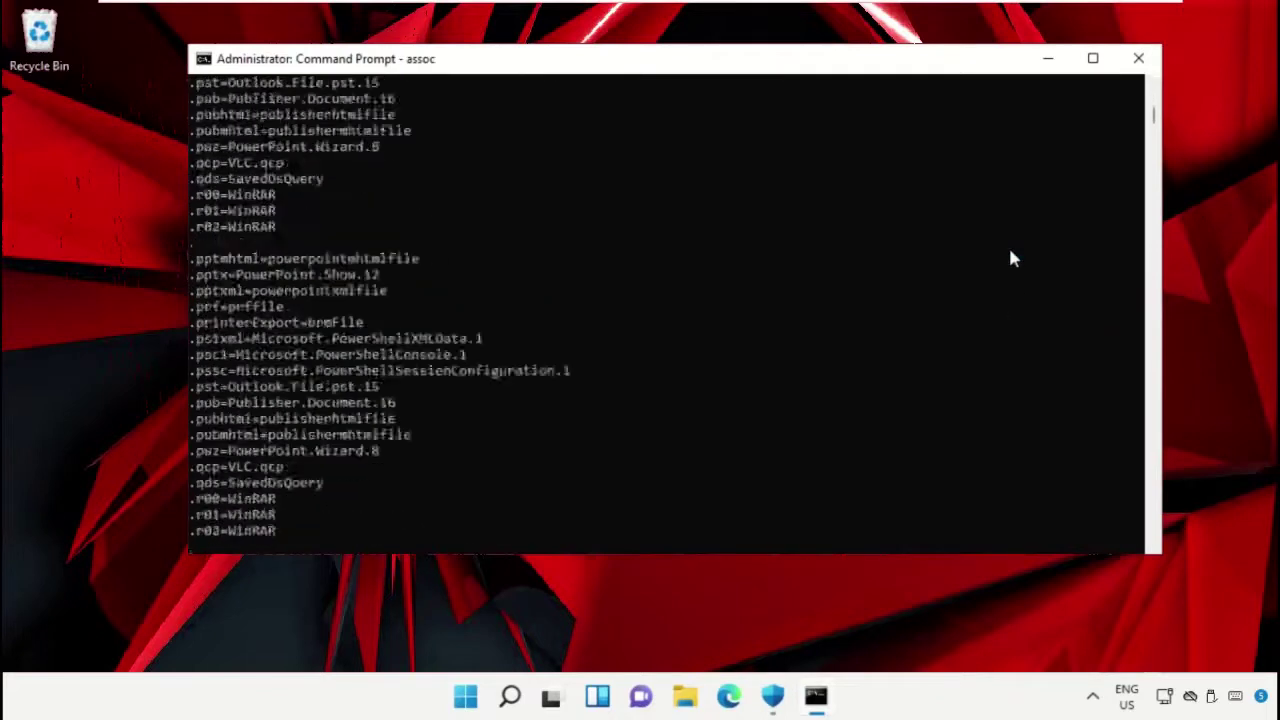
scroll(1010, 258, "down", 7)
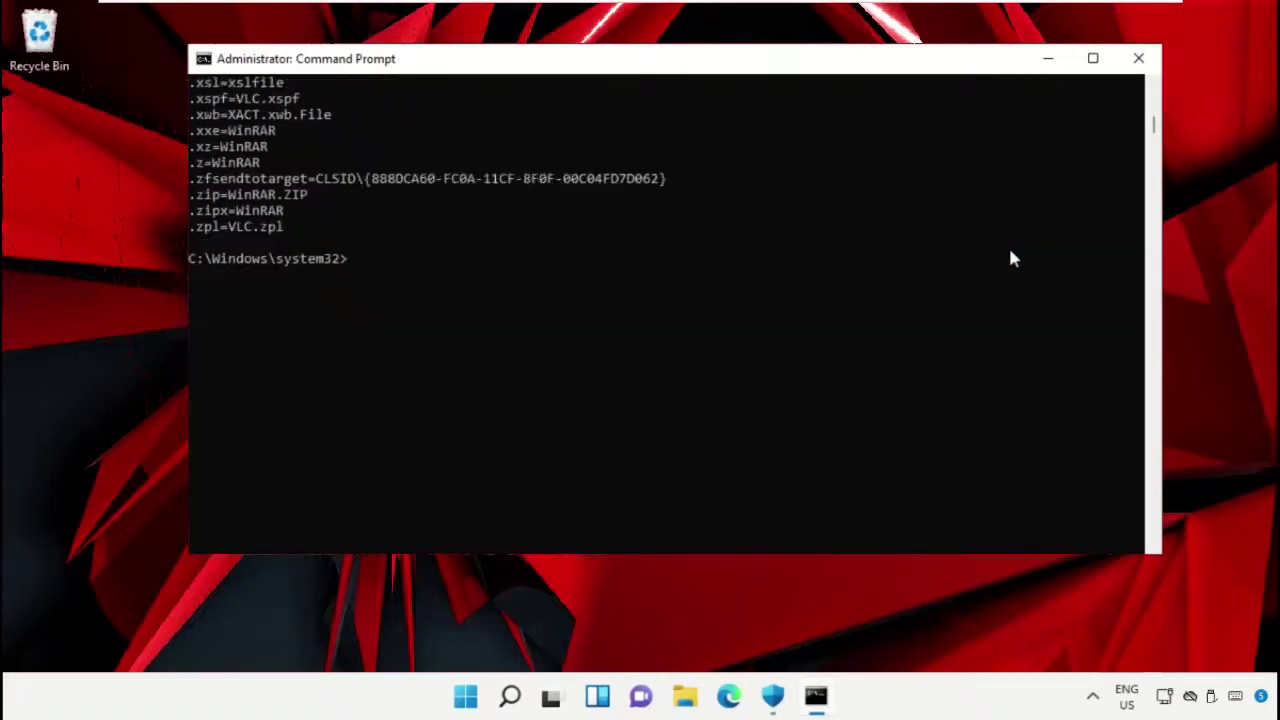
Paste and run the CHKDSK command to check the disk's file system, and close Command Prompt once it finishes.
right_click(874, 63)
mouse_move(940, 218)
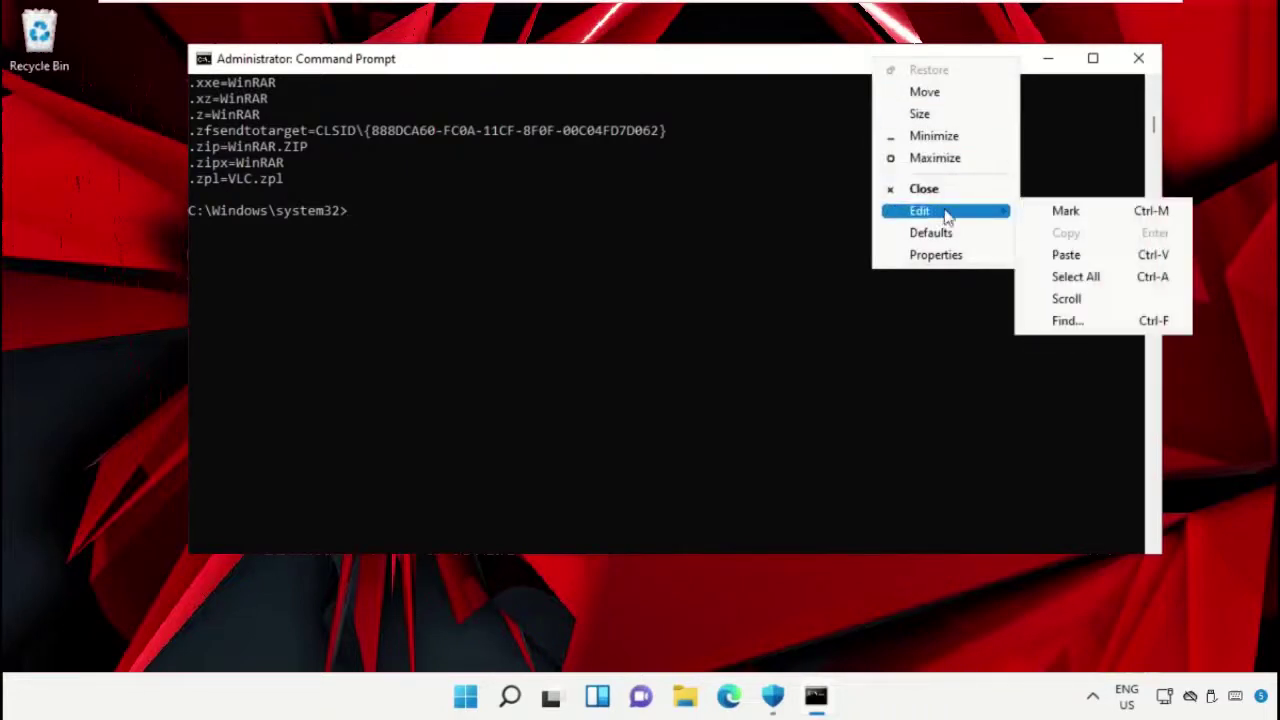
left_click(1072, 256)
key("Return")
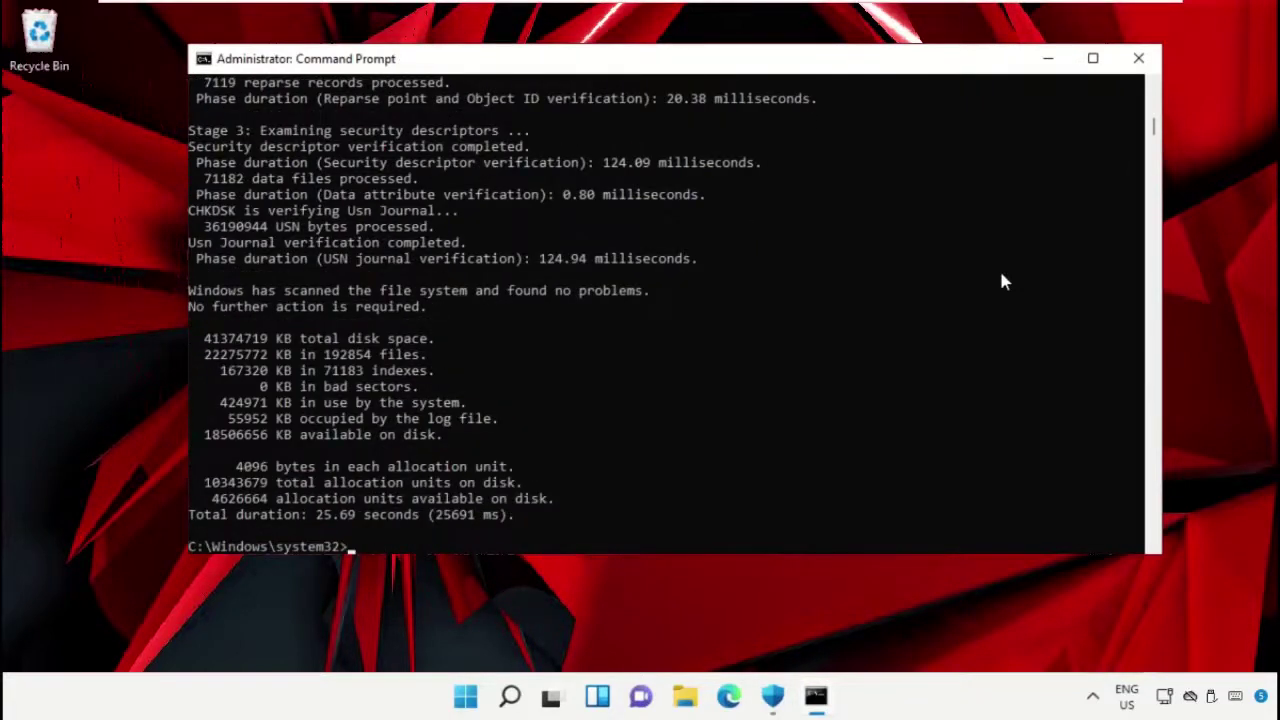
scroll(1005, 282, "down", 5)
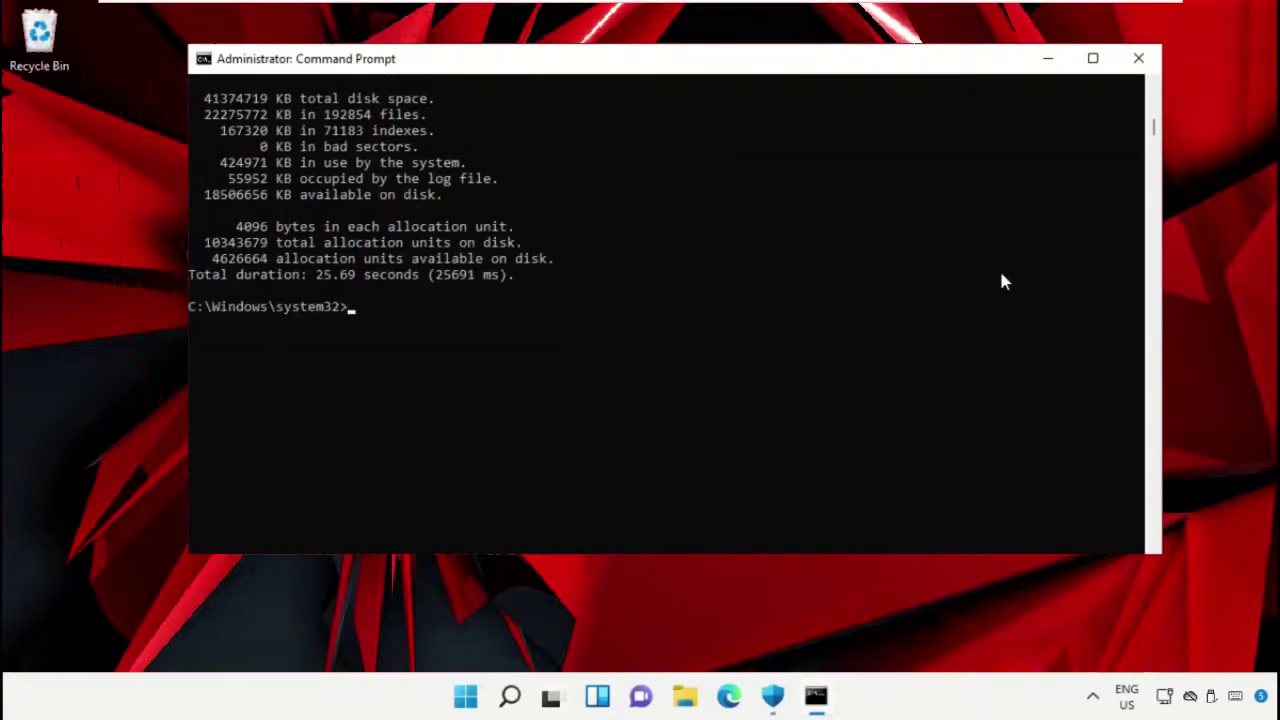
left_click(1139, 60)
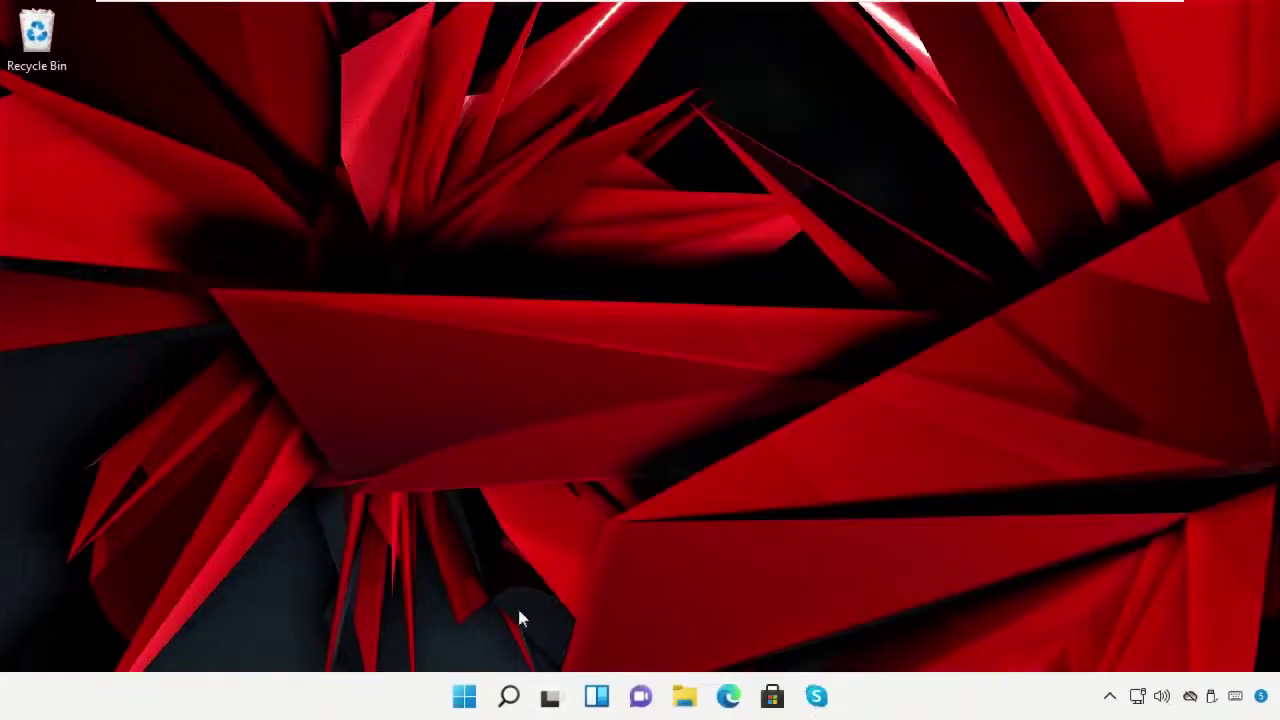
Restart the computer from the Start menu's power options.
left_click(464, 695)
left_click(889, 628)
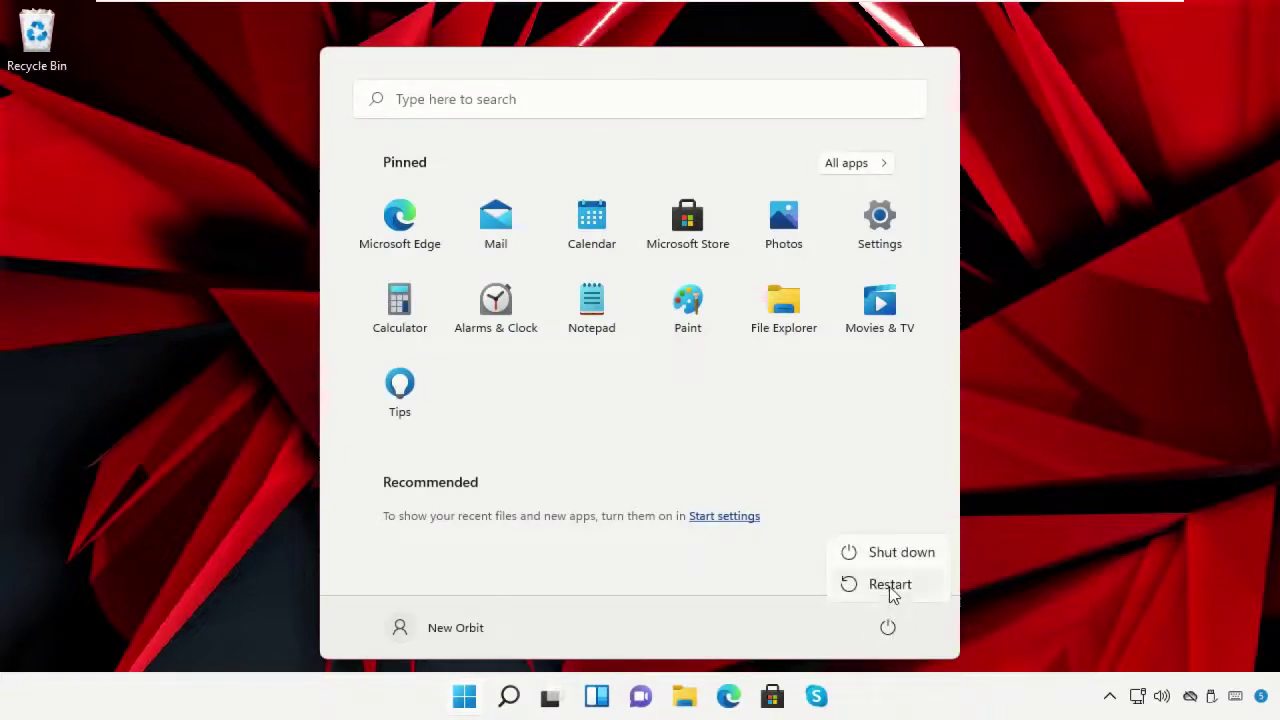
left_click(890, 585)
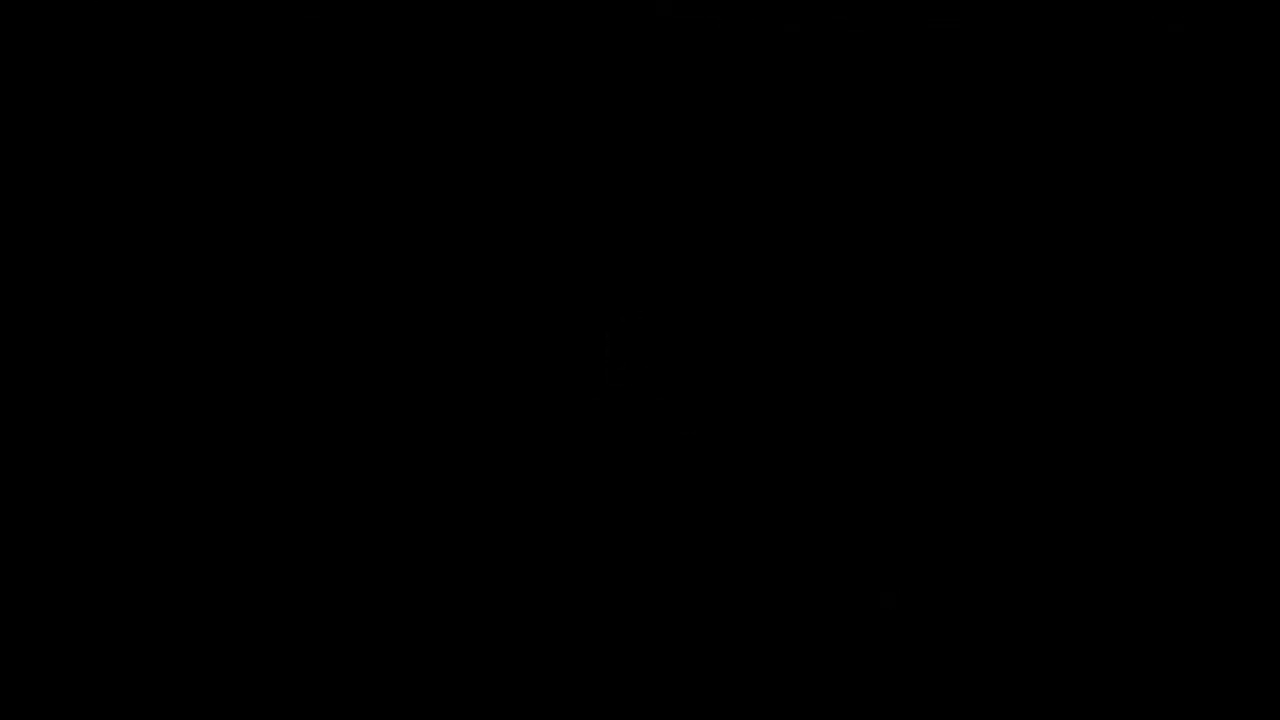